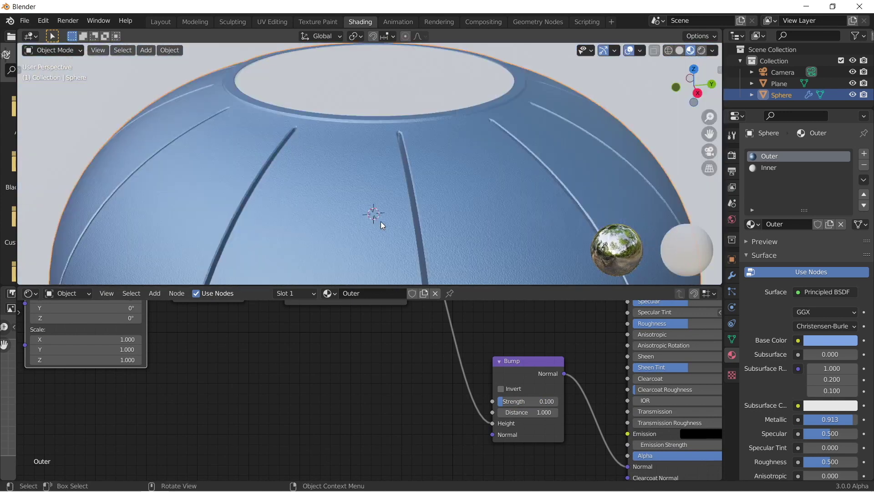
Step: Raise the Noise Texture Detail to 10.200 and slide the ColorRamp's black stop left
middle_drag(440, 353, 315, 439)
middle_drag(151, 352, 314, 394)
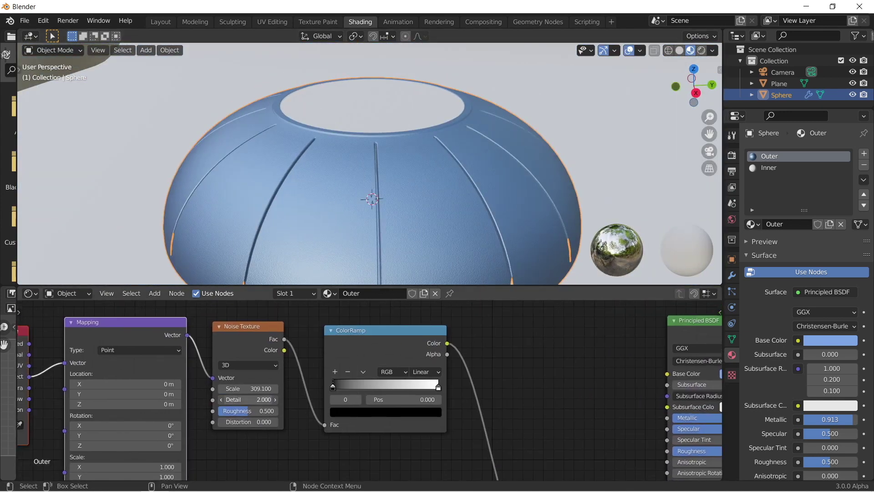
drag(255, 400, 274, 399)
scroll(425, 171, up, 8)
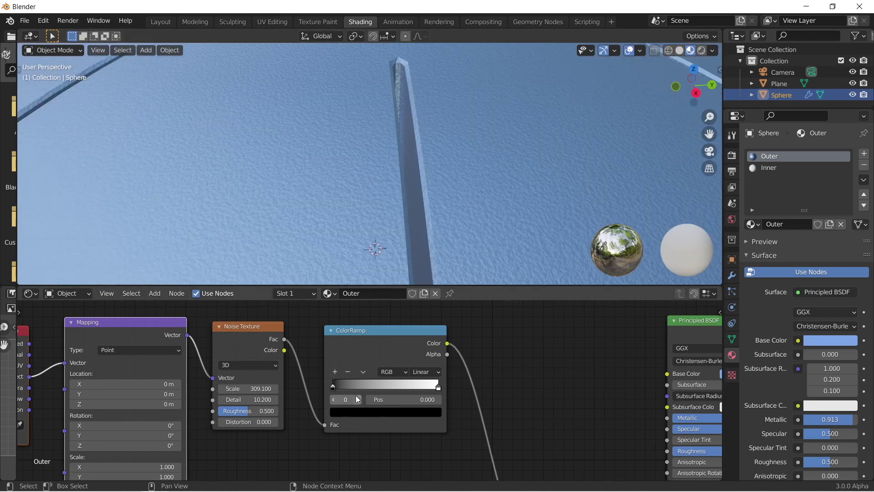
drag(395, 388, 385, 388)
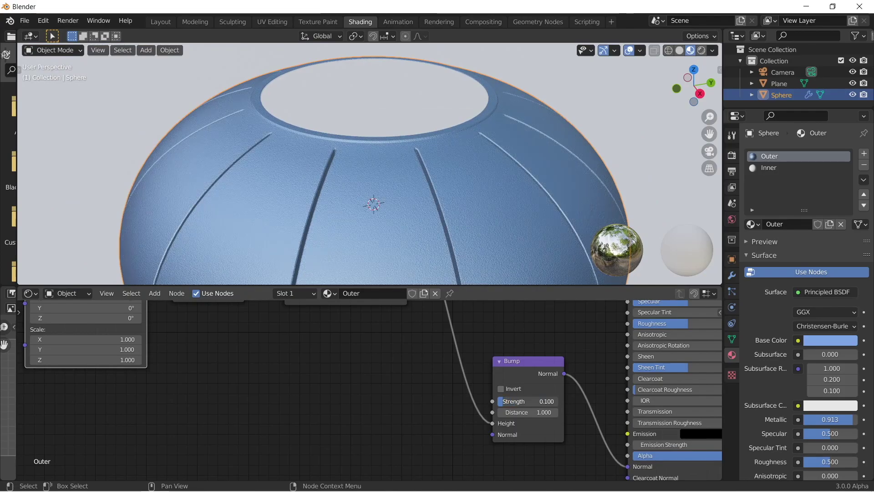
Step: Orbit around the sphere to inspect the finer pattern, then bring the ColorRamp back into view
scroll(298, 162, up, 2)
scroll(299, 162, down, 1)
middle_drag(301, 162, 280, 153)
scroll(397, 152, up, 3)
scroll(288, 156, down, 6)
middle_drag(350, 183, 435, 224)
middle_drag(348, 314, 387, 401)
scroll(400, 187, up, 5)
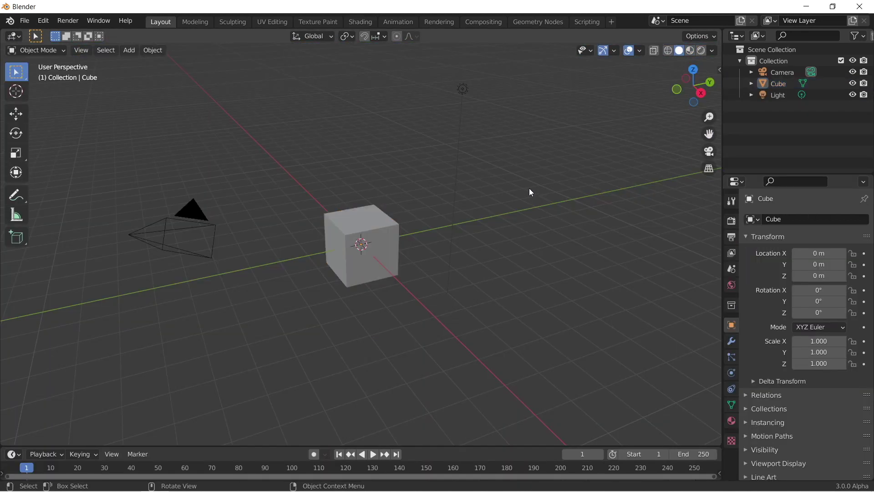
Step: Delete the default cube, camera and light from the scene
key(a)
key(x)
click(523, 189)
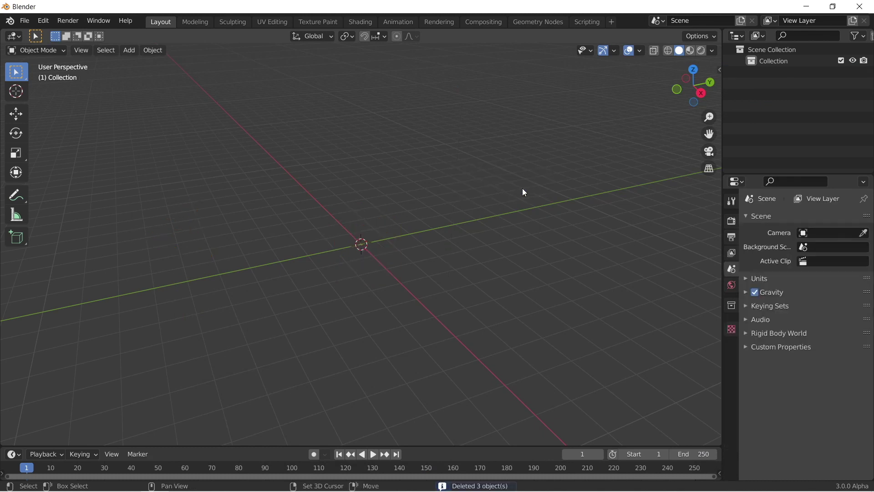
Step: Add a UV sphere, replacing an accidental circle, and scale it to 3.595
key(shift+a)
mouse_move(522, 187)
click(592, 212)
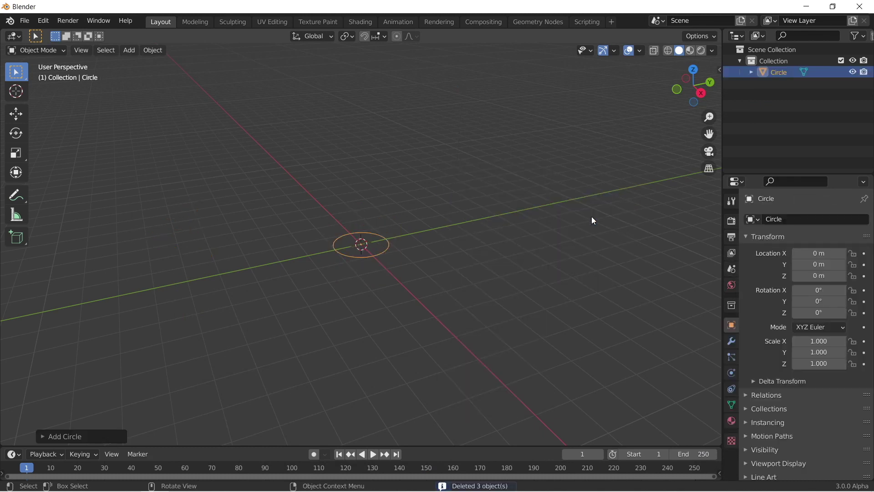
key(Delete)
key(shift+a)
mouse_move(588, 216)
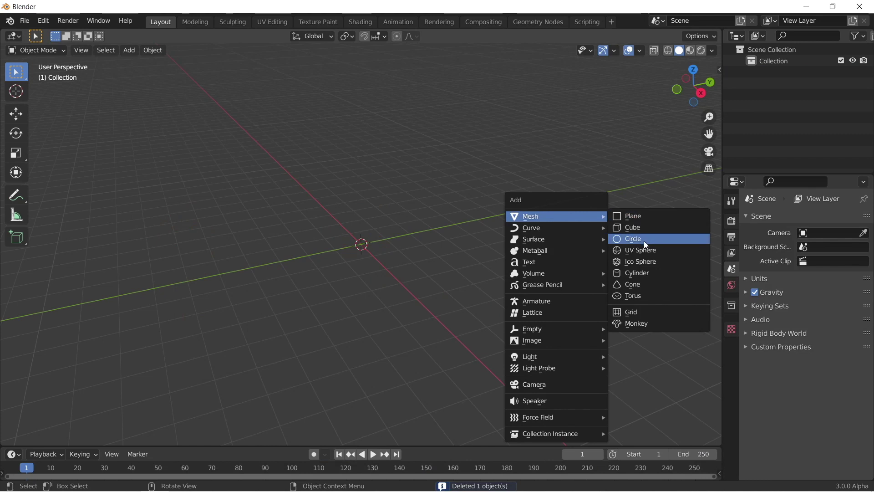
click(645, 250)
key(s)
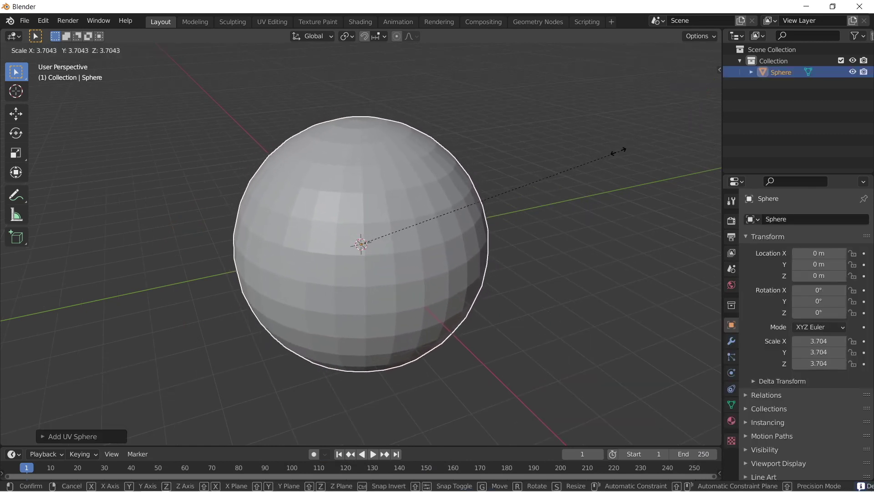
click(610, 157)
Step: Shade the sphere smooth and check its mesh data settings
right_click(425, 193)
click(425, 193)
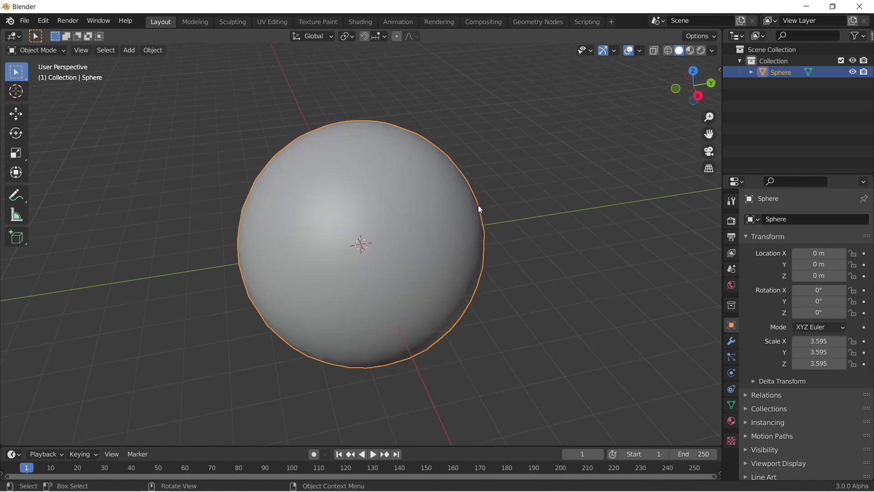
middle_drag(495, 201, 764, 302)
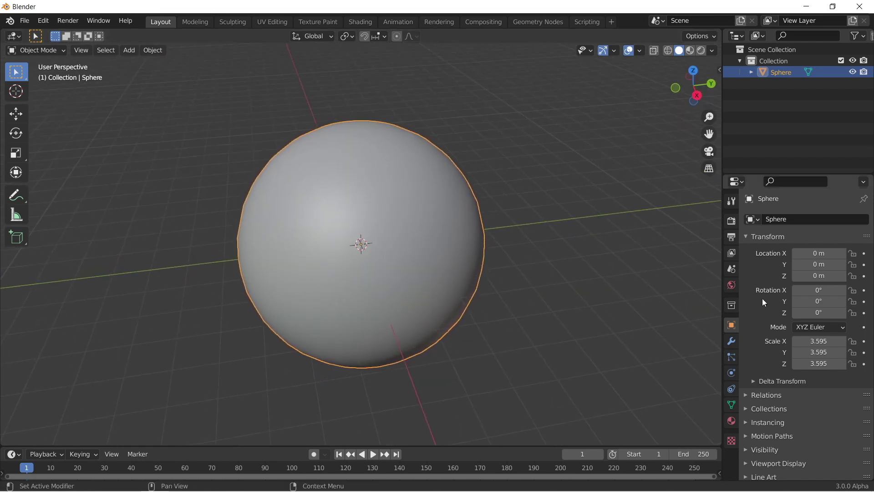
click(731, 405)
scroll(776, 437, down, 1)
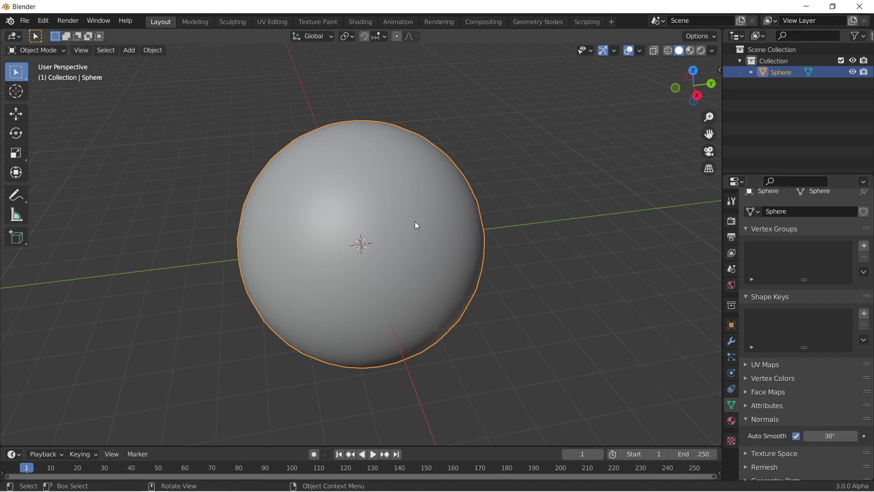
middle_drag(416, 225, 417, 205)
Step: Add a Subdivision Surface modifier to the sphere and apply it to the mesh
click(730, 341)
click(806, 218)
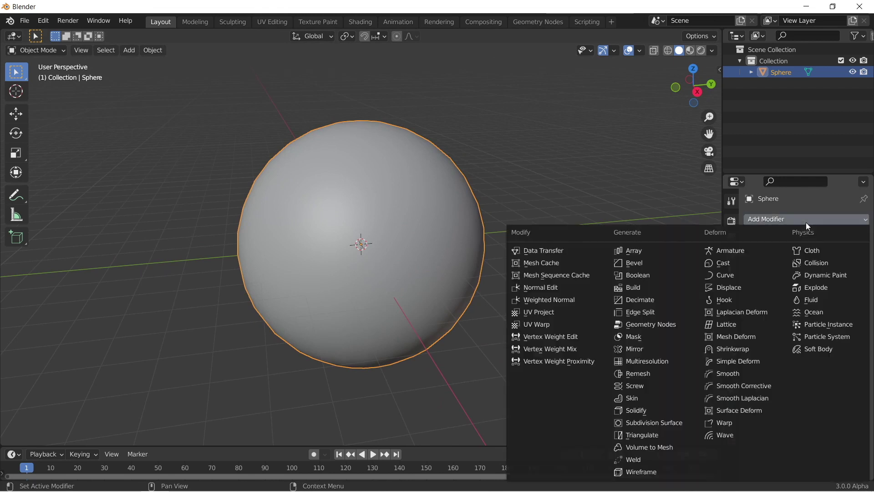
click(665, 422)
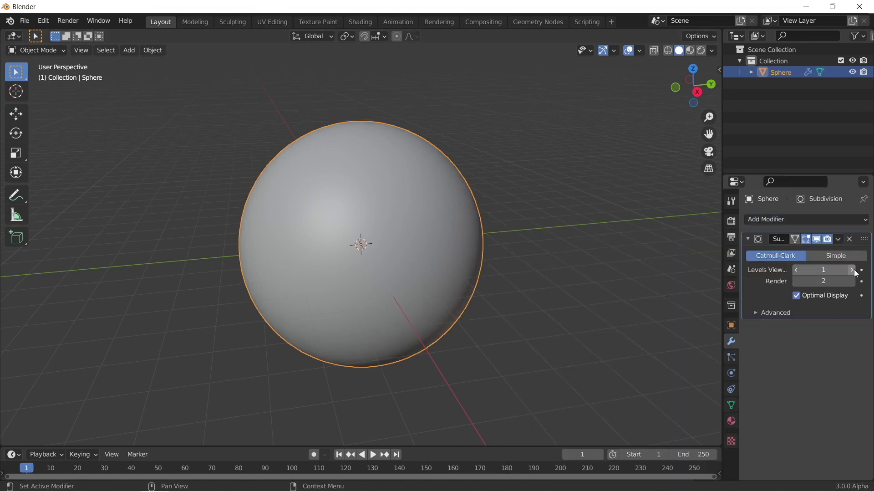
click(838, 239)
click(827, 254)
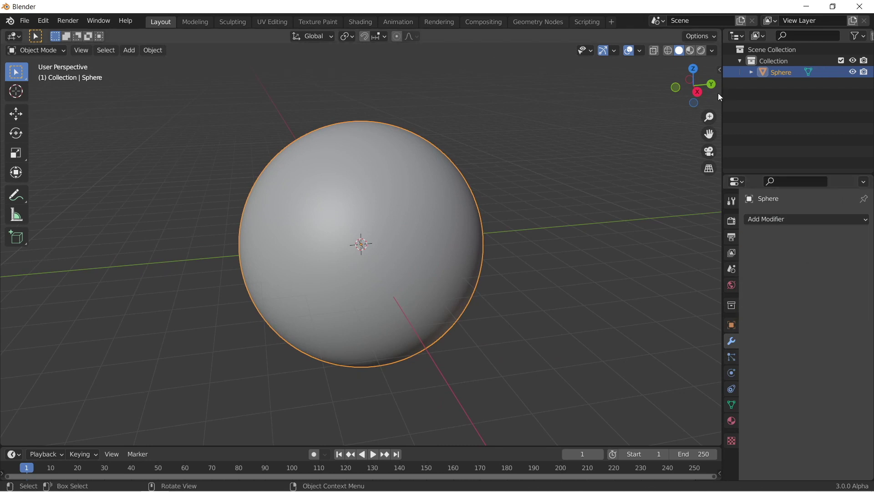
click(701, 92)
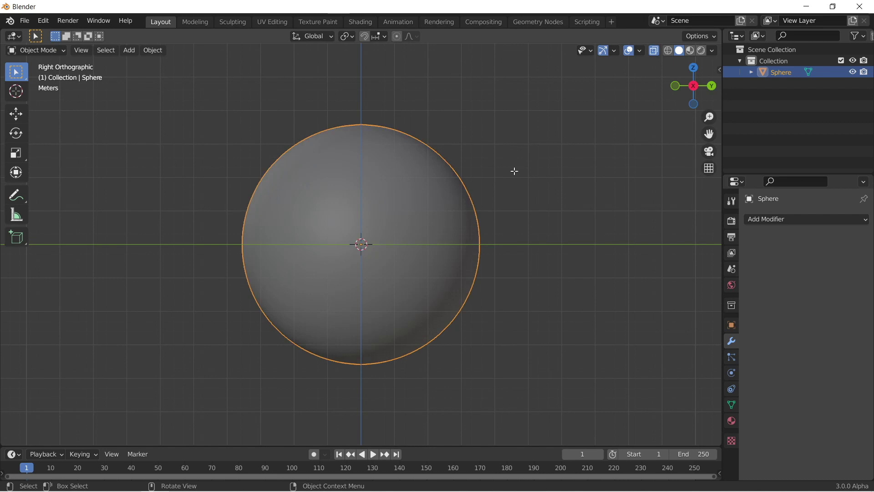
Step: In Edit Mode, box-select and delete the vertices of the sphere's lower half
key(Tab)
click(527, 143)
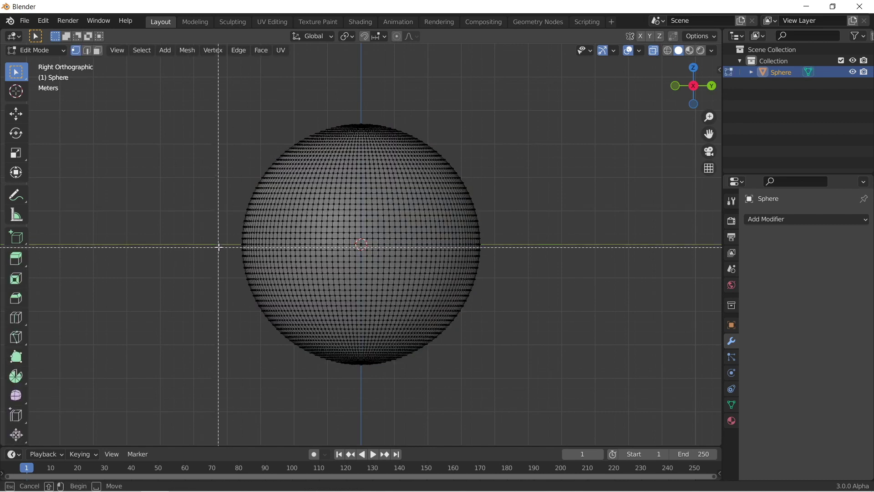
drag(226, 246, 574, 386)
key(x)
click(550, 345)
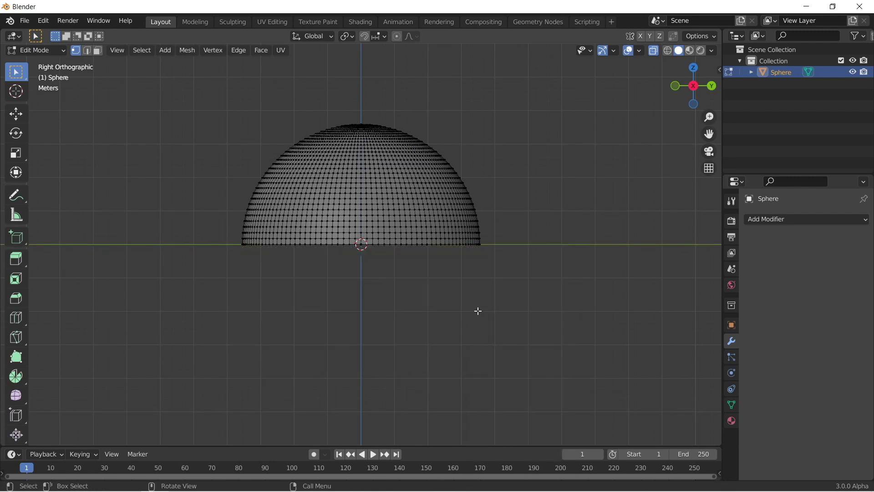
middle_drag(476, 308, 505, 332)
Step: Inspect the resulting dome from the side and down onto its pole
key(Tab)
middle_drag(558, 203, 287, 153)
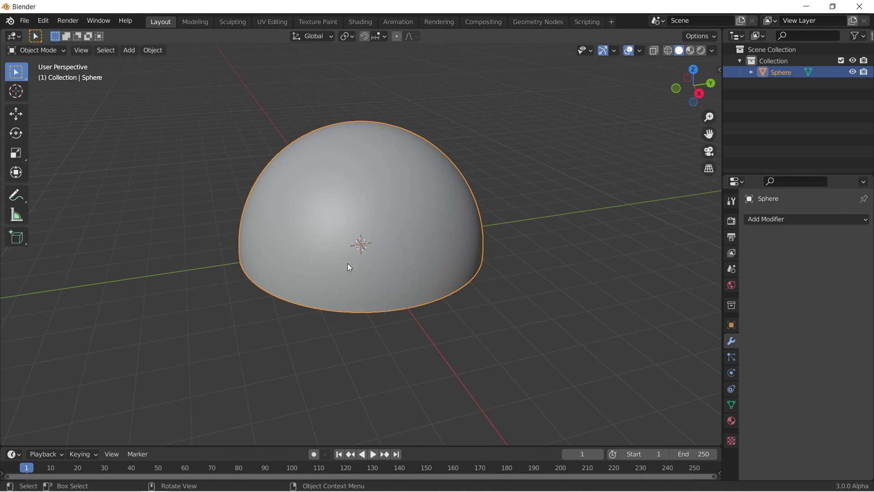
key(Tab)
middle_drag(384, 157, 385, 179)
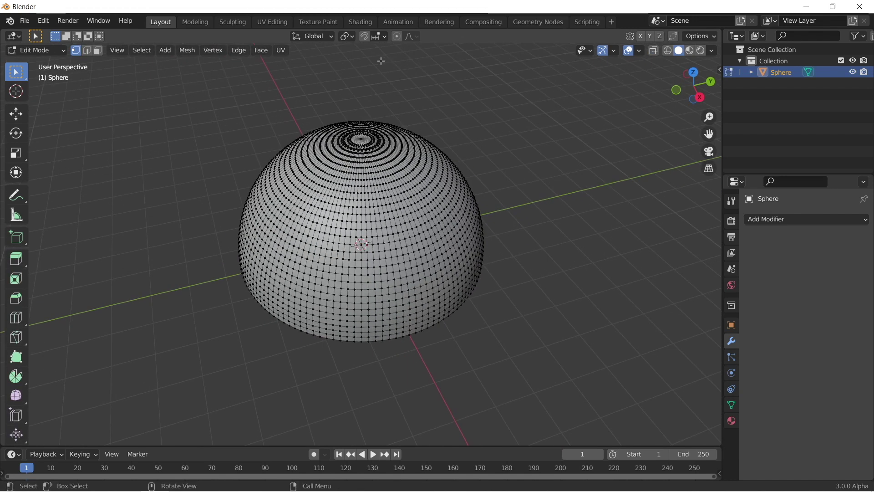
scroll(347, 107, up, 8)
middle_drag(401, 106, 429, 93)
scroll(360, 108, down, 8)
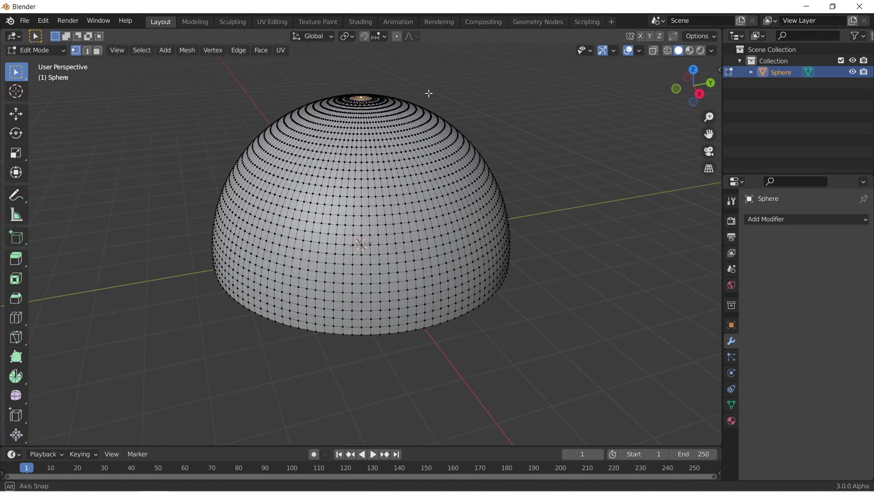
Step: With Smooth proportional editing on, lower the dome's top vertices along Z
click(398, 36)
click(416, 37)
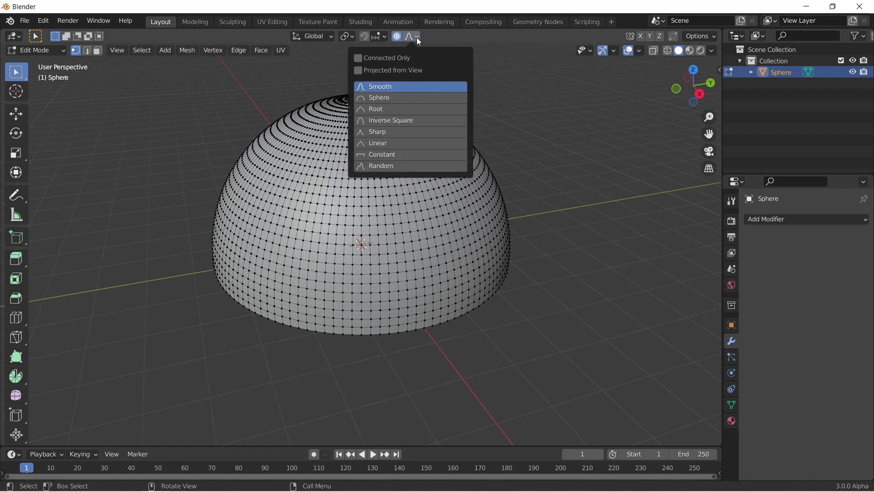
click(416, 85)
key(g)
key(z)
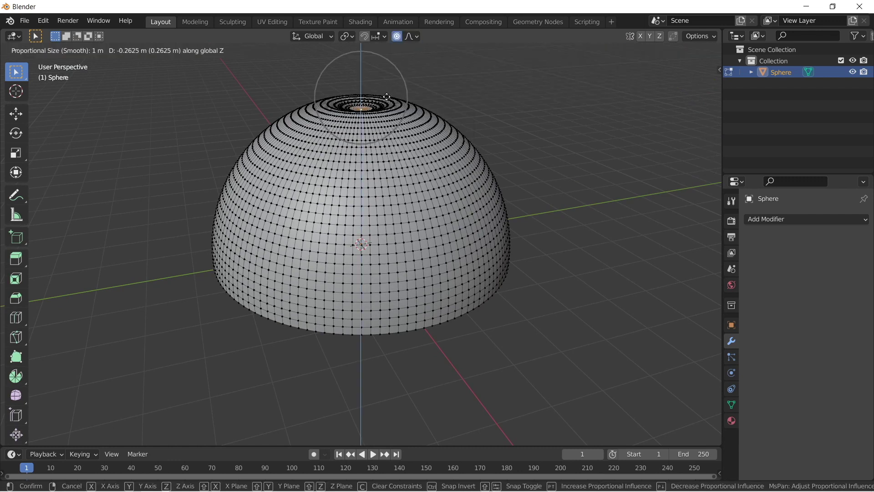
scroll(387, 96, up, 4)
scroll(387, 96, down, 19)
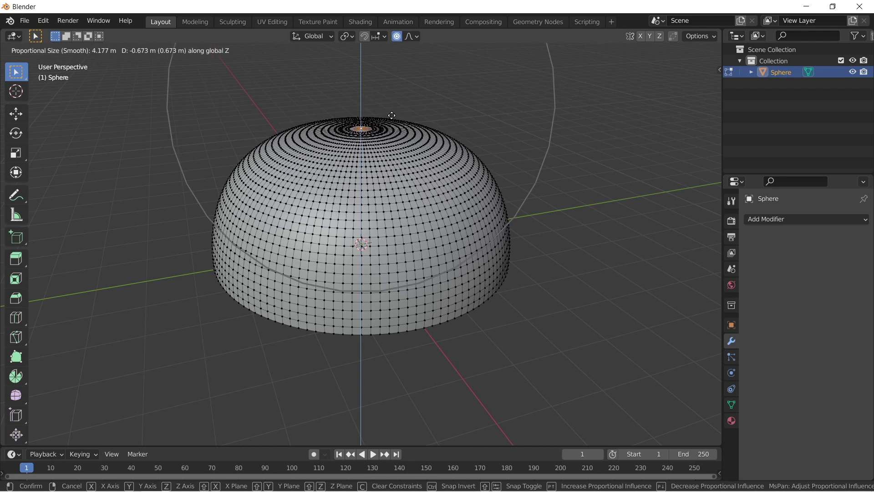
click(391, 112)
mouse_move(475, 145)
middle_down()
mouse_move(469, 127)
mouse_move(460, 137)
middle_up()
Step: In edge select mode, scale the dome's base loop outward about 1.42 times
click(87, 51)
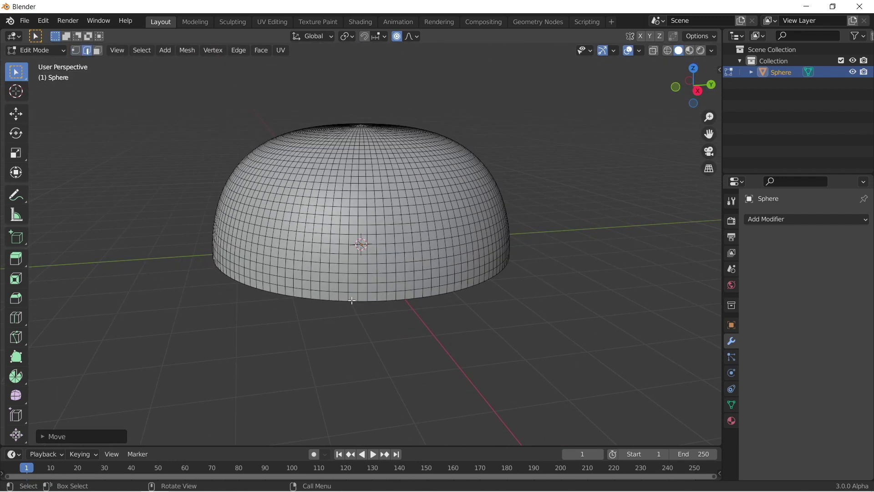
key(s)
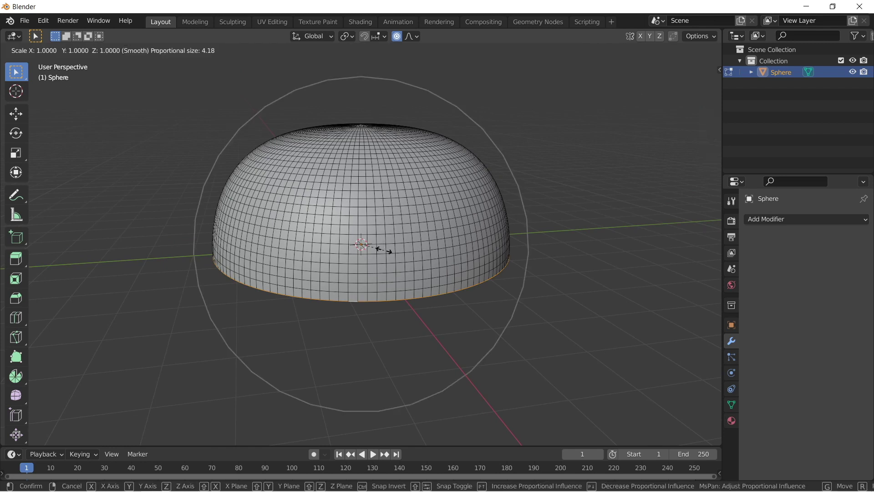
scroll(390, 252, up, 4)
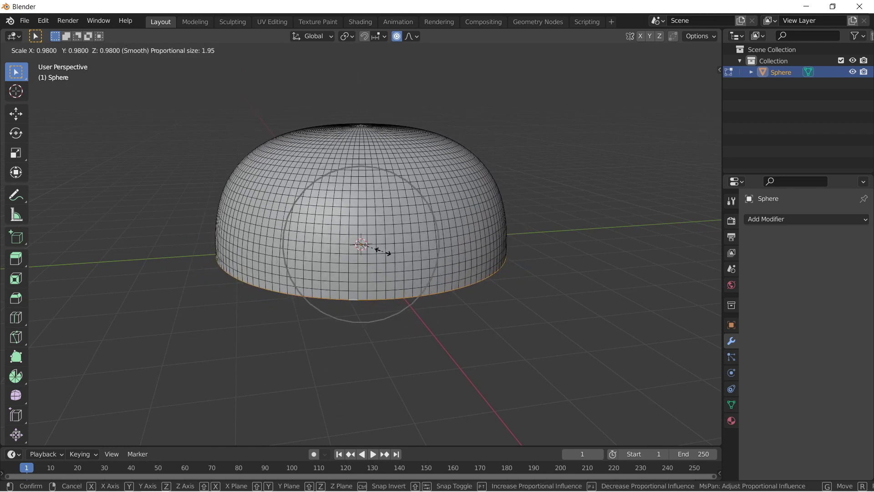
scroll(378, 253, down, 3)
scroll(358, 280, up, 1)
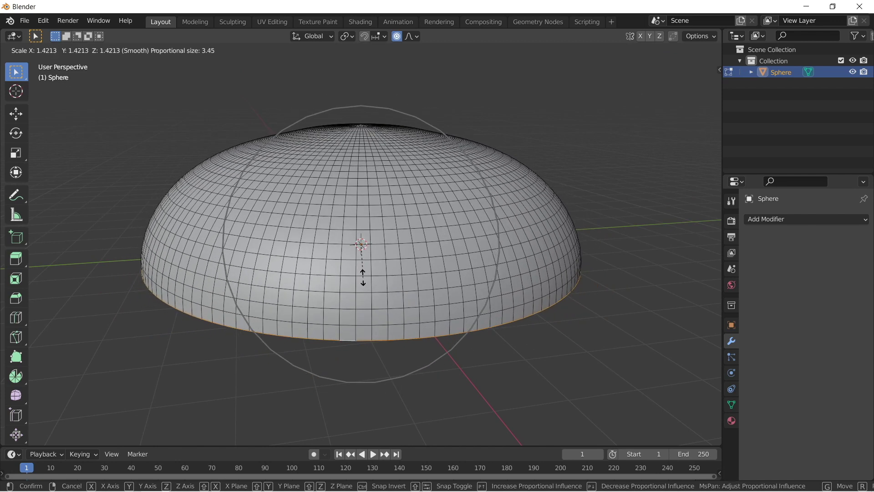
click(363, 276)
mouse_move(363, 277)
middle_down()
mouse_move(364, 304)
mouse_move(364, 290)
middle_up()
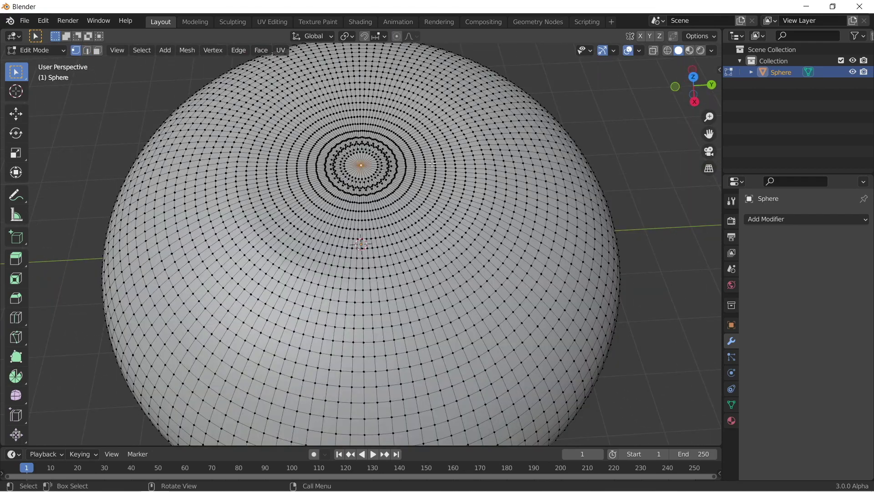
Step: Delete the vertices at the dome's top pole to open a hole
middle_drag(432, 163, 432, 186)
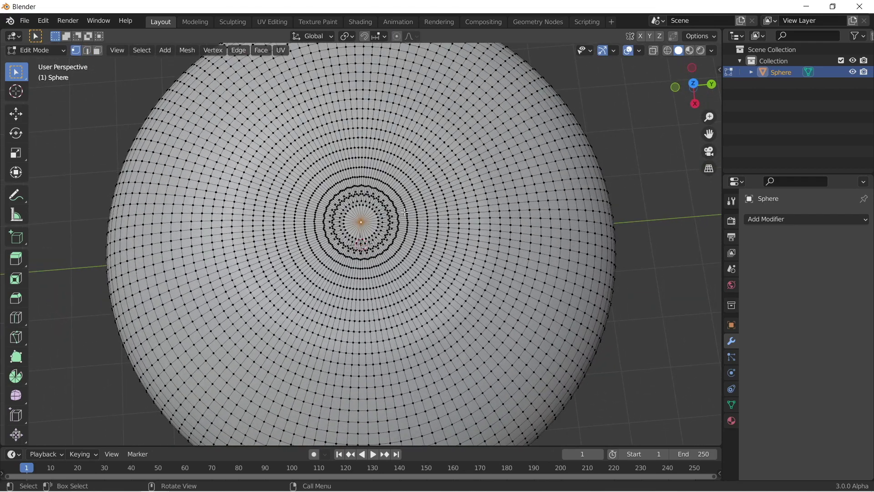
middle_drag(426, 224, 429, 149)
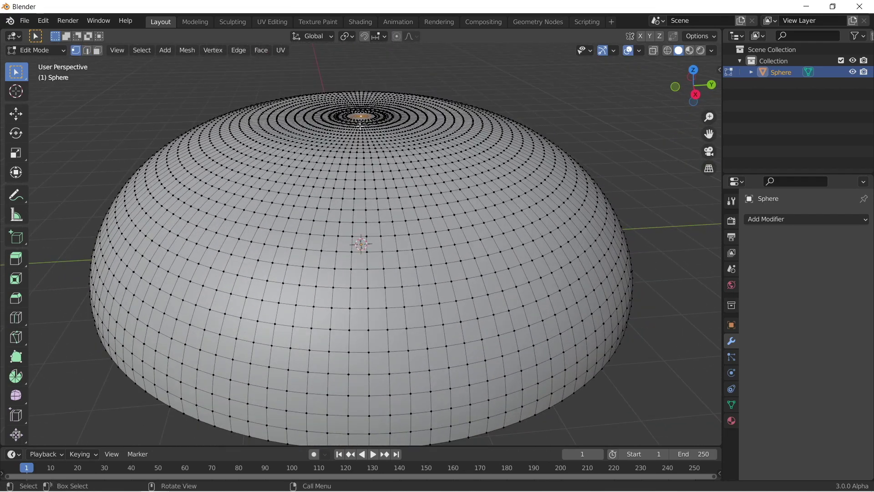
middle_drag(361, 125, 366, 143)
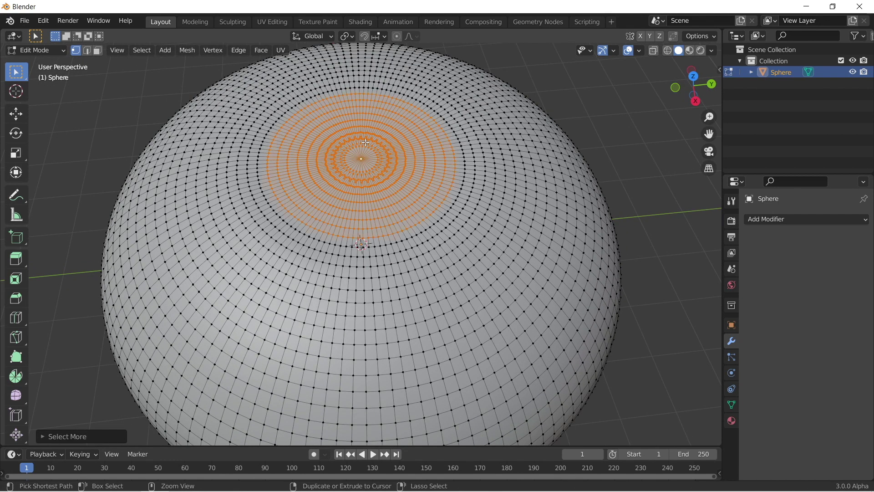
mouse_move(366, 143)
middle_down()
mouse_move(369, 75)
mouse_move(367, 143)
middle_up()
key(x)
click(367, 143)
middle_drag(463, 168, 454, 128)
scroll(255, 63, up, 2)
Step: Select the face loop around the hole's rim and flatten it to zero height on Z
alt+click(225, 156)
middle_drag(382, 122, 383, 138)
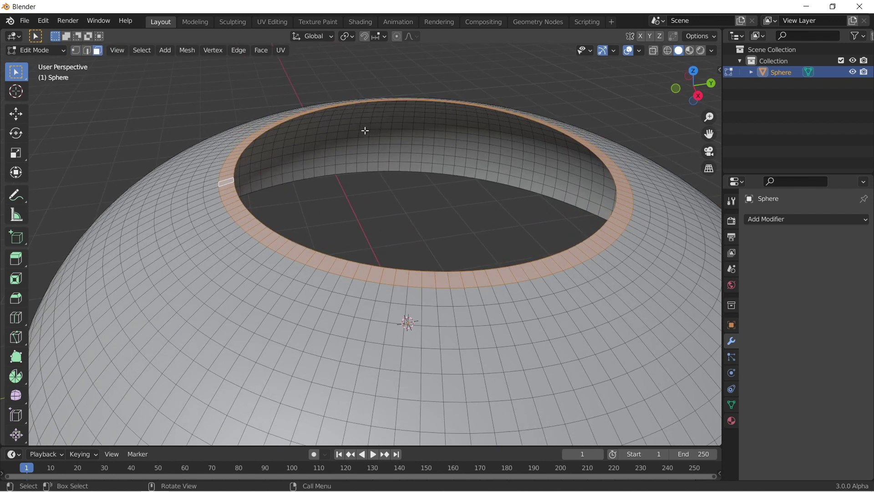
key(s)
key(z)
key(0)
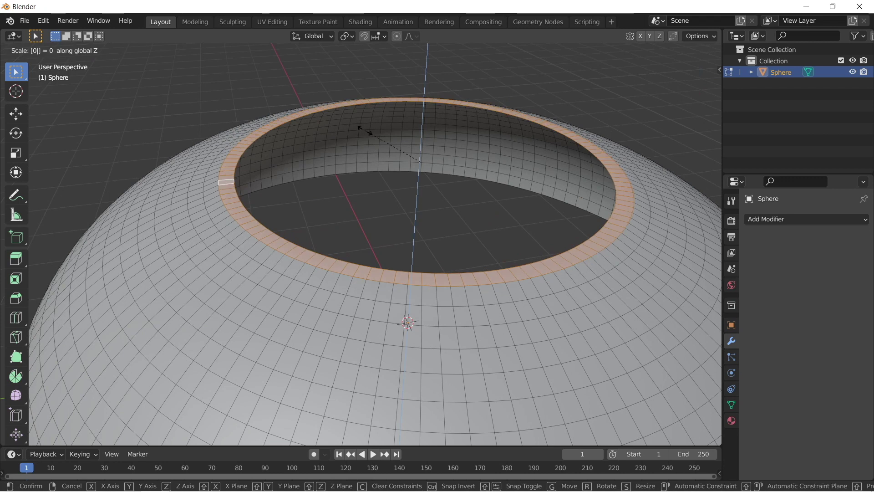
key(Return)
Step: Raise the flattened rim about 0.025 m straight up and return to Object Mode
middle_drag(366, 131, 369, 108)
key(g)
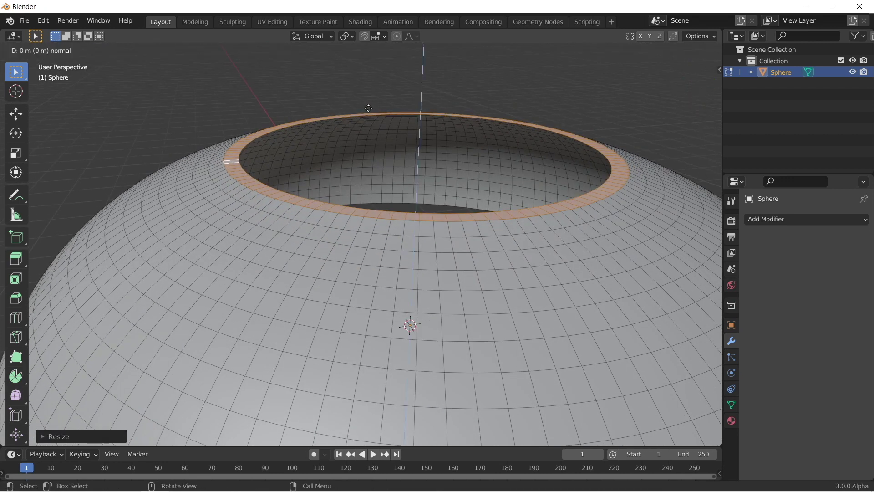
key(z)
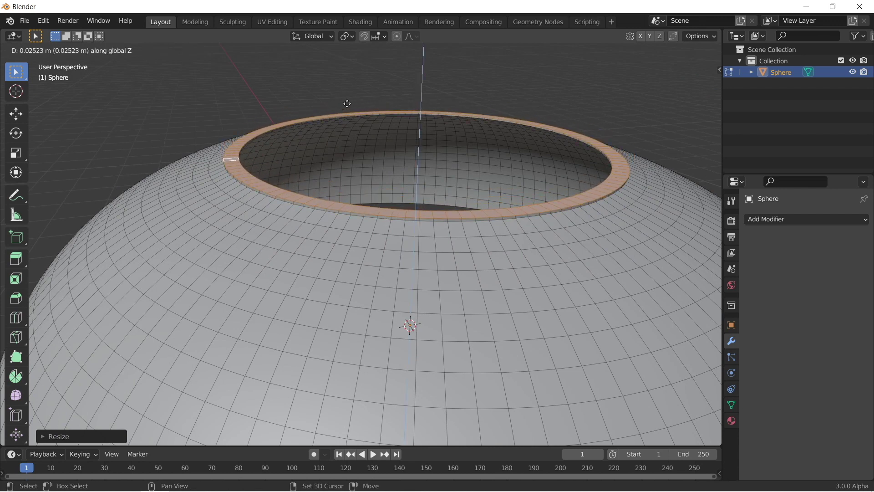
click(346, 104)
middle_drag(443, 106, 439, 137)
key(Tab)
click(433, 192)
middle_drag(433, 192, 427, 163)
Step: Give the sphere a Bevel modifier: 0.1 m amount, 1 segment, 30° angle limit
click(428, 162)
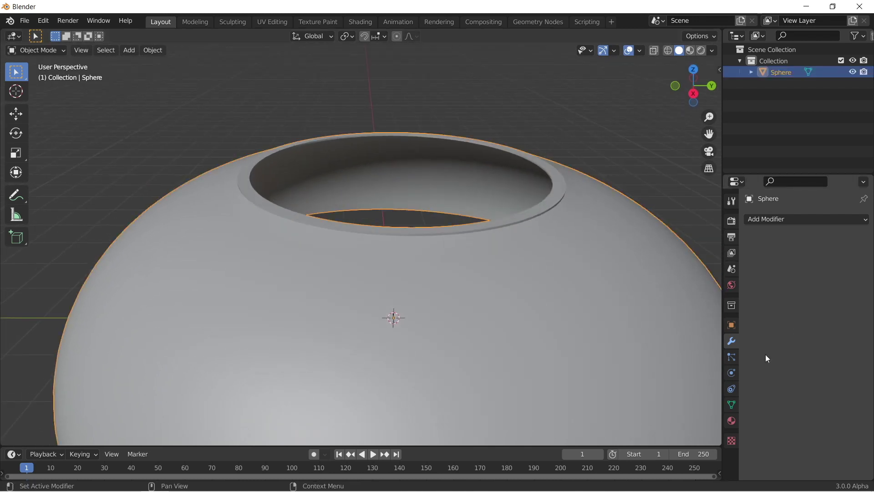
click(731, 357)
click(731, 341)
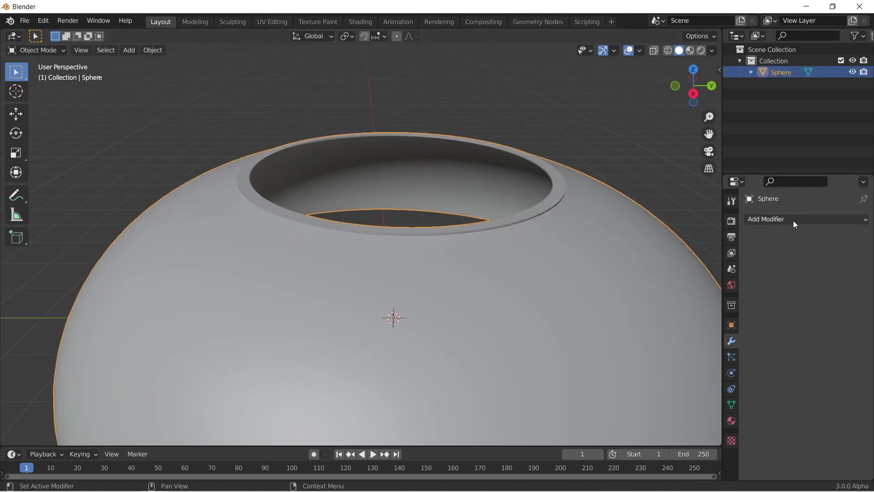
click(793, 221)
click(633, 265)
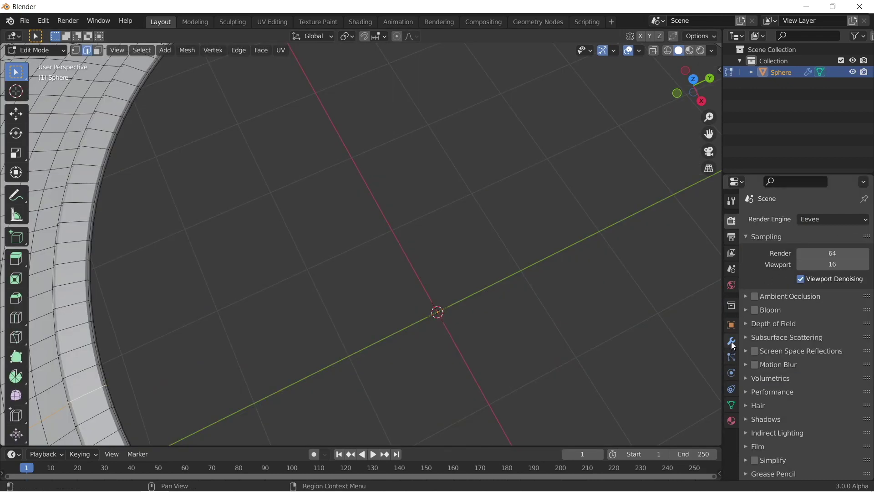
click(731, 341)
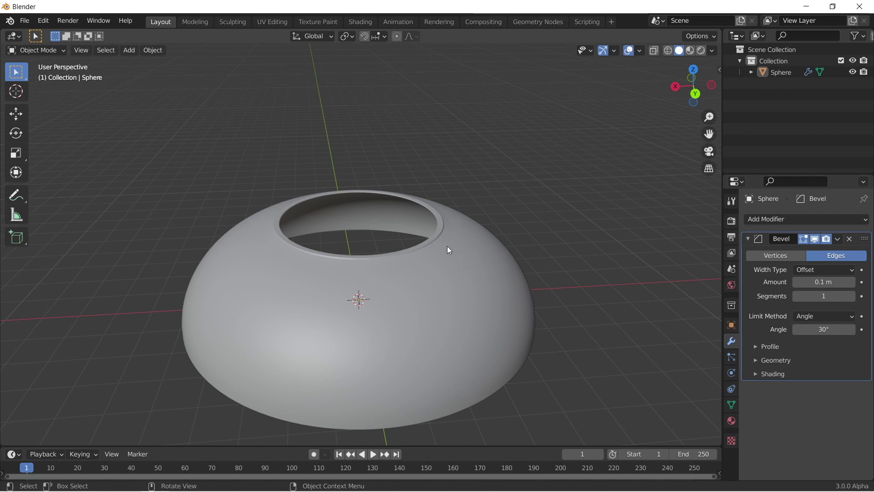
middle_drag(464, 274, 409, 296)
Step: In Edit Mode, switch to a top orthographic view with X-ray enabled
key(Tab)
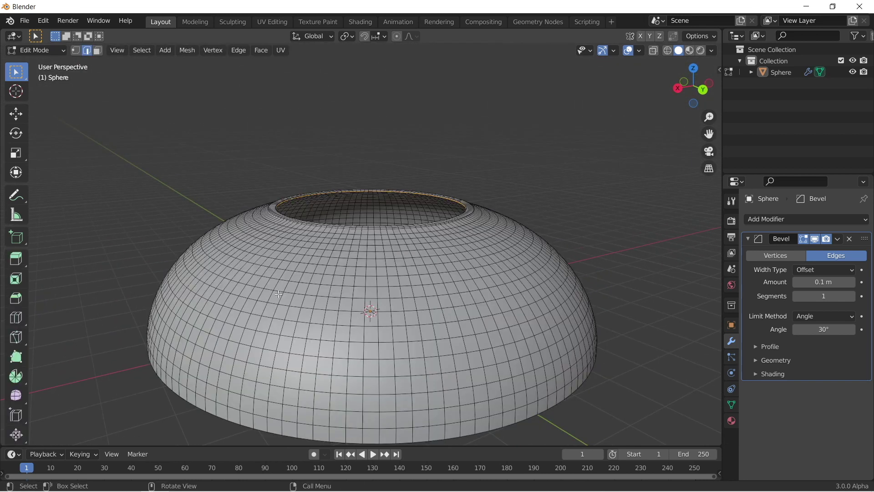
middle_drag(318, 290, 375, 301)
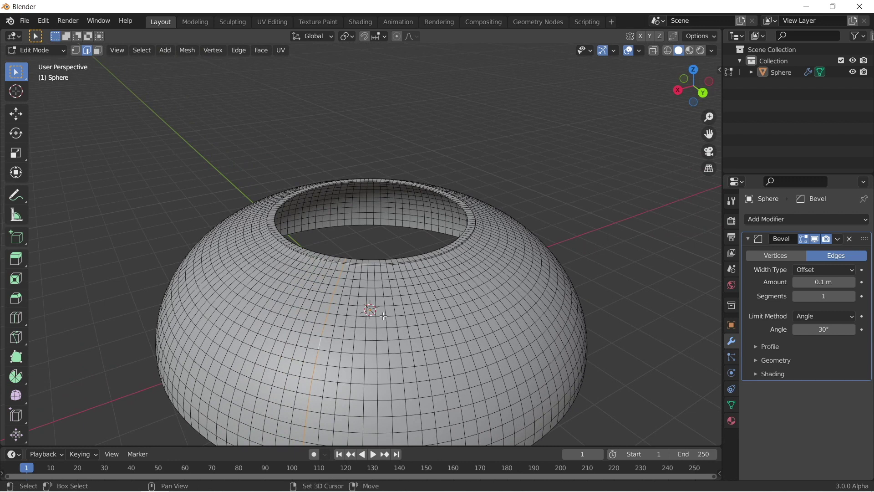
middle_drag(384, 315, 348, 274)
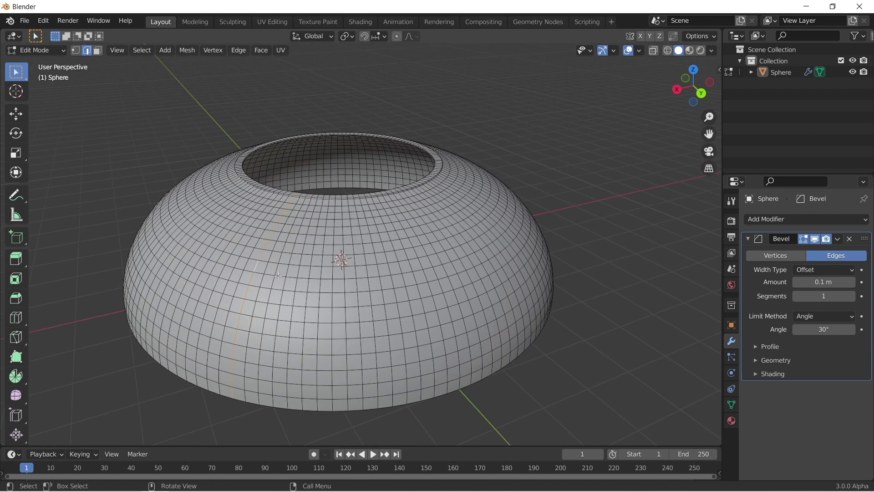
scroll(285, 286, up, 2)
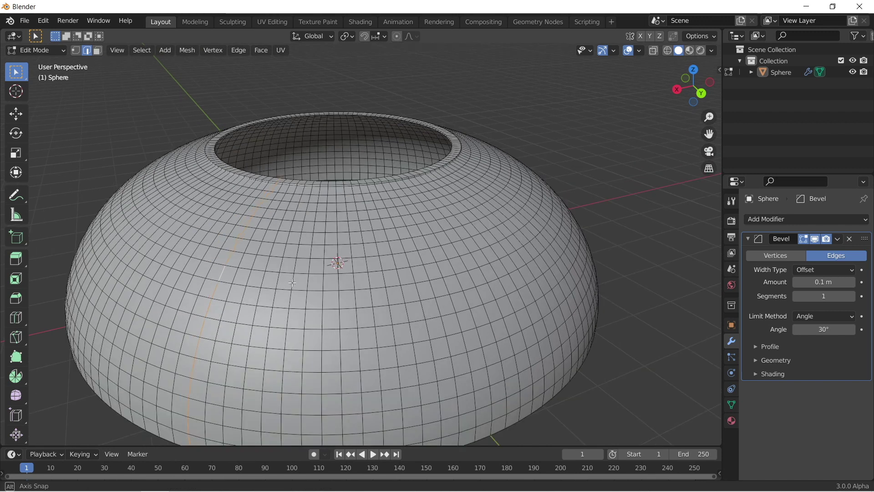
middle_drag(235, 275, 381, 227)
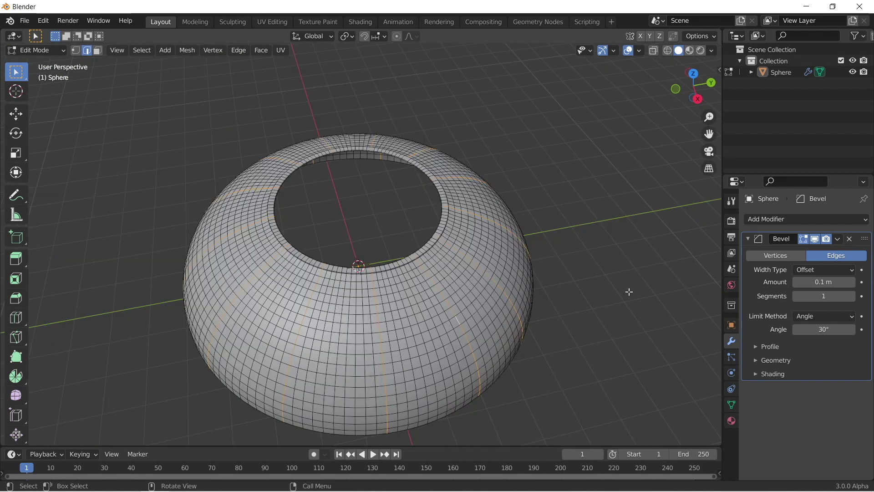
middle_drag(564, 317, 542, 322)
middle_drag(437, 194, 442, 229)
click(700, 81)
scroll(431, 197, up, 3)
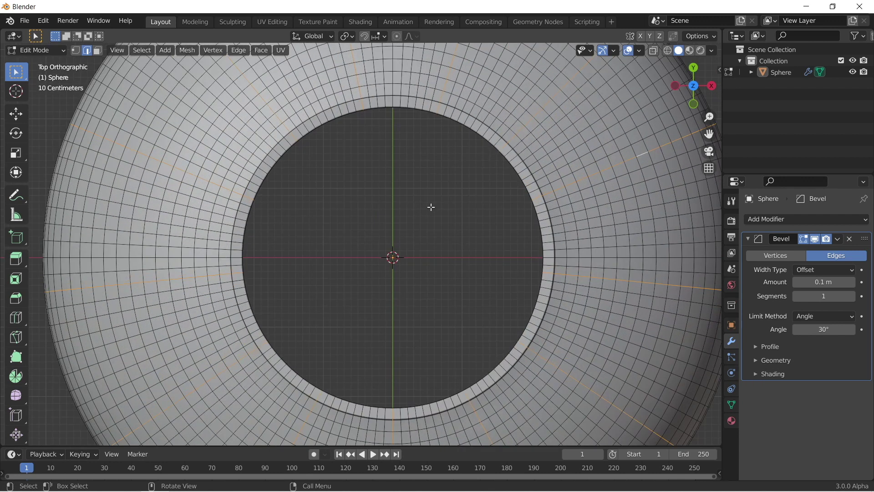
click(652, 50)
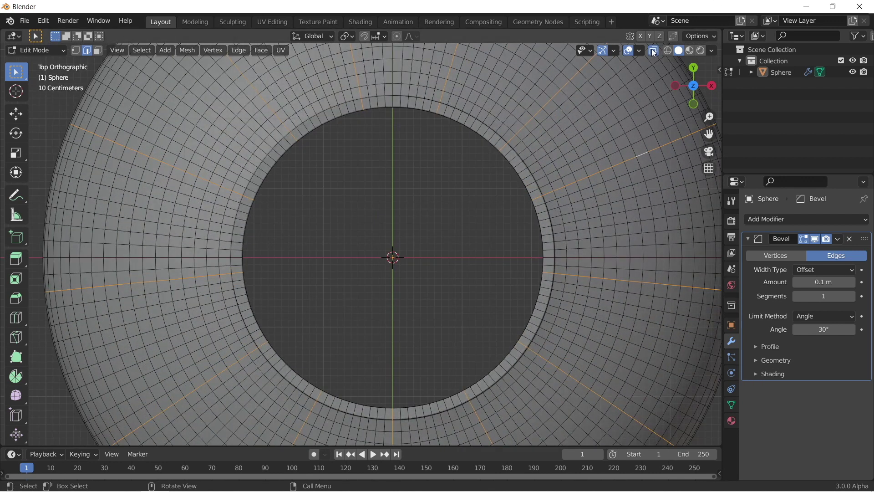
Step: Circle-select the first vertical meridian edges running down the dome
key(c)
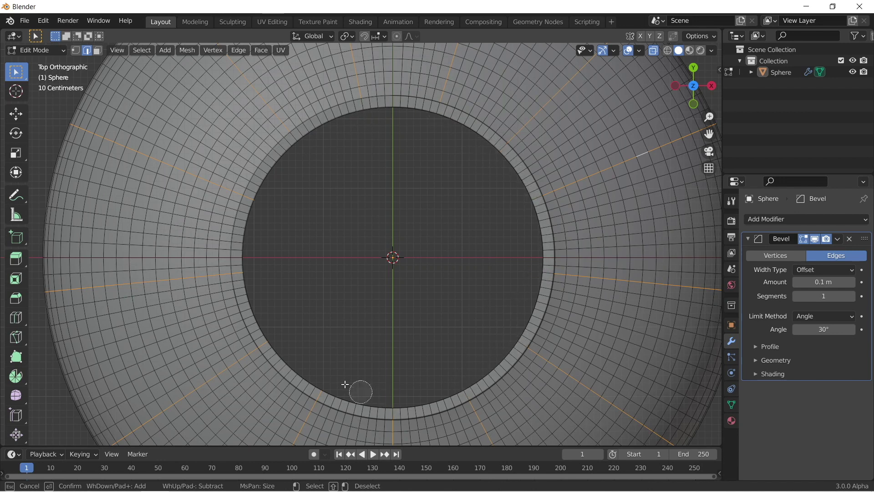
right_click(404, 316)
middle_drag(405, 317, 322, 162)
scroll(261, 146, up, 3)
shift+middle_drag(261, 146, 353, 236)
scroll(352, 236, down, 2)
scroll(398, 258, down, 1)
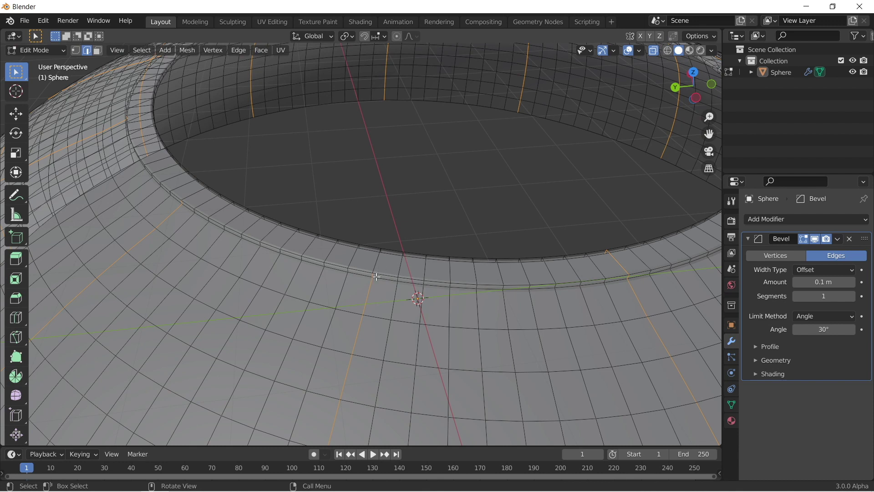
key(c)
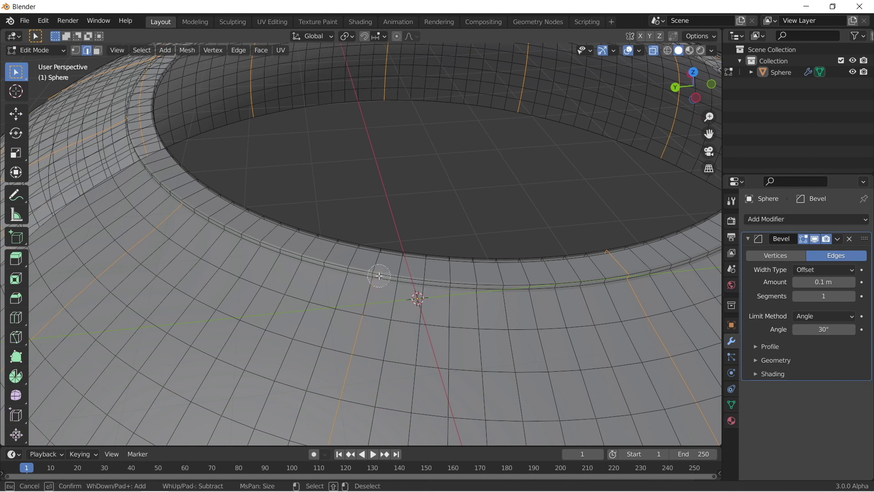
right_click(378, 275)
Step: Continue circle-selecting meridian edges around the bowl, deselecting a stray rim edge
middle_drag(490, 286, 475, 285)
key(c)
shift+click(537, 283)
right_click(542, 283)
key(c)
middle_drag(563, 282, 389, 228)
right_click(522, 275)
mouse_move(476, 252)
middle_down()
mouse_move(434, 255)
mouse_move(507, 267)
mouse_move(502, 310)
mouse_move(499, 246)
mouse_move(528, 253)
mouse_move(523, 234)
middle_up()
key(c)
middle_drag(512, 347, 433, 348)
middle_drag(506, 362, 575, 363)
middle_drag(355, 367, 410, 366)
key(Escape)
Step: Check the selected edges from several angles and turn X-ray off
mouse_move(561, 359)
middle_down()
mouse_move(577, 382)
mouse_move(565, 417)
middle_up()
middle_drag(466, 290, 493, 278)
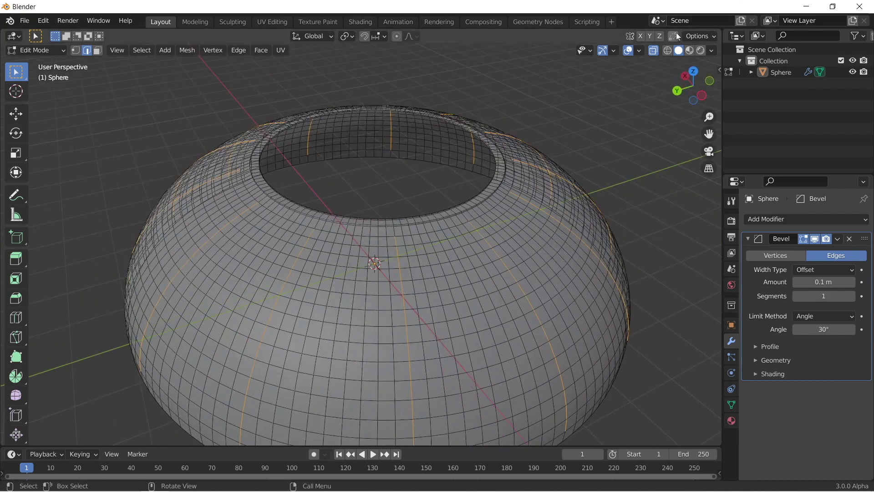
middle_drag(661, 51, 646, 69)
click(654, 50)
middle_drag(426, 133, 336, 214)
Step: Make the mesh opaque again and bevel the selected edge lines into narrow strips
click(654, 51)
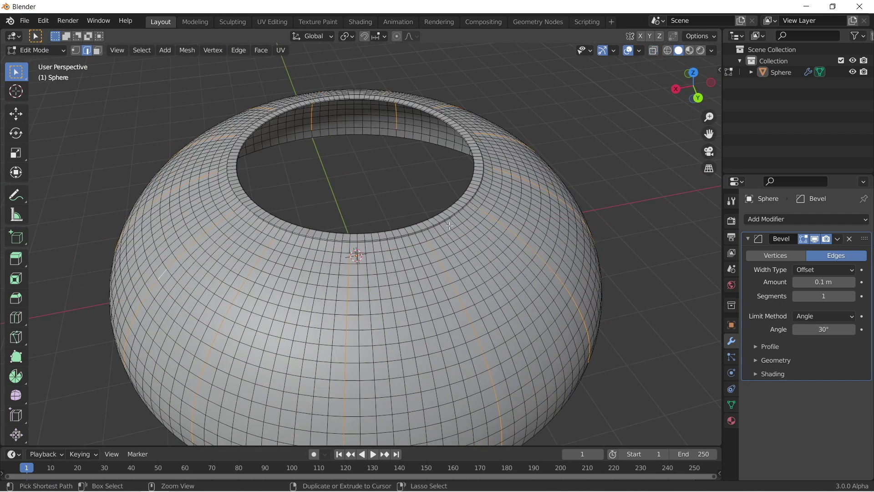
key(ctrl+b)
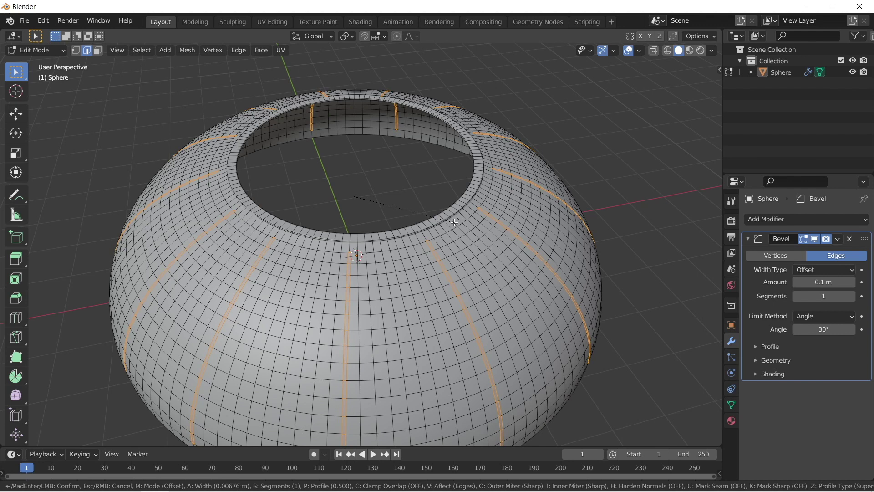
click(455, 222)
scroll(462, 248, up, 5)
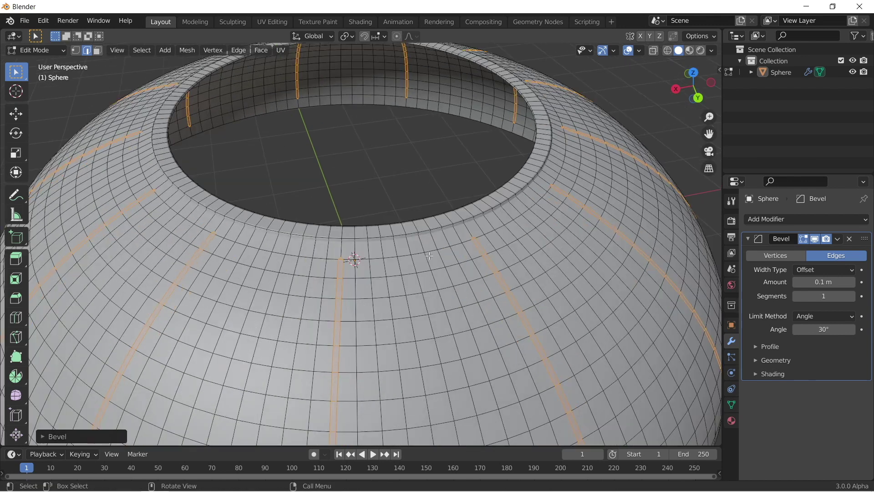
scroll(399, 237, up, 3)
scroll(399, 237, down, 2)
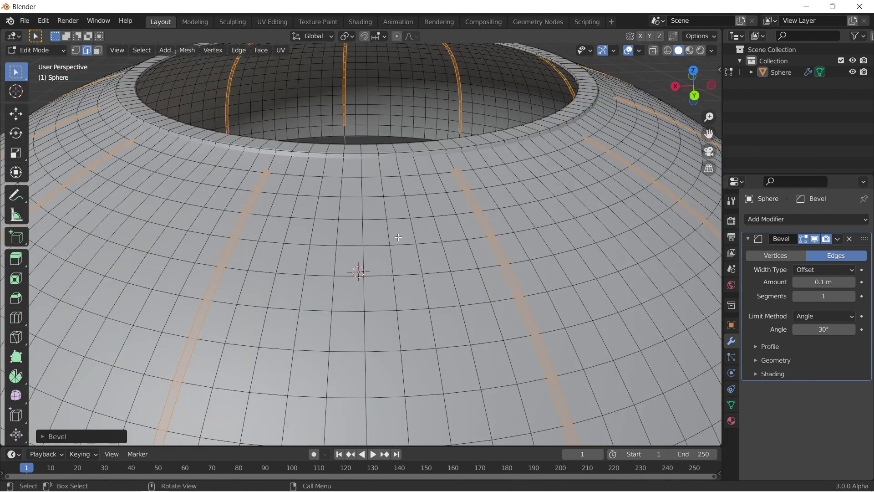
Step: Extrude the strips straight down along Z into sunken grooves, then return to Object Mode
key(e)
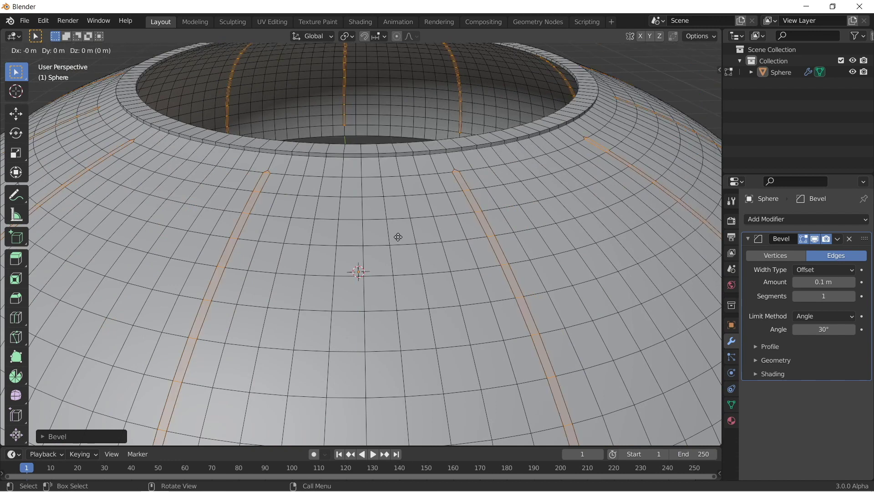
key(z)
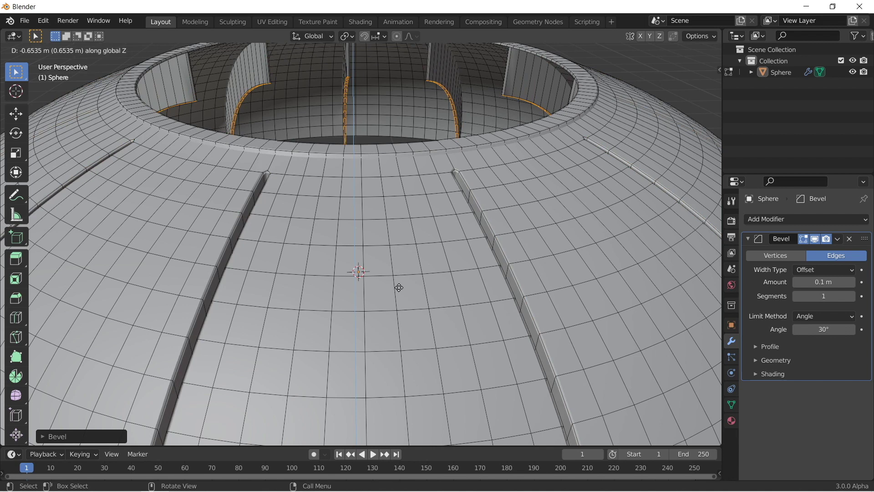
click(399, 288)
scroll(400, 286, down, 5)
mouse_move(399, 286)
middle_down()
mouse_move(399, 249)
mouse_move(400, 277)
middle_up()
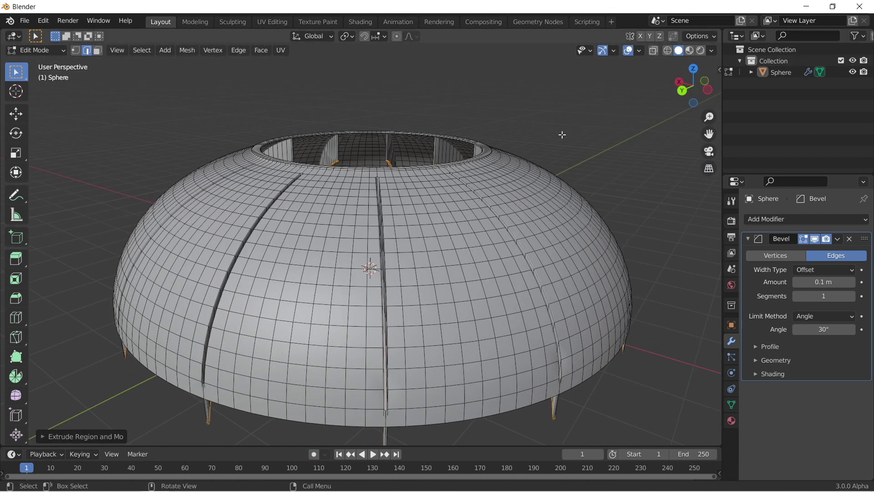
key(Tab)
scroll(501, 141, up, 3)
middle_drag(501, 141, 457, 128)
scroll(450, 159, down, 4)
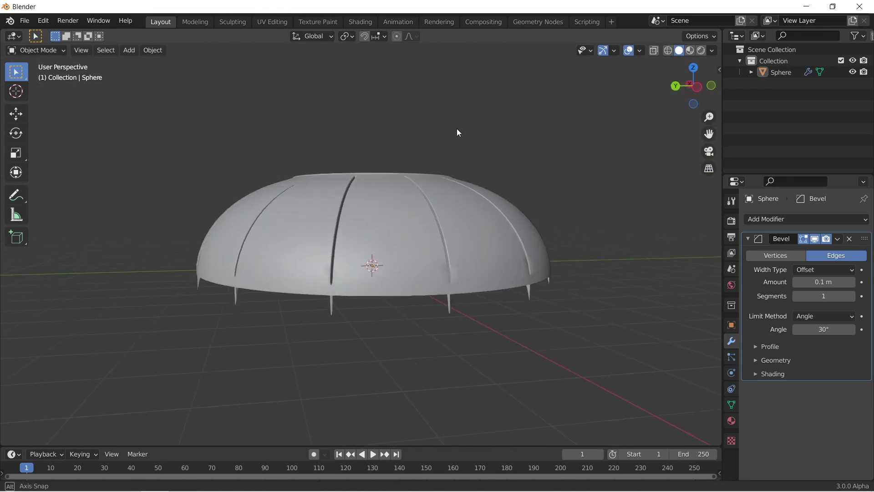
Step: In a side orthographic view, enter Edit Mode with vertex select and box-select the dome's bottom vertices
click(695, 86)
key(Tab)
scroll(389, 285, up, 3)
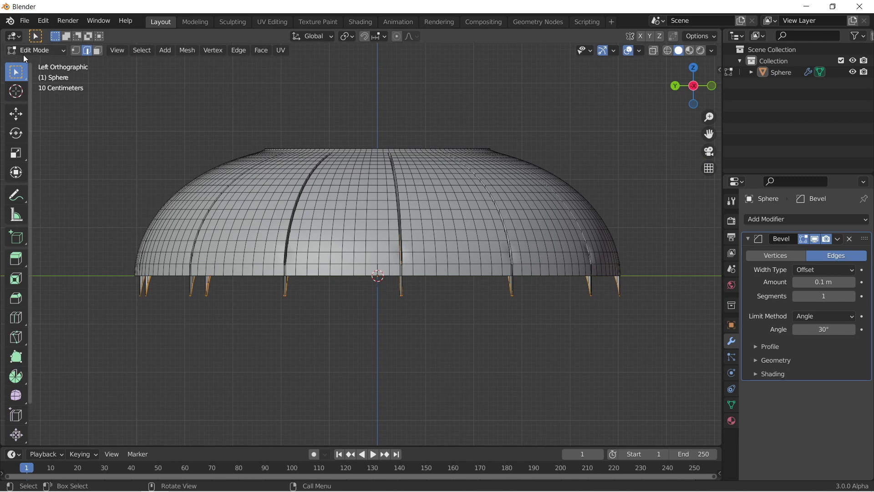
click(75, 50)
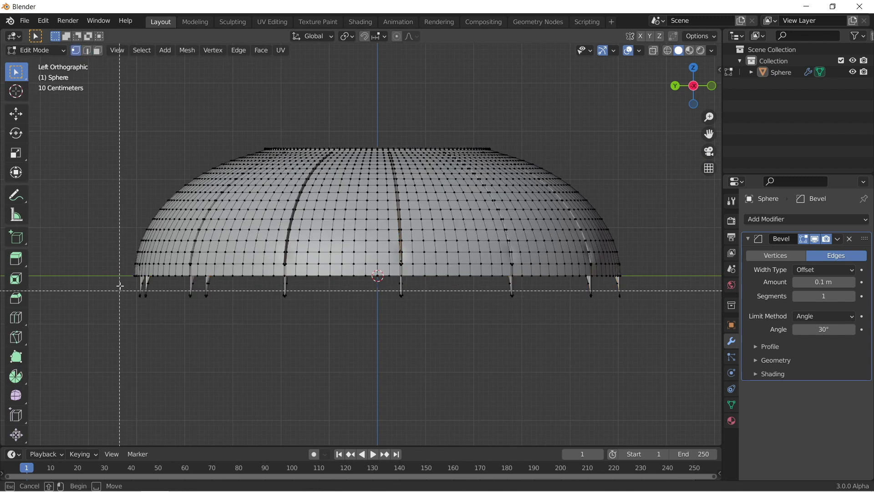
drag(124, 277, 644, 318)
Step: With X-ray on, box-select only the spike vertices below the rim and delete them
click(654, 50)
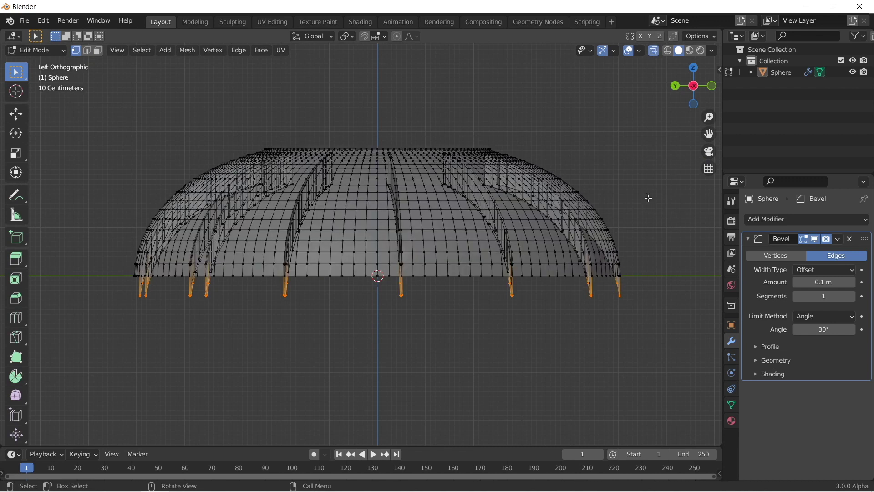
click(634, 221)
drag(629, 280, 94, 321)
key(x)
click(138, 311)
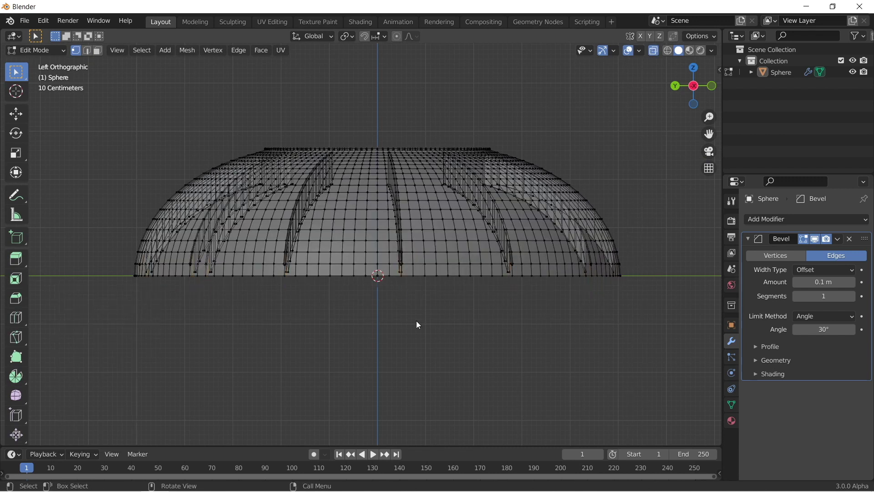
key(Tab)
Step: Turn X-ray off and orbit around the dome to inspect its cleaned bottom edge
middle_drag(417, 319, 446, 294)
click(654, 50)
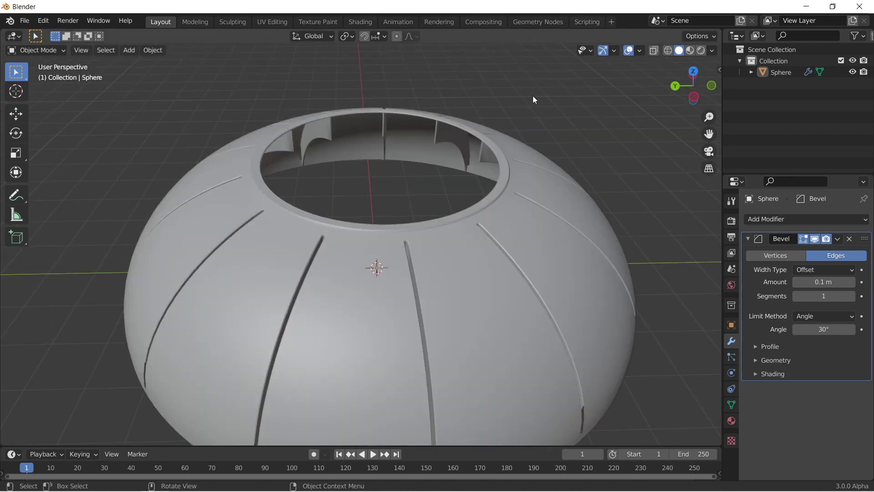
middle_drag(532, 107, 431, 95)
scroll(436, 114, up, 5)
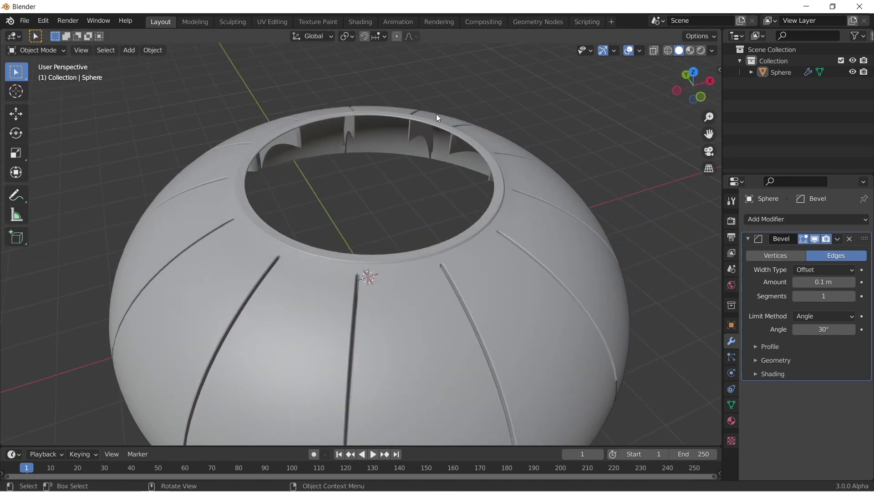
scroll(413, 117, down, 5)
middle_drag(268, 171, 381, 172)
Step: Enter Edit Mode and orbit to look down into the dome's top ring opening
scroll(403, 144, down, 2)
scroll(402, 143, up, 3)
key(Tab)
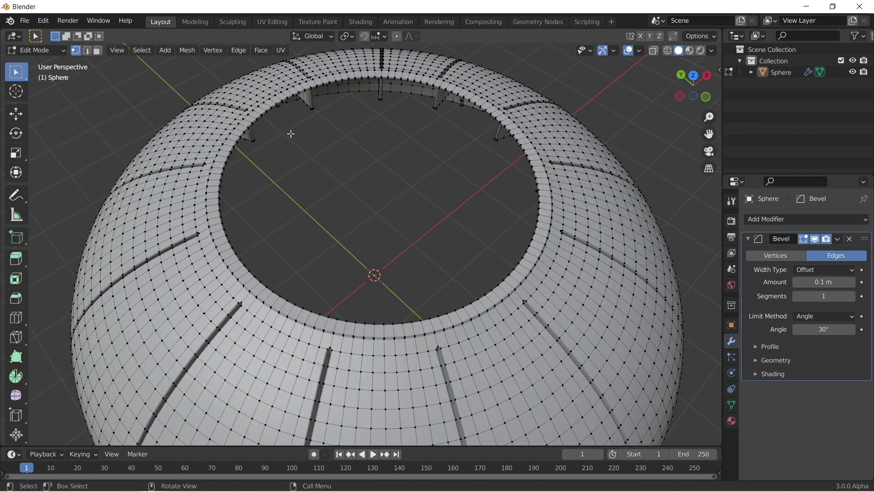
middle_drag(295, 138, 369, 235)
scroll(292, 207, up, 4)
shift+middle_drag(275, 127, 376, 211)
scroll(377, 210, up, 2)
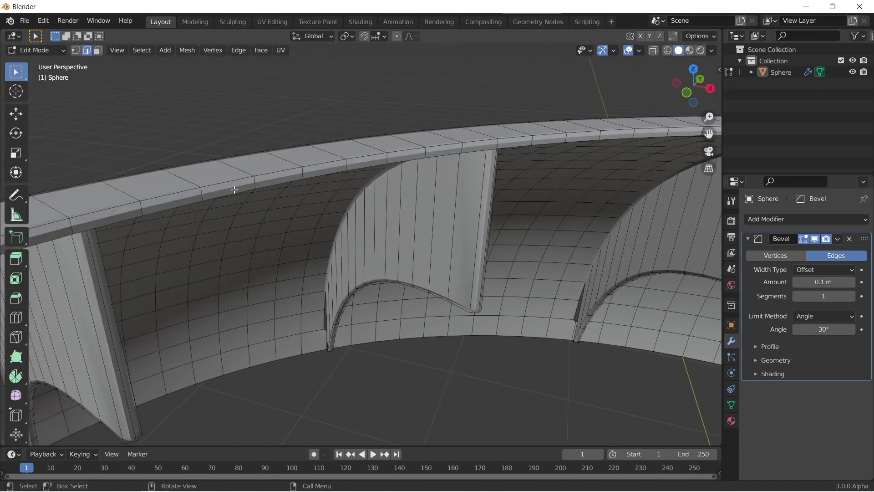
middle_drag(348, 201, 410, 250)
Step: Scale the inner ring inward toward the opening's centre in two passes
key(s)
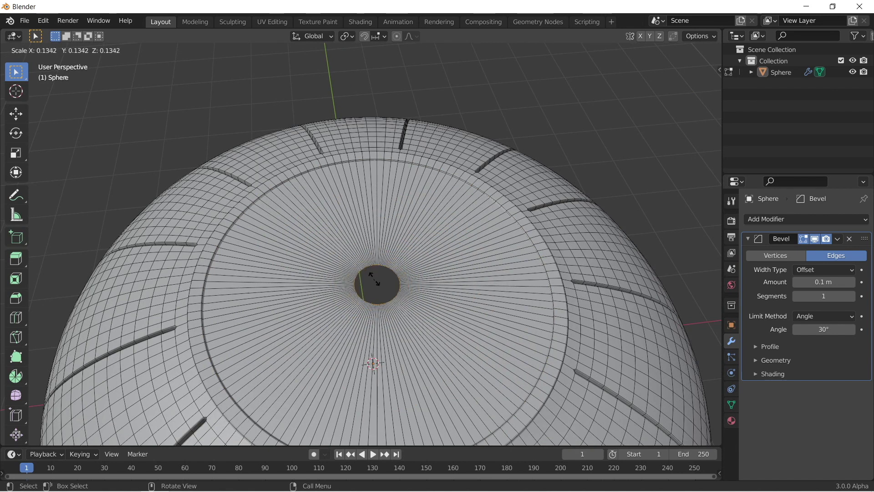
click(377, 276)
scroll(455, 273, up, 5)
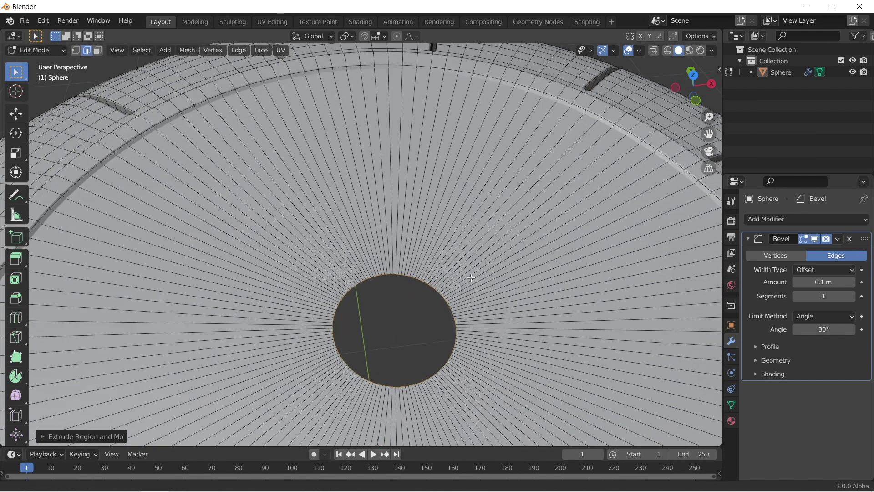
key(s)
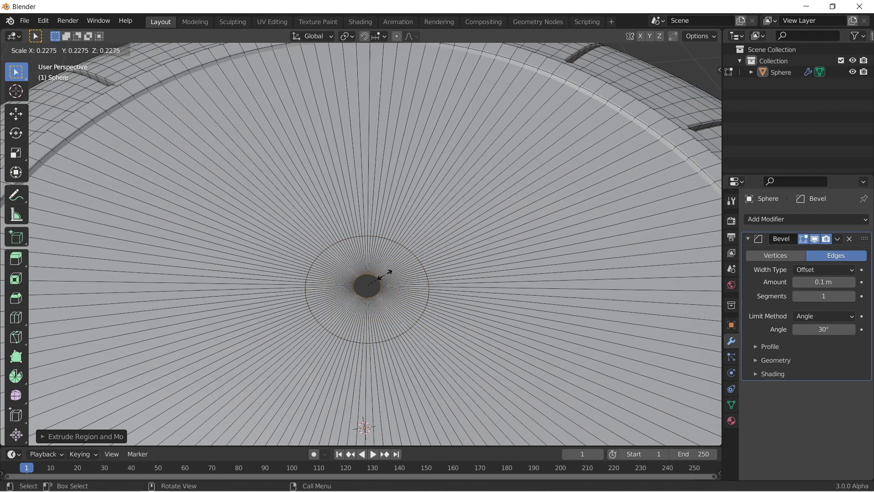
click(378, 279)
scroll(422, 229, up, 4)
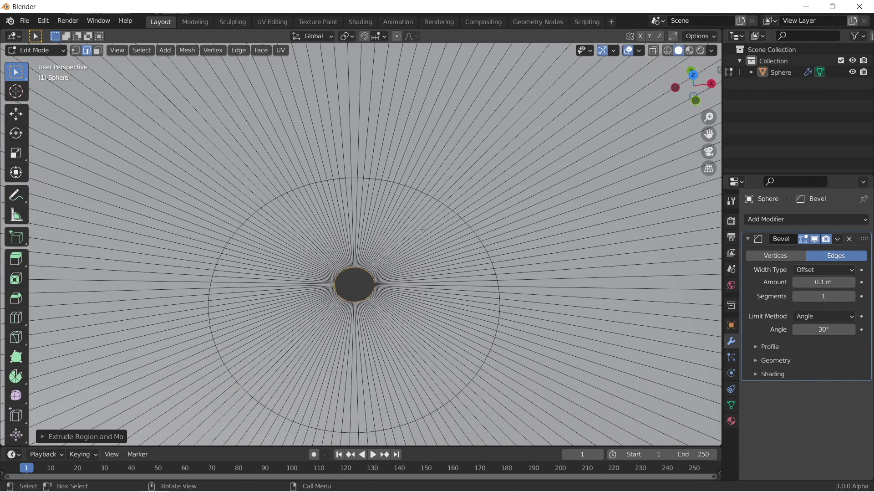
Step: Merge the ring's vertices At Center to seal the top, then orbit to check the cap
key(1)
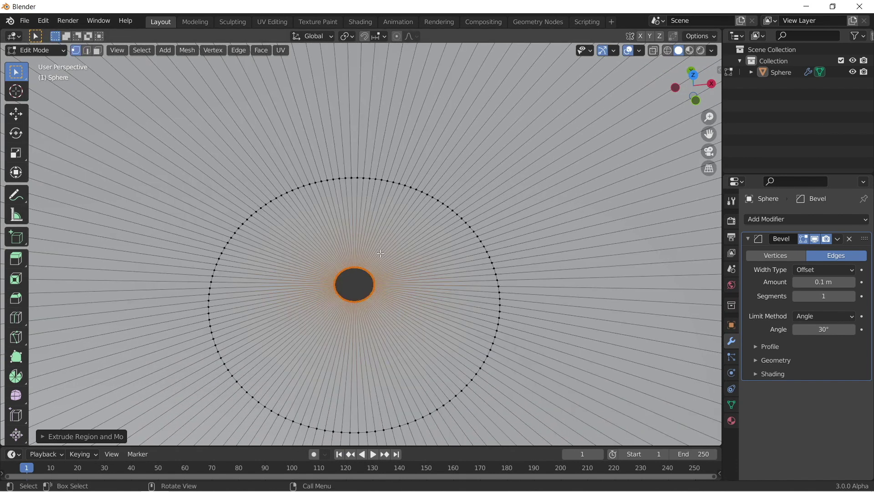
key(m)
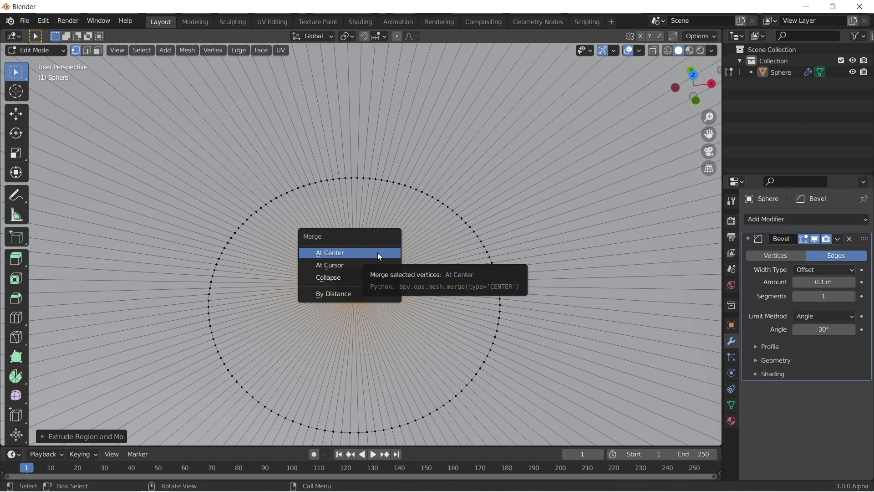
click(378, 253)
scroll(510, 259, down, 4)
key(Tab)
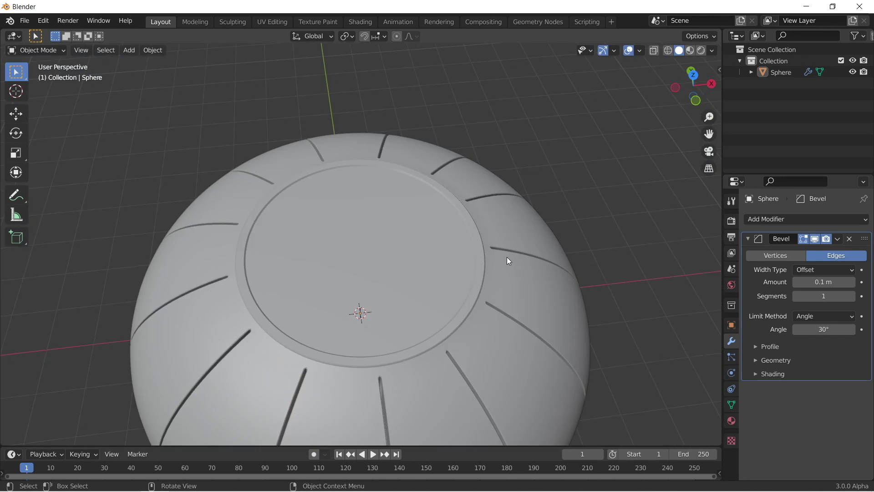
key(Tab)
scroll(478, 234, up, 1)
middle_drag(334, 199, 220, 325)
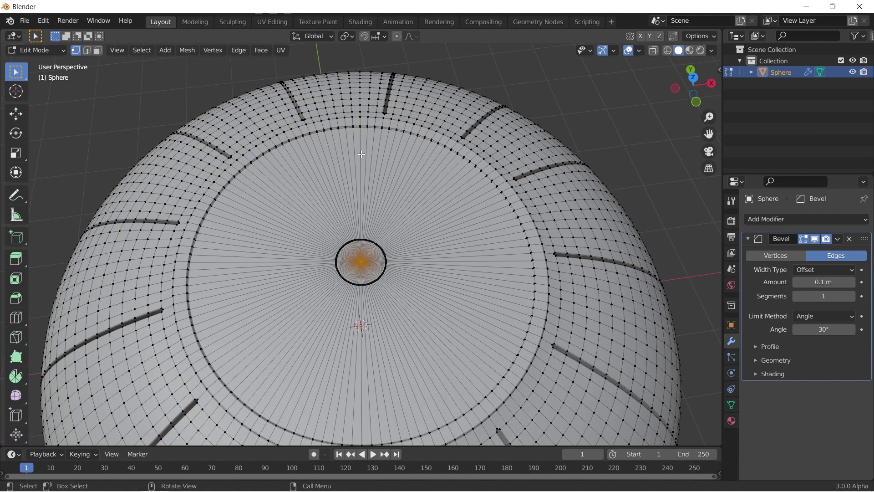
middle_drag(451, 259, 446, 202)
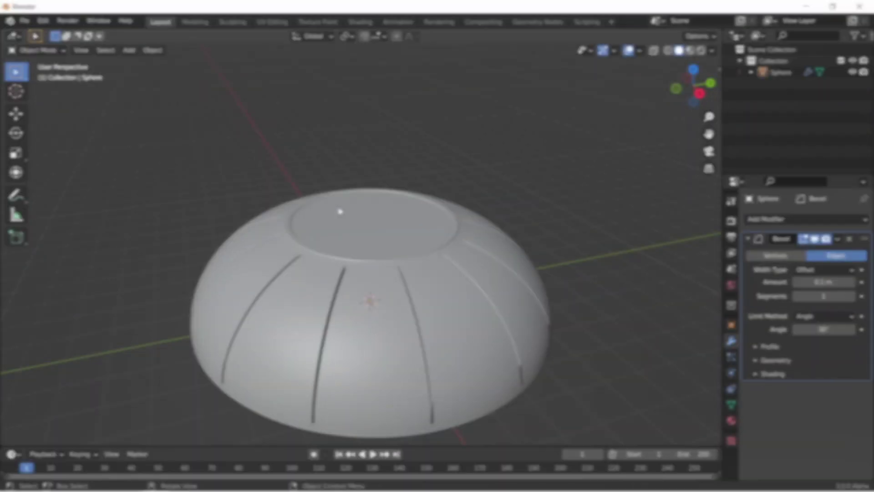
Step: Add a camera, view through it, and walk it backward until the grooved bowl is framed
key(shift+a)
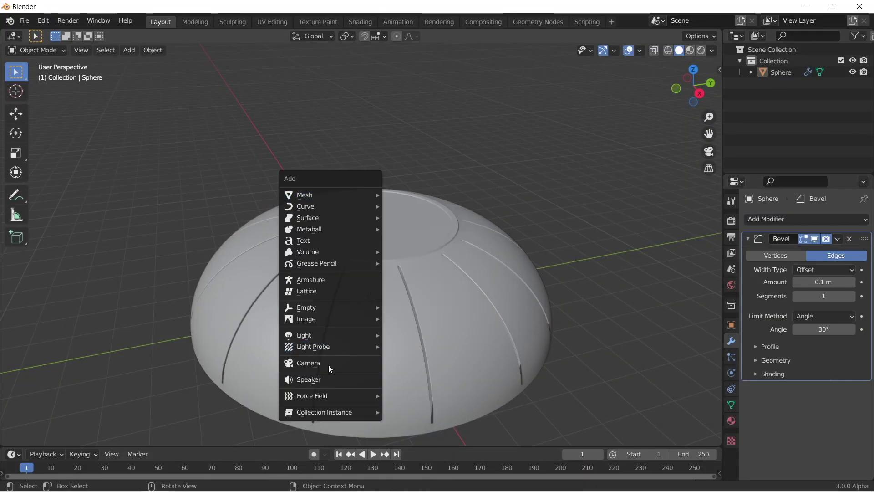
click(329, 363)
key(KP_0)
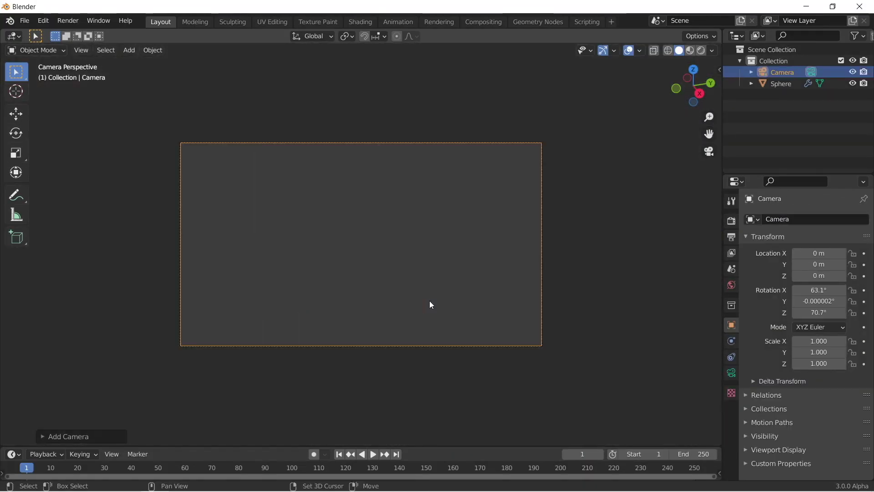
key(shift+grave)
key(s)
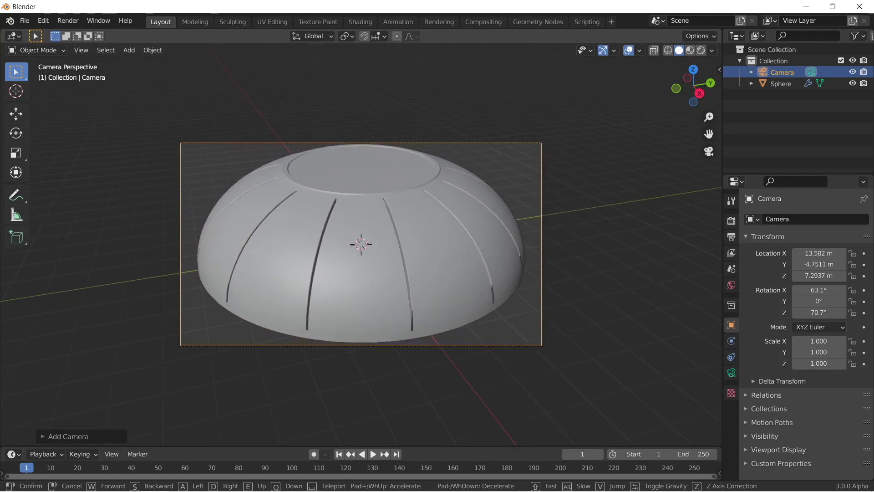
key(w)
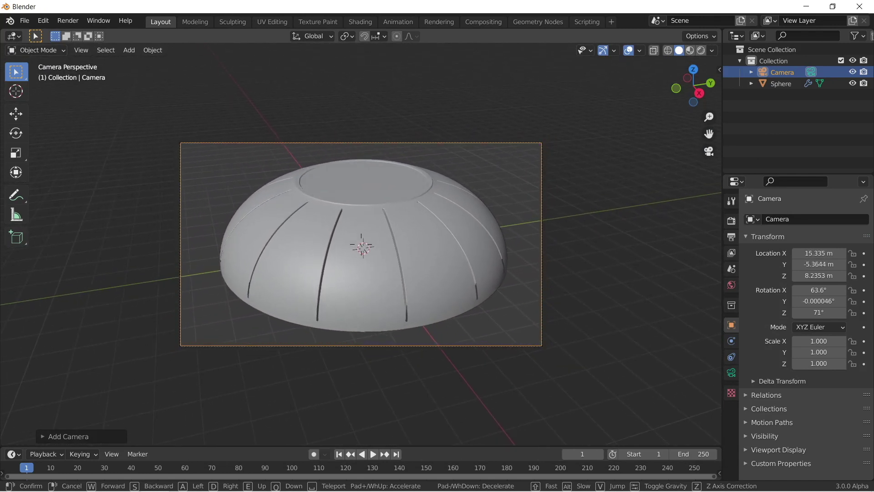
click(363, 249)
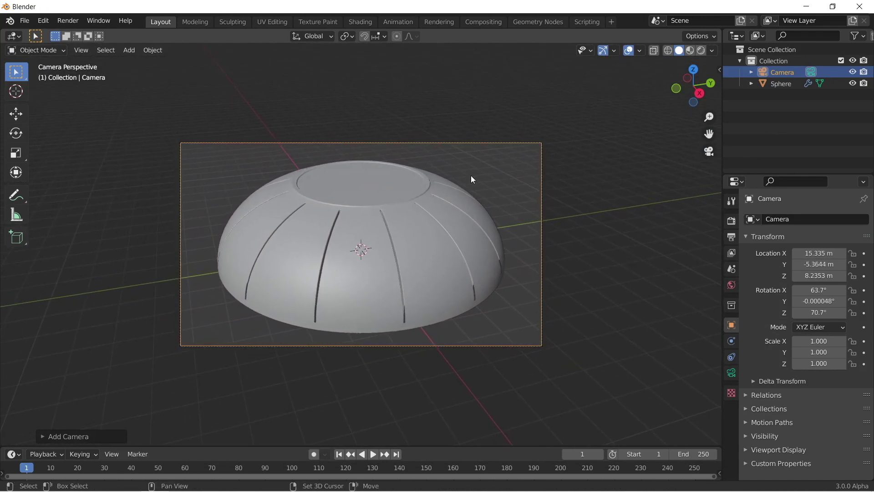
Step: Add a plane, scale it up into a large ground, and rotate it slightly about Z
key(shift+a)
mouse_move(447, 41)
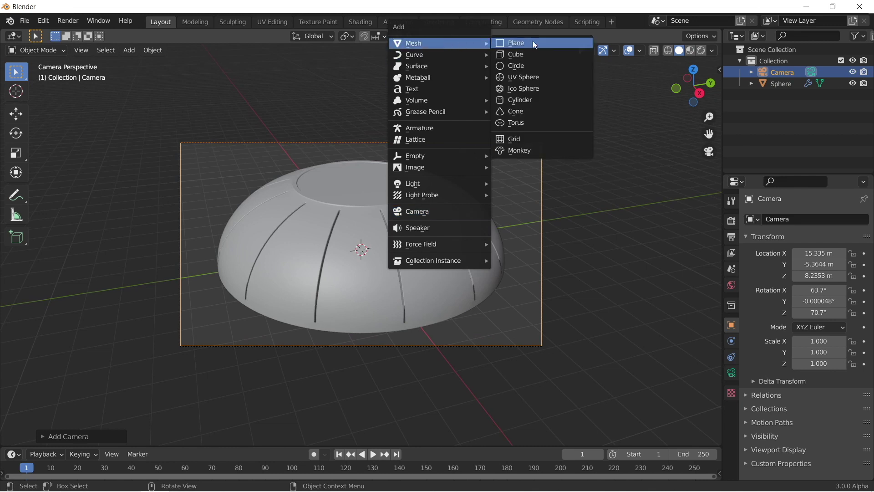
click(536, 41)
key(s)
click(2, 339)
scroll(414, 289, down, 3)
scroll(475, 223, down, 3)
middle_drag(475, 223, 480, 248)
scroll(481, 249, down, 2)
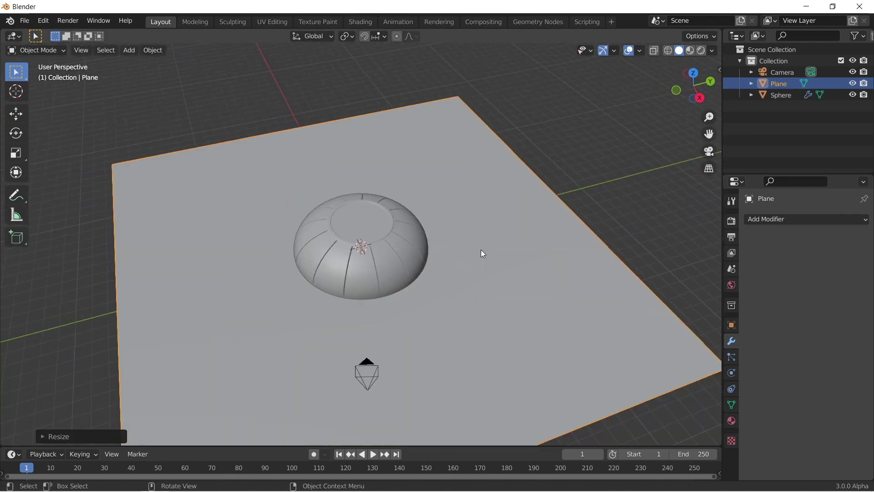
scroll(481, 250, down, 1)
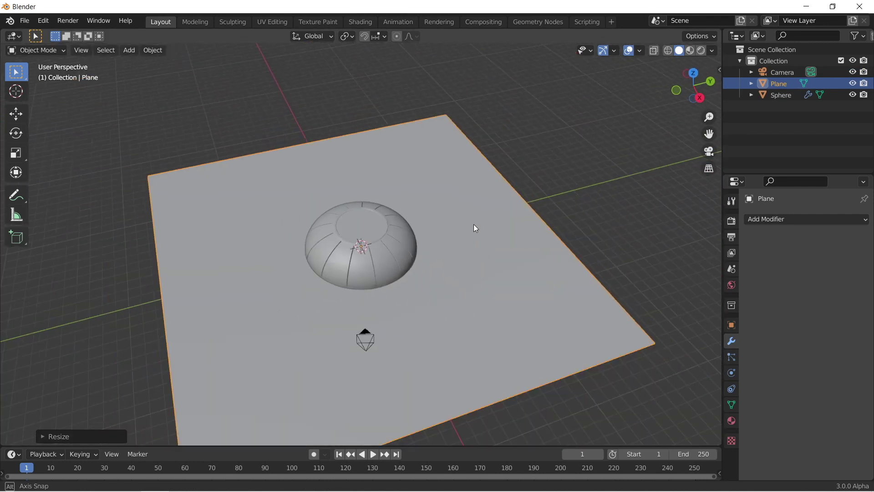
key(r)
key(z)
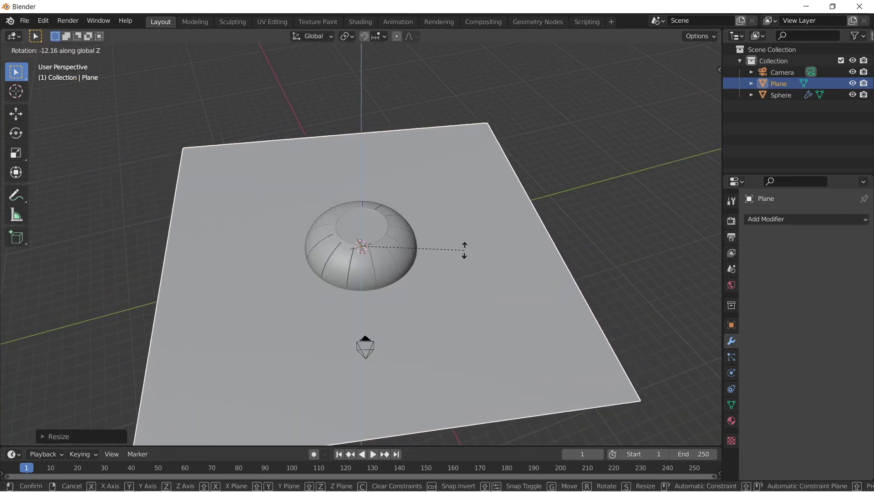
click(465, 254)
middle_drag(585, 248, 477, 229)
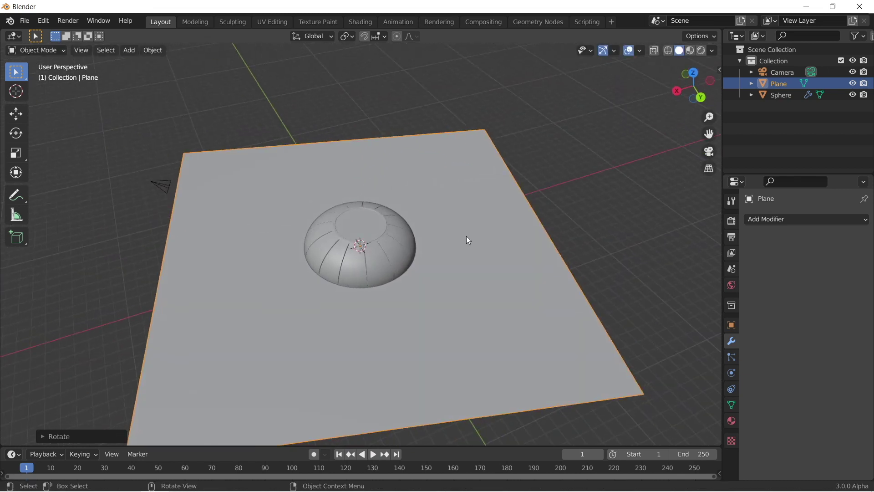
Step: Extrude the plane's right edge straight up along Z into a tall backdrop wall
key(Tab)
scroll(480, 224, down, 2)
scroll(496, 224, up, 1)
click(500, 224)
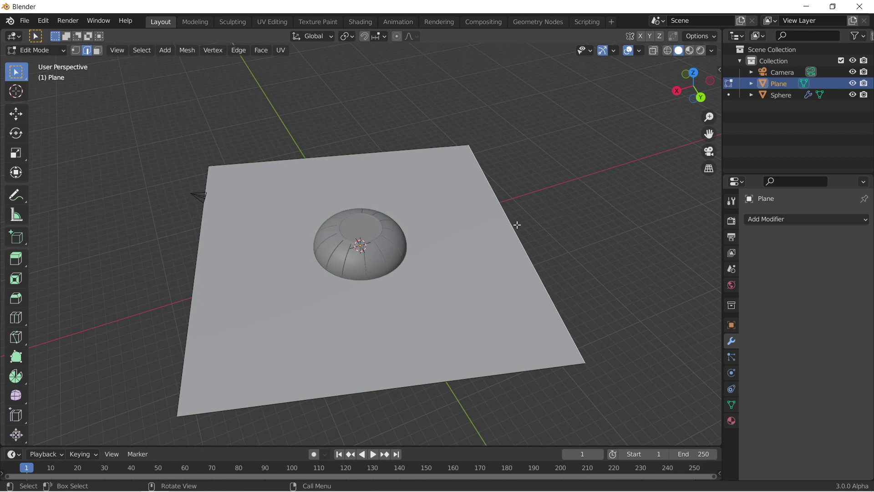
click(518, 224)
key(e)
key(z)
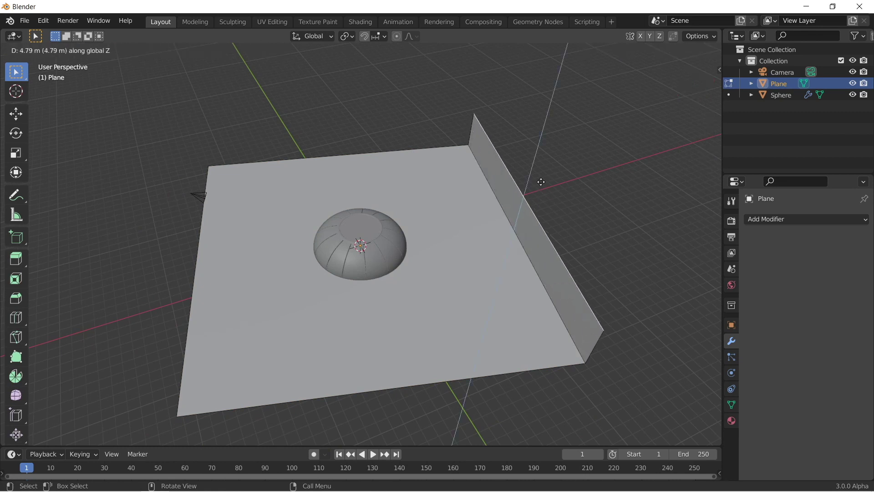
click(610, 391)
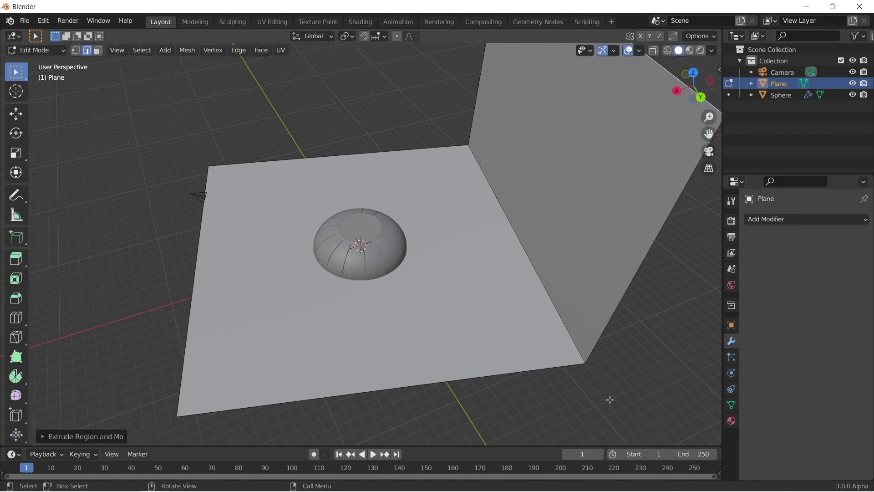
Step: Bevel the floor-to-wall fold into a rounded sweep and shade the plane smooth
click(487, 192)
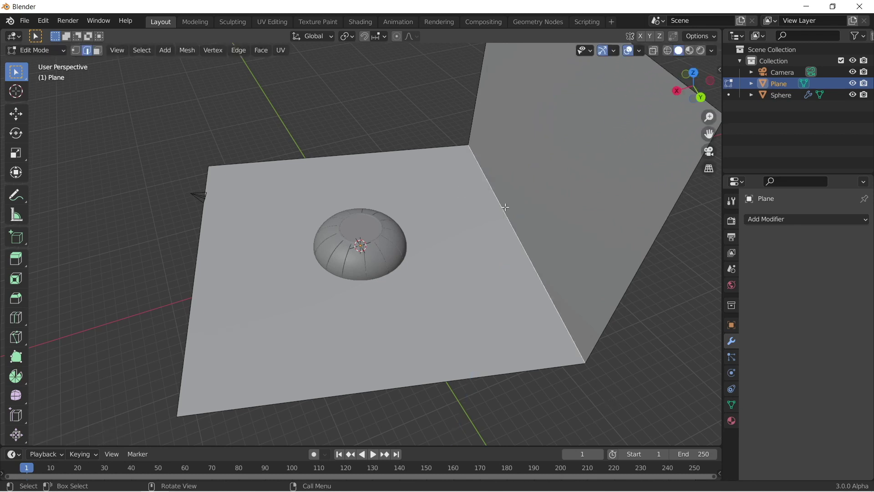
key(ctrl+b)
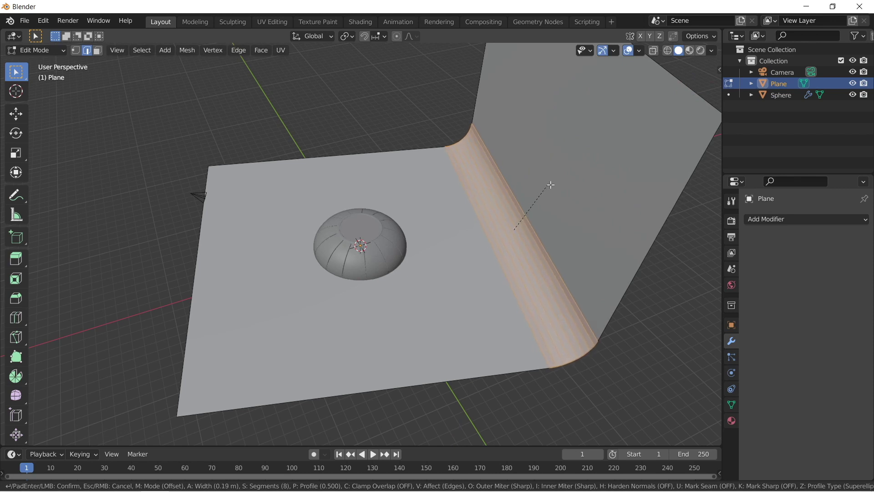
click(556, 184)
key(Tab)
right_click(533, 187)
click(533, 187)
scroll(499, 223, down, 3)
mouse_move(499, 223)
middle_down()
mouse_move(532, 183)
mouse_move(493, 209)
middle_up()
Step: Look through the camera in Rendered shading, then switch to Material Preview and orbit out
key(KP_0)
scroll(451, 226, up, 8)
scroll(452, 226, down, 1)
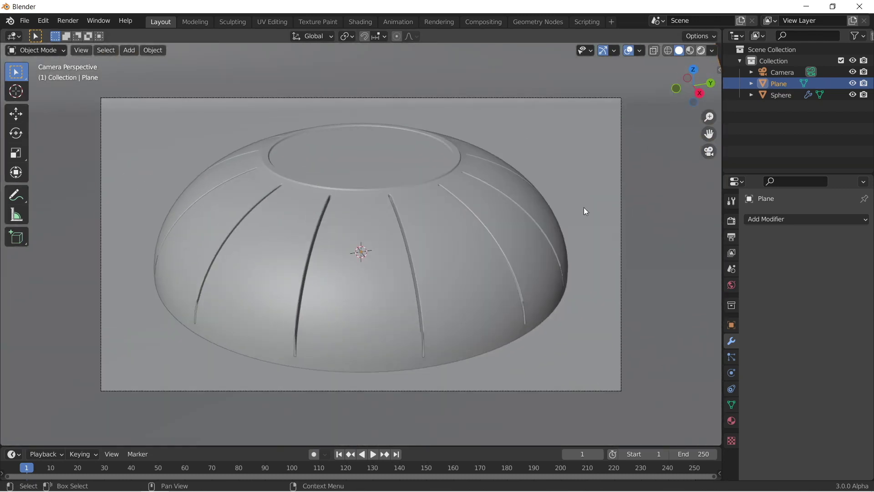
key(z)
key(8)
key(z)
key(2)
middle_drag(525, 179, 511, 188)
scroll(512, 188, down, 2)
scroll(494, 190, up, 1)
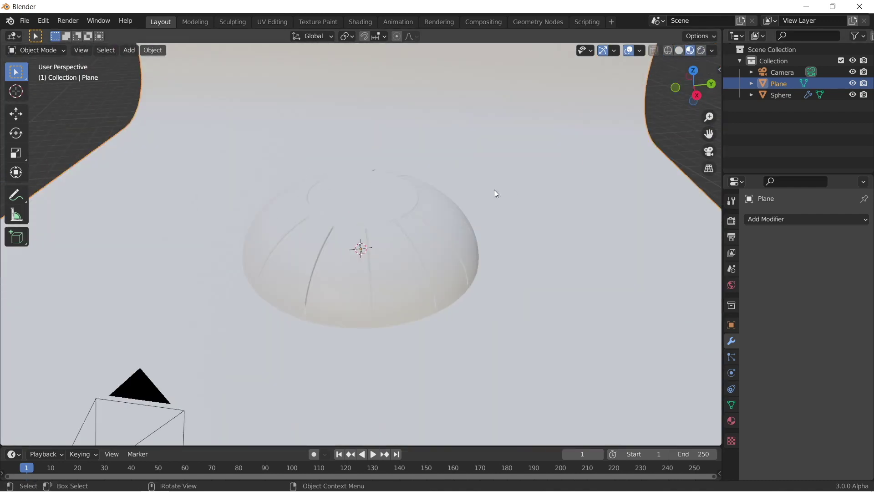
Step: Select the sphere and, in the Shading workspace, give it a new material named Outer
click(388, 211)
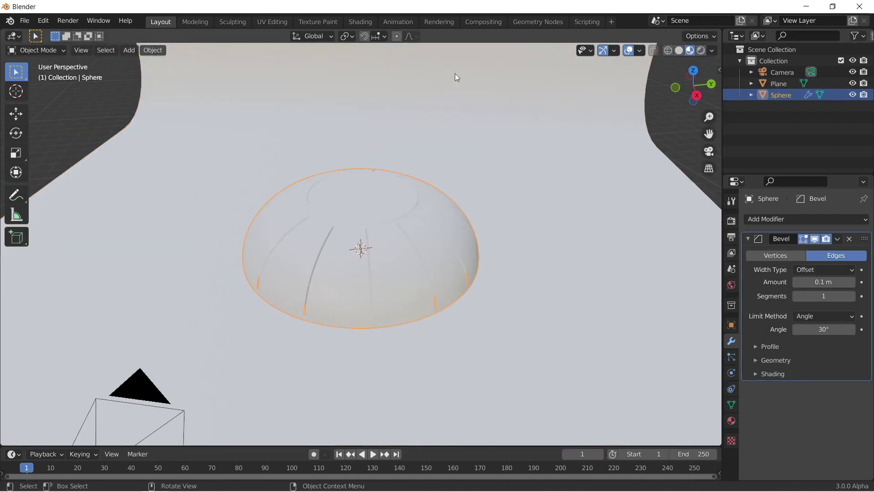
click(360, 22)
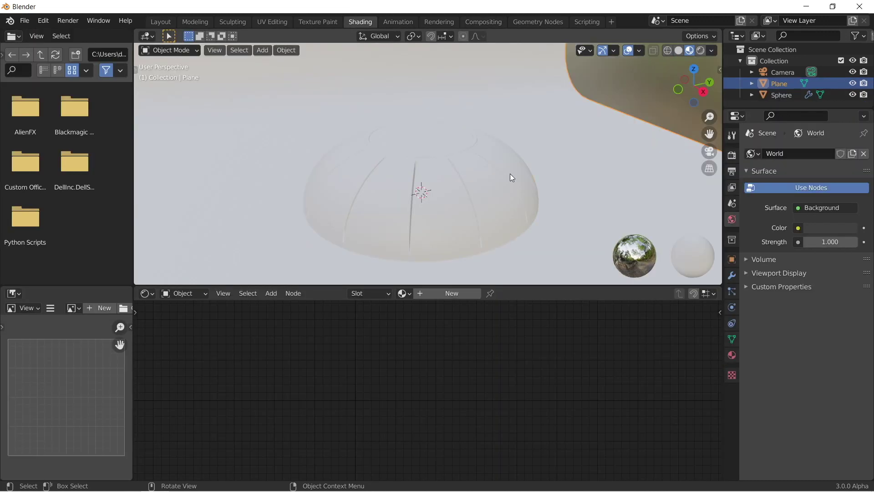
click(732, 355)
click(804, 201)
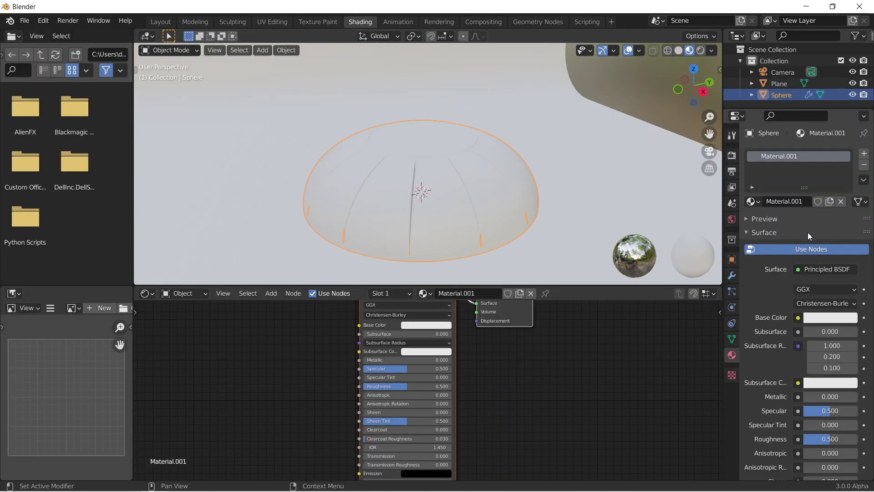
text(Outer)
key(Return)
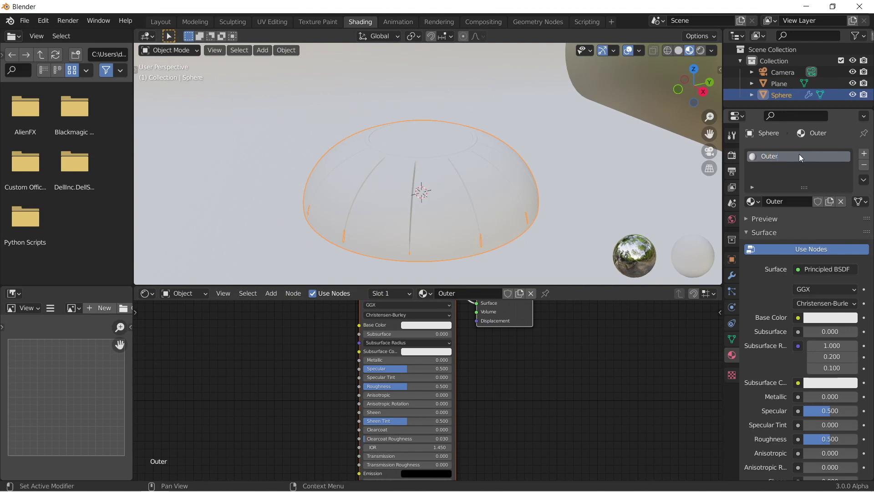
Step: Add a second material slot holding a new material named Inner
click(864, 154)
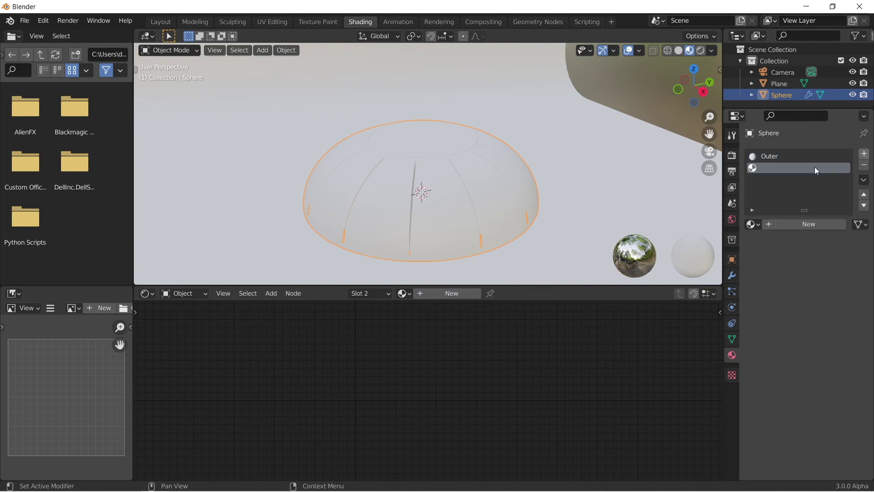
click(792, 223)
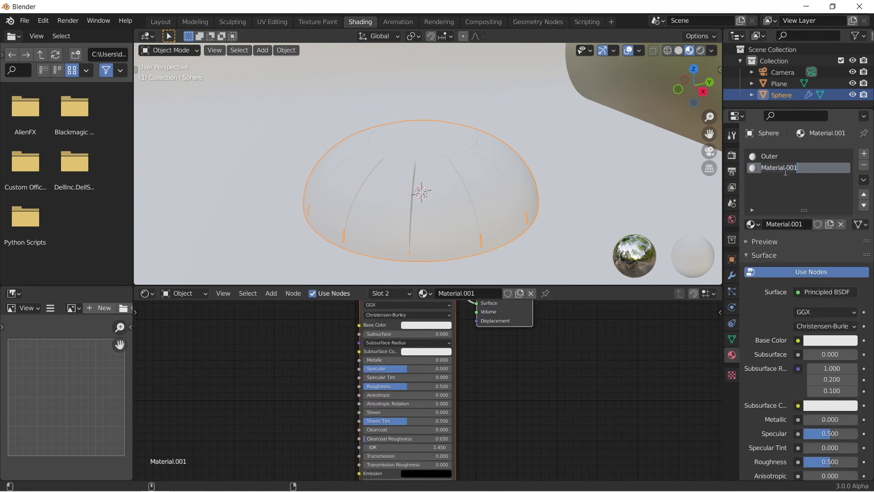
text(Inner)
key(Return)
middle_drag(528, 196, 464, 175)
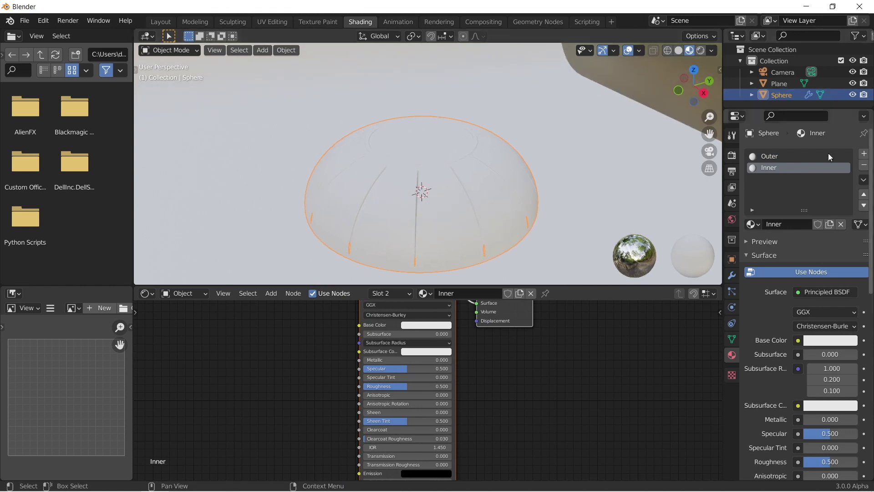
click(775, 156)
Step: In Edit Mode, select the sphere's top pole vertex and grow the selection to its surrounding ring
key(Tab)
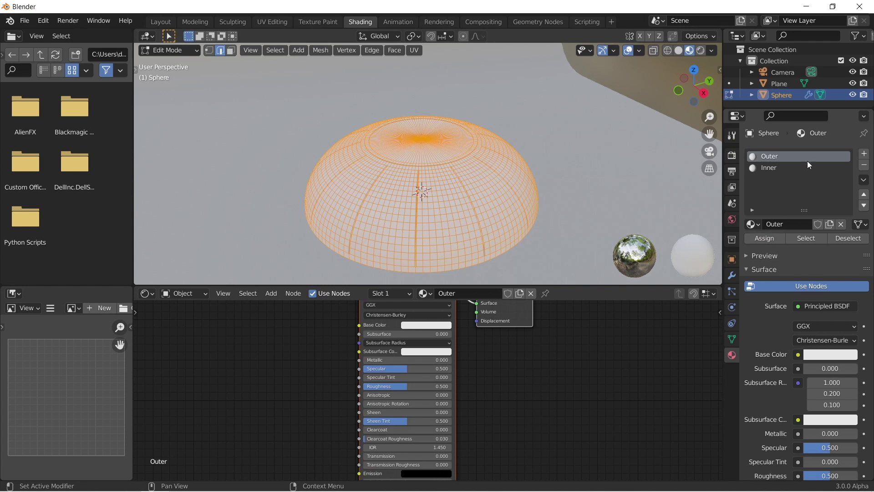
middle_drag(519, 160, 514, 189)
scroll(513, 190, up, 4)
click(209, 50)
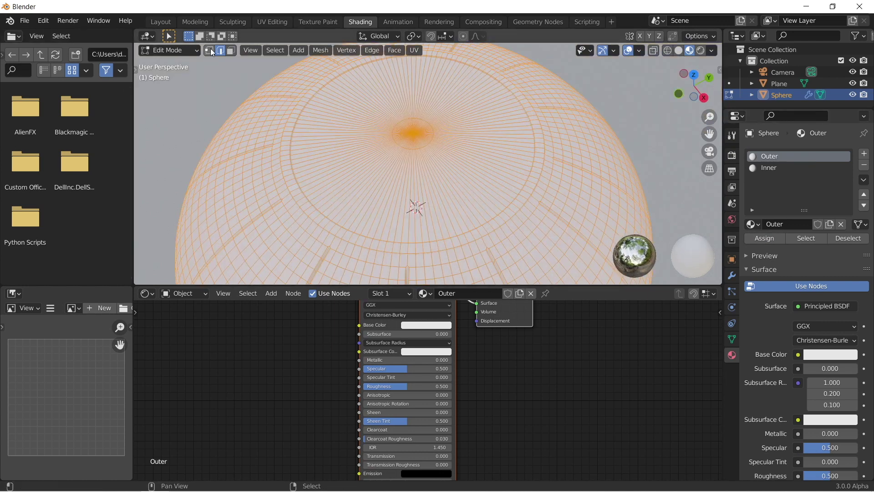
click(414, 129)
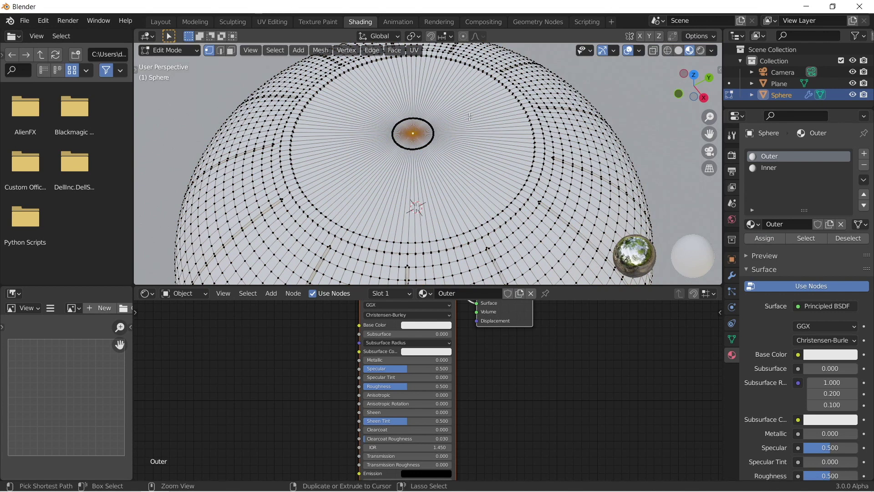
key(ctrl+KP_Add)
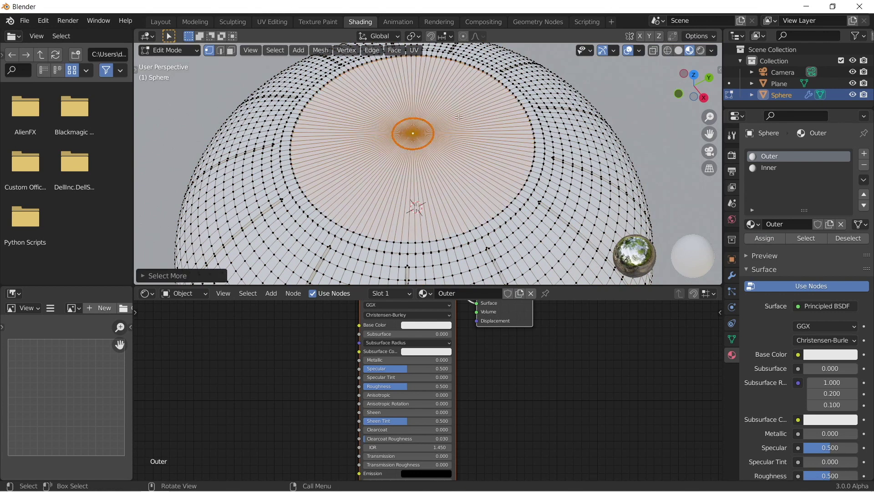
middle_drag(359, 235, 349, 113)
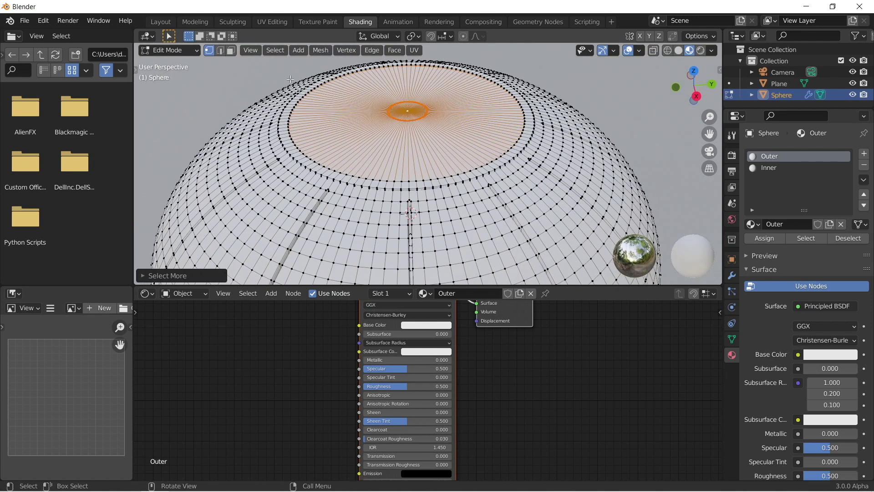
Step: Assign the Inner material to the selected pole faces and return to Object Mode
click(232, 52)
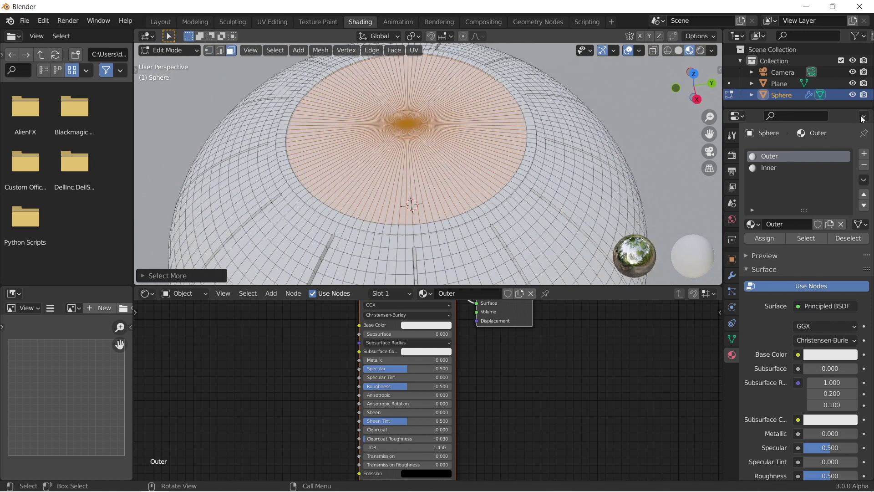
click(780, 166)
click(772, 238)
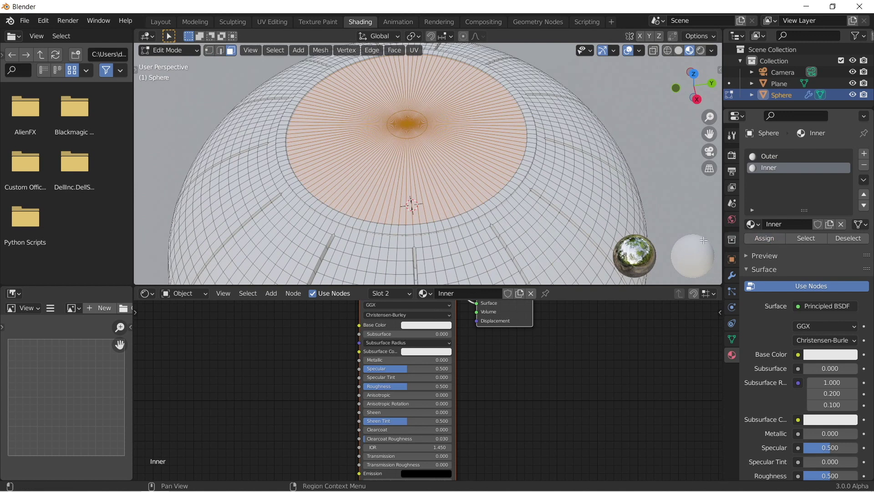
middle_drag(359, 232, 354, 192)
key(Tab)
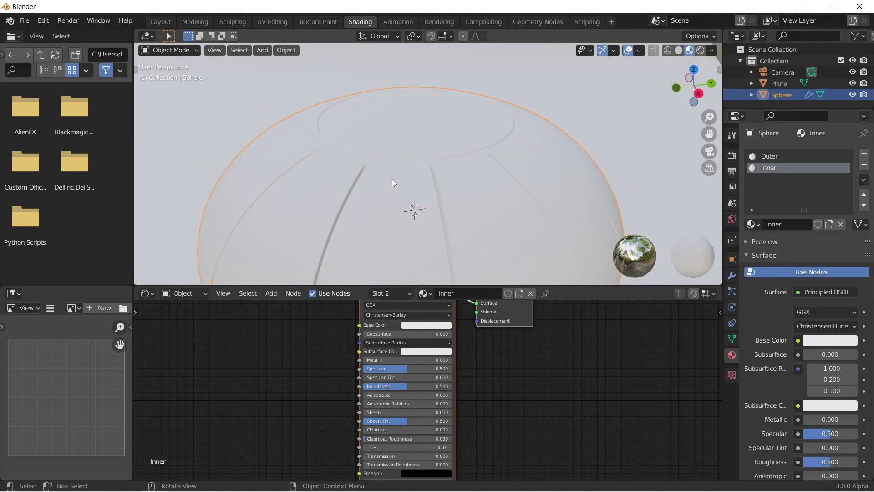
Step: Reselect the sphere and open its Outer material in a widened node editor
click(416, 175)
click(408, 170)
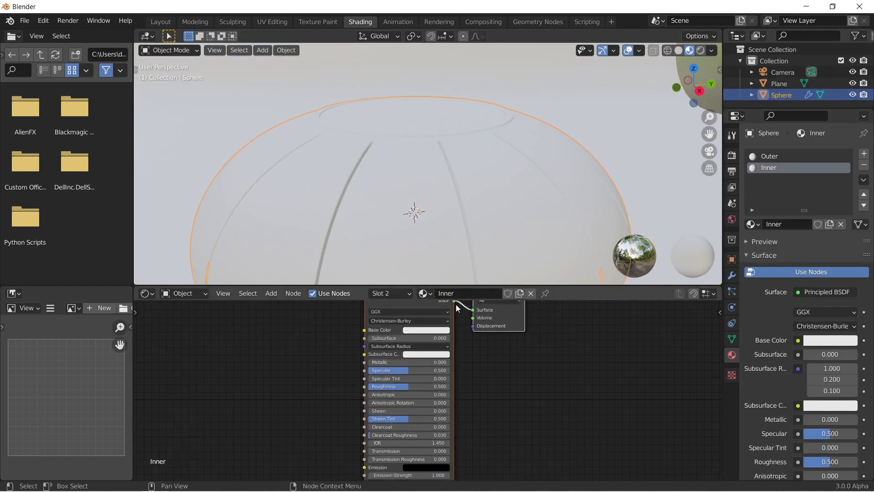
click(774, 156)
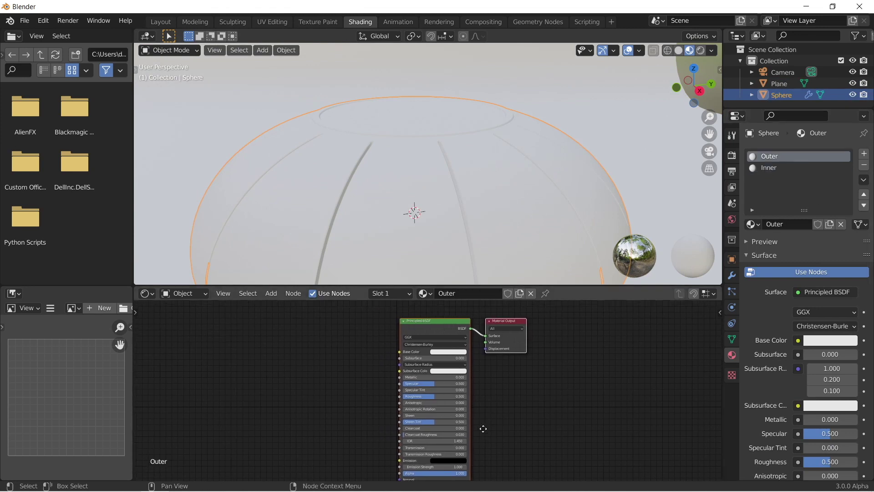
scroll(468, 411, up, 2)
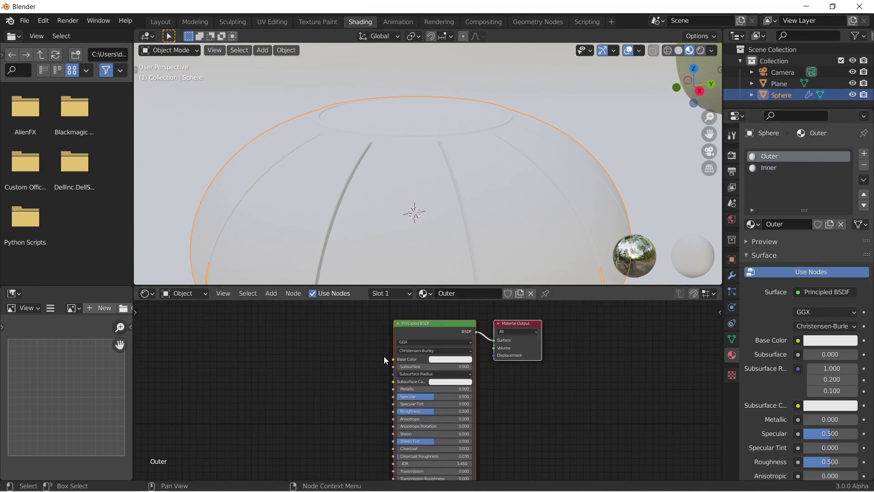
scroll(384, 356, up, 3)
drag(134, 363, 17, 363)
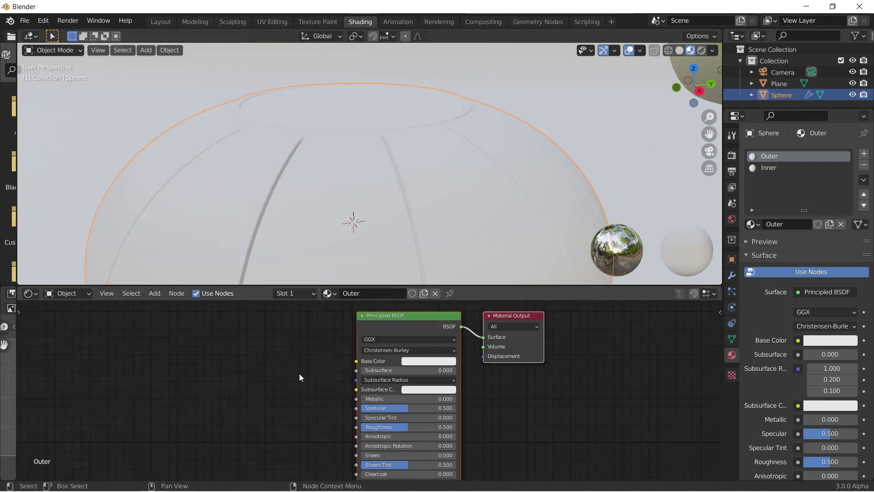
Step: Add a Noise Texture and a ColorRamp, linking the noise Fac into the ramp's Fac
key(shift+a)
text(nois)
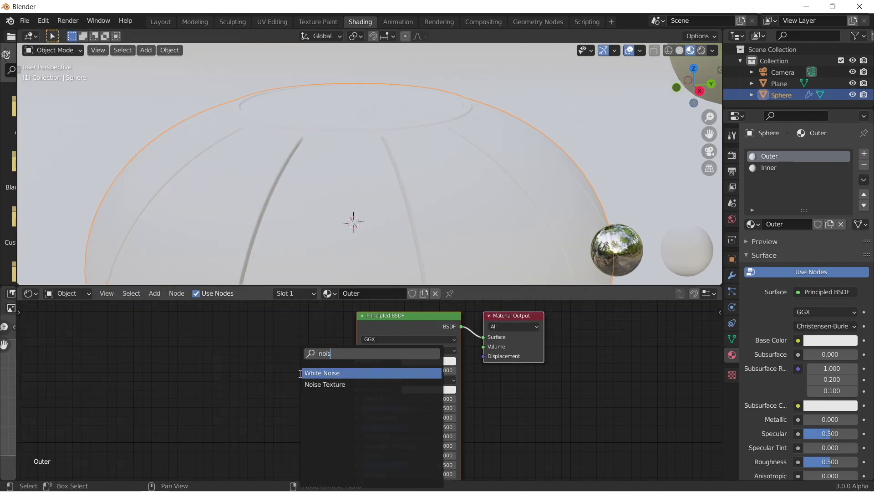
click(321, 385)
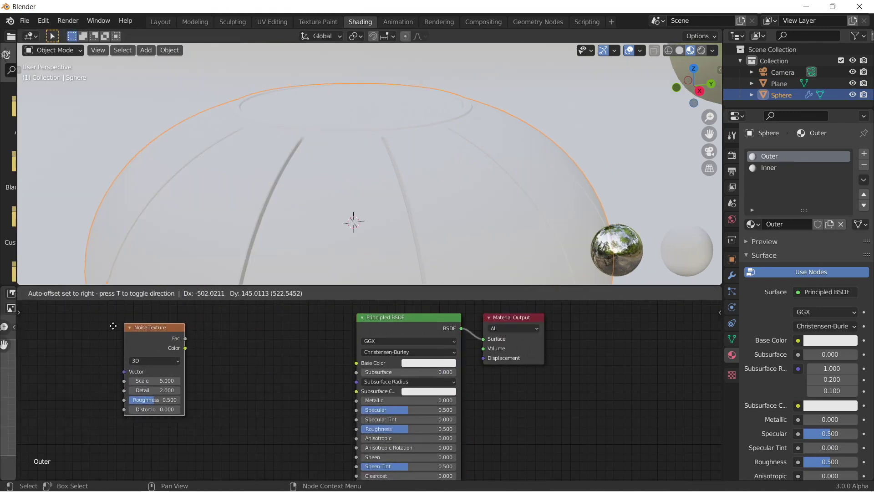
click(163, 326)
key(shift+a)
text(colorr)
key(Return)
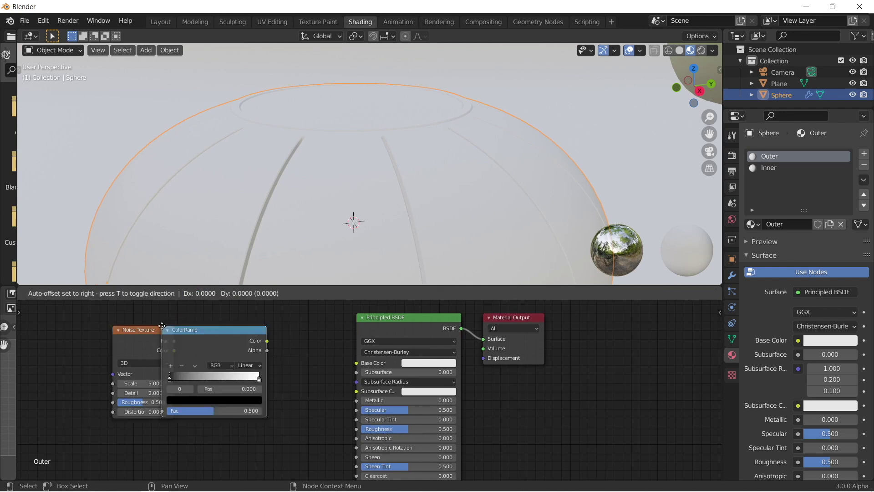
click(155, 328)
drag(174, 341, 190, 373)
drag(203, 412, 208, 414)
Step: Move the Principled BSDF and Material Output nodes right to make room
drag(313, 344, 330, 354)
scroll(334, 390, down, 3)
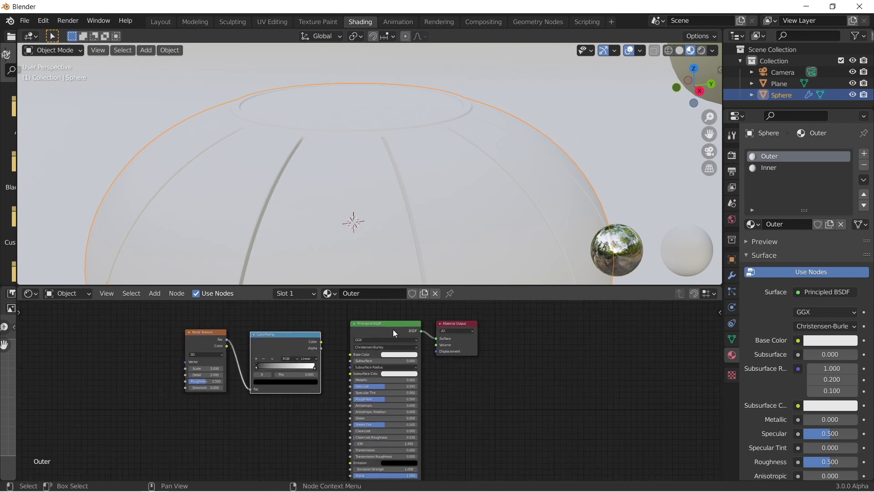
click(394, 333)
shift+click(453, 326)
key(g)
click(550, 332)
Step: Add a Bump node fed by ColorRamp Color, outputting into the Principled BSDF Normal
key(shift+a)
text(s)
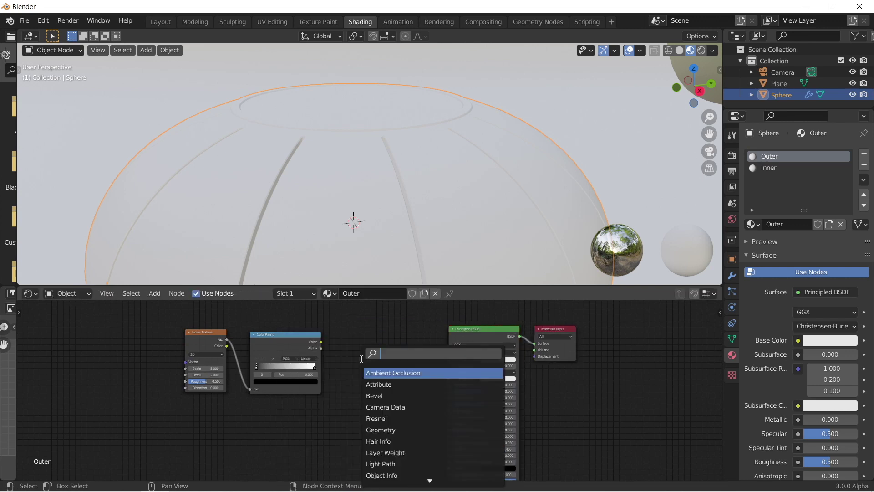
text(bum)
key(Return)
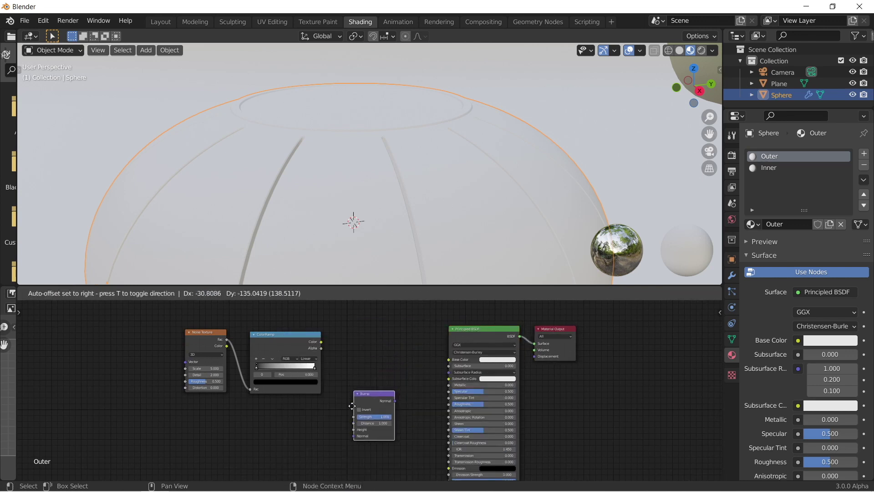
click(371, 424)
drag(321, 342, 371, 439)
scroll(406, 438, up, 3)
middle_drag(425, 443, 384, 347)
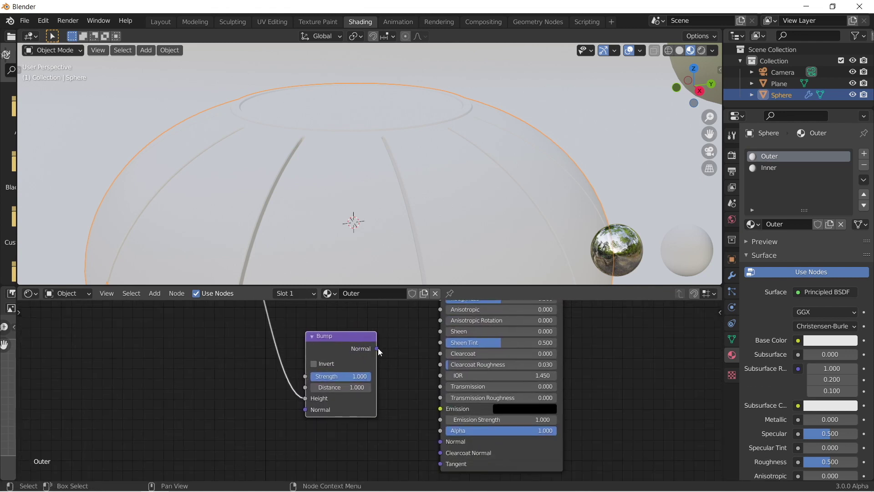
drag(378, 349, 444, 437)
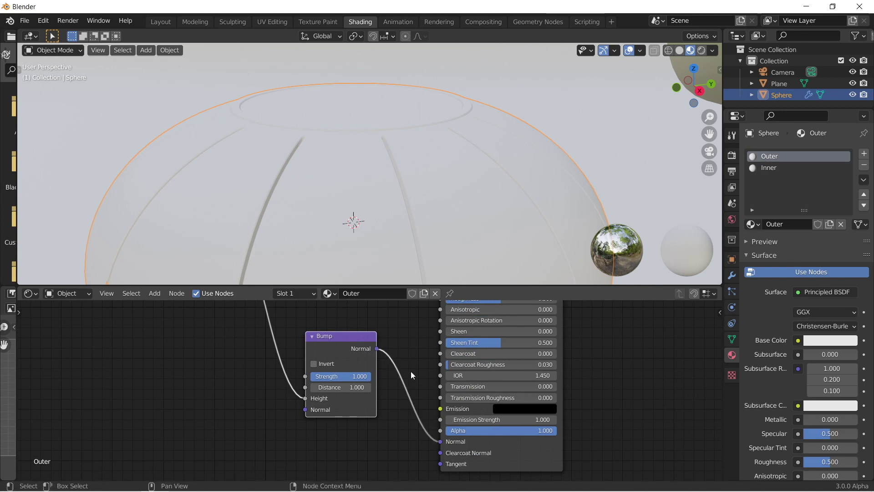
scroll(387, 413, down, 3)
scroll(387, 413, down, 2)
mouse_move(398, 390)
middle_down()
mouse_move(611, 410)
mouse_move(601, 419)
middle_up()
scroll(384, 414, up, 1)
Step: Add Texture Coordinate and Mapping nodes to the noise, using Object coordinates
click(376, 360)
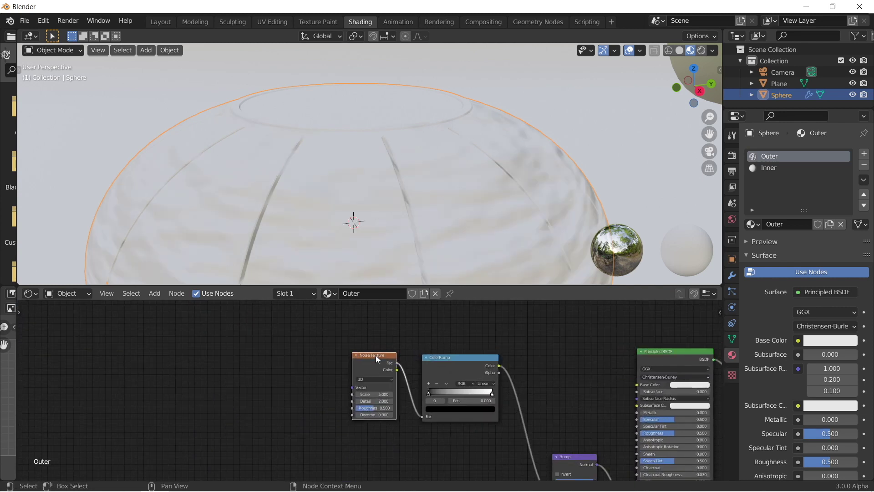
key(ctrl+t)
scroll(286, 376, up, 1)
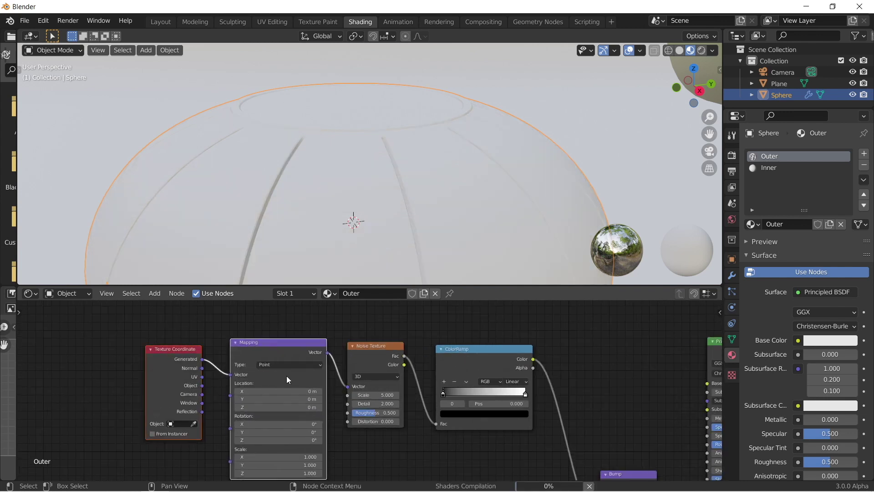
middle_drag(286, 376, 337, 368)
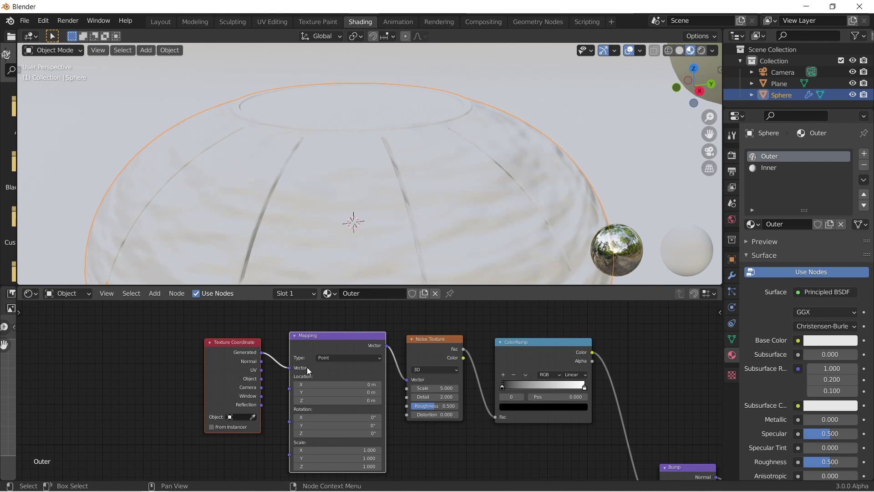
drag(262, 381, 289, 367)
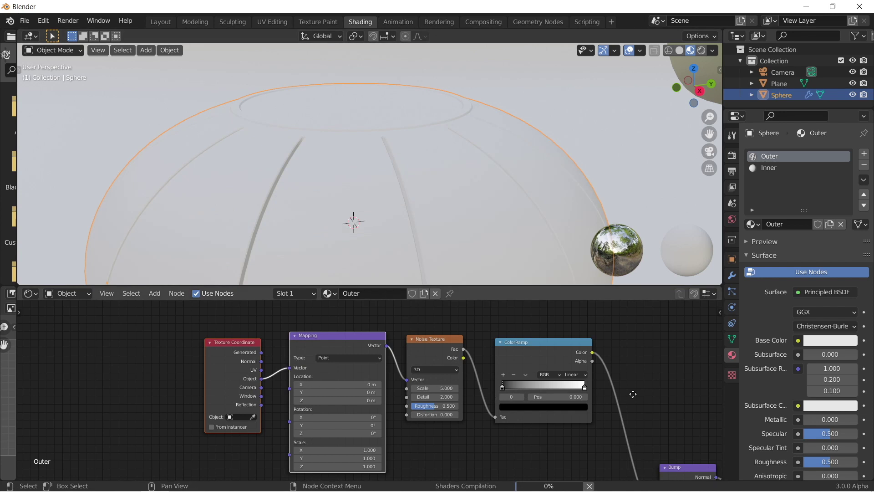
Step: Make the Outer material light blue with Metallic 0.913
middle_drag(633, 394, 470, 393)
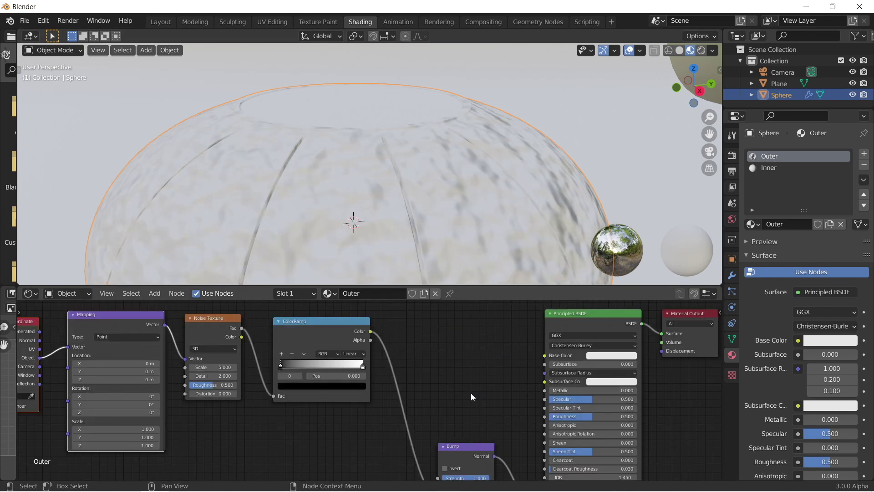
click(597, 356)
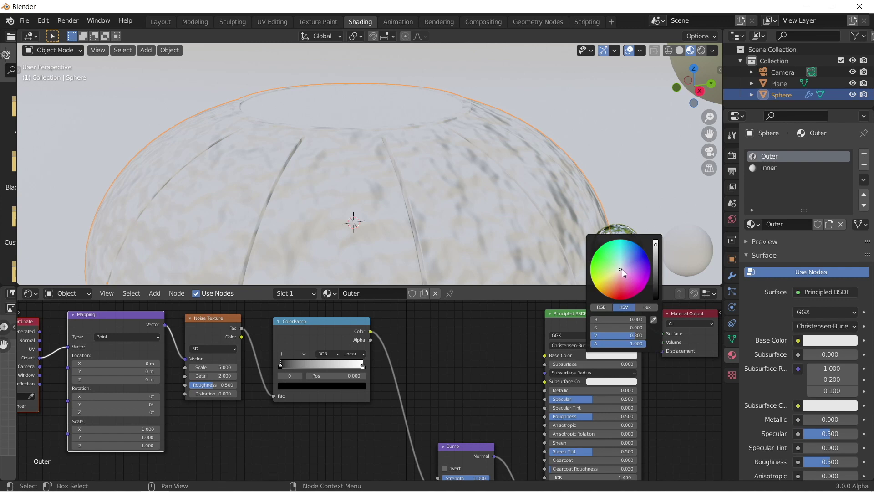
drag(620, 269, 629, 255)
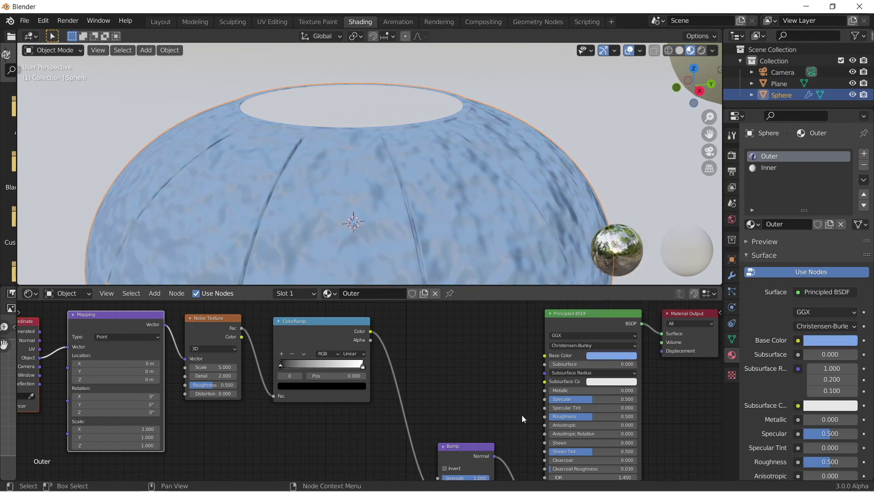
drag(583, 391, 658, 390)
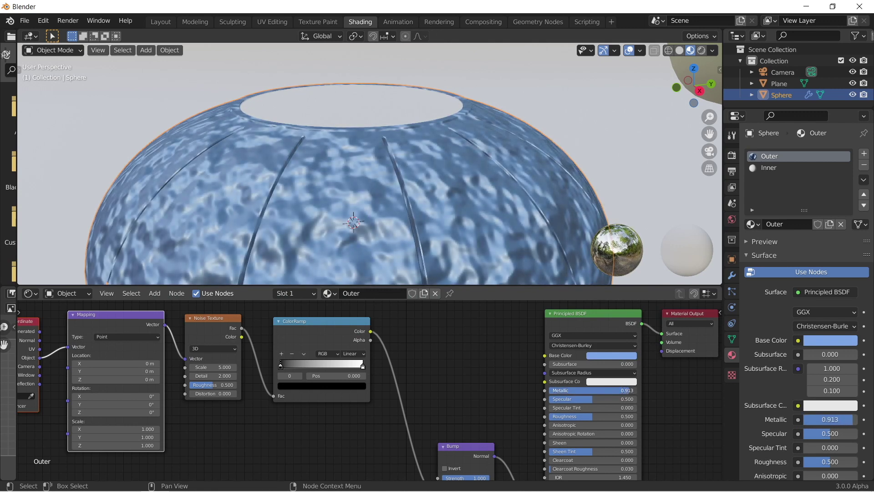
middle_drag(668, 448, 646, 421)
middle_drag(378, 422, 589, 460)
Step: Raise the Noise Texture Scale to 309.1 for a finer bump
drag(407, 381, 499, 381)
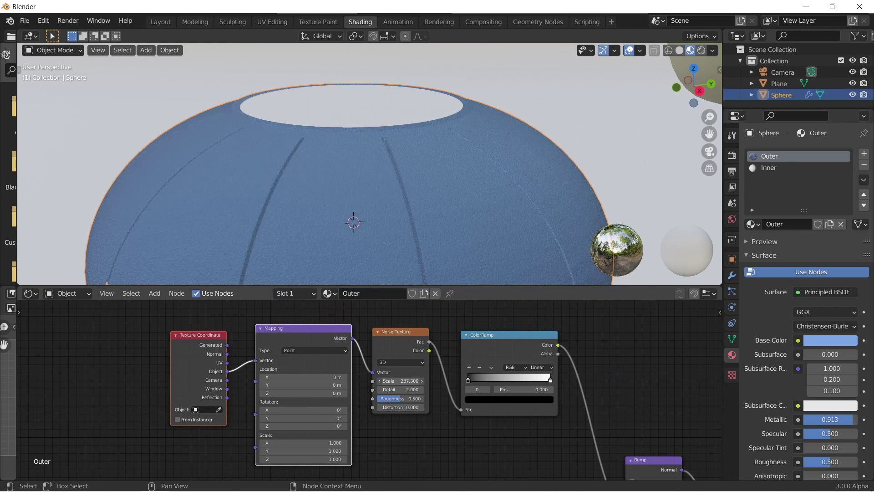
scroll(406, 184, up, 5)
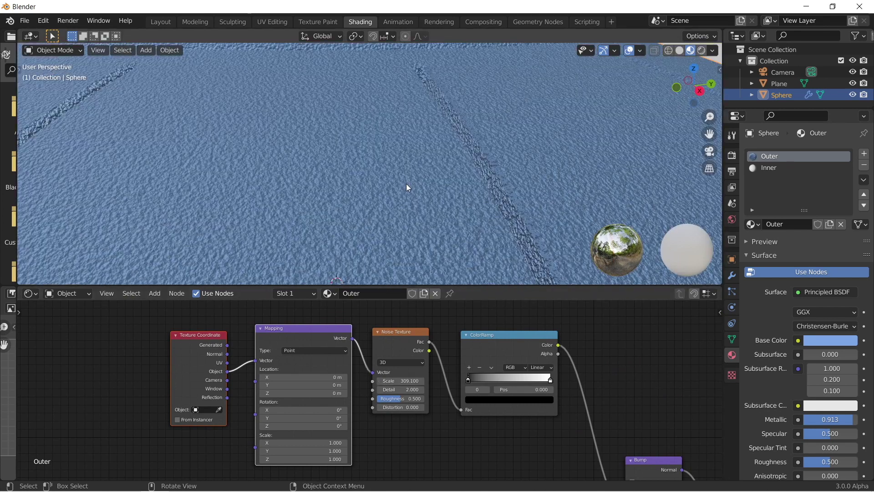
scroll(406, 184, down, 4)
middle_drag(406, 184, 402, 210)
scroll(361, 209, up, 8)
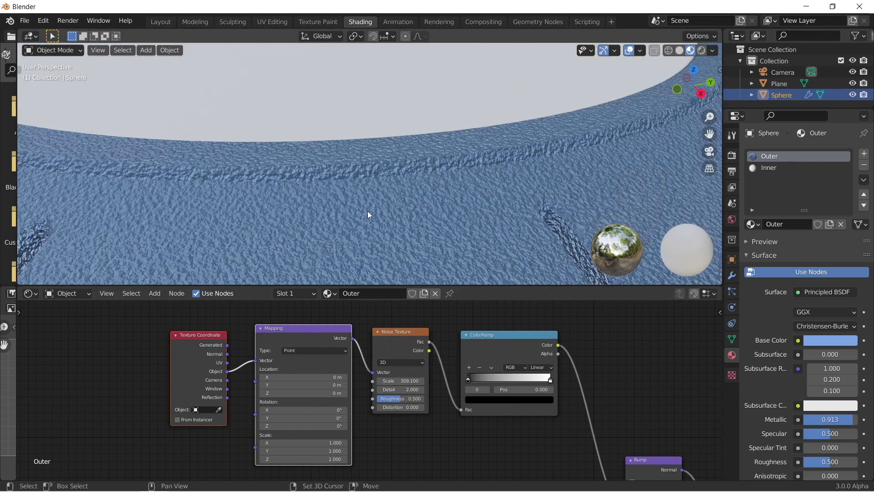
scroll(290, 210, down, 6)
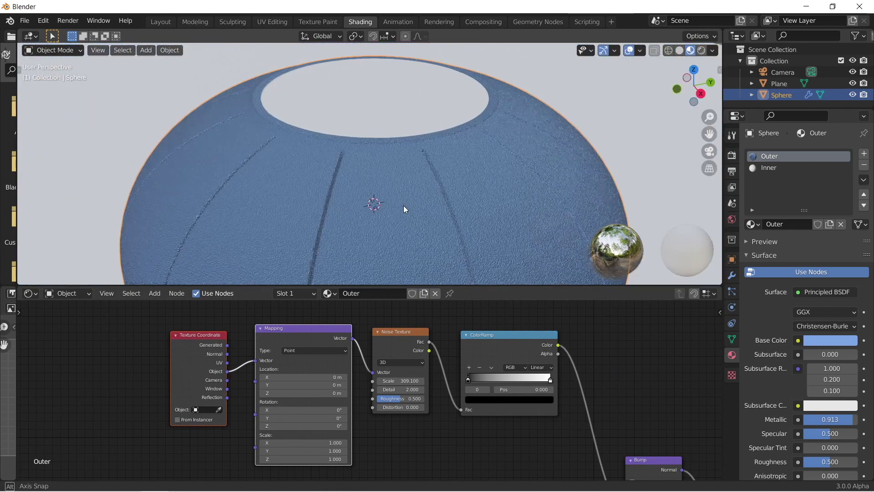
middle_drag(451, 405, 294, 313)
scroll(387, 382, up, 3)
Step: Lower the Bump Strength to 0.1
drag(547, 403, 496, 401)
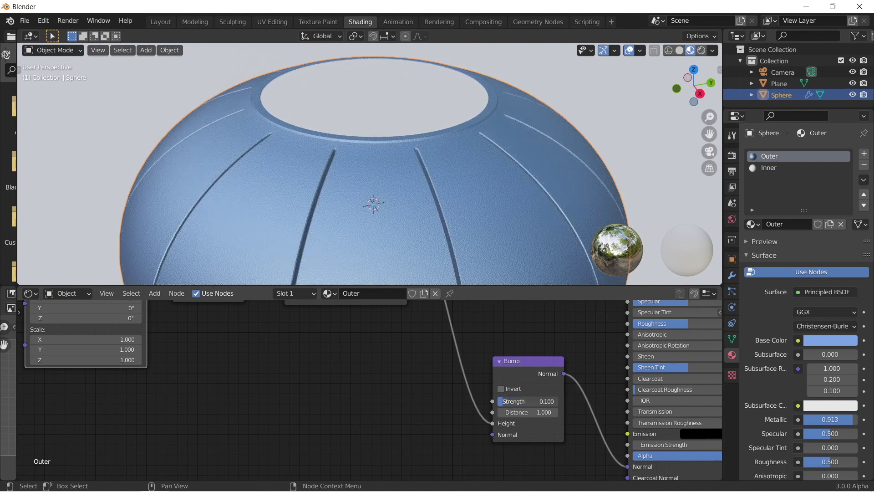
scroll(273, 155, up, 5)
scroll(299, 162, down, 5)
middle_drag(336, 165, 367, 184)
scroll(361, 198, up, 4)
scroll(362, 198, up, 3)
scroll(381, 222, down, 6)
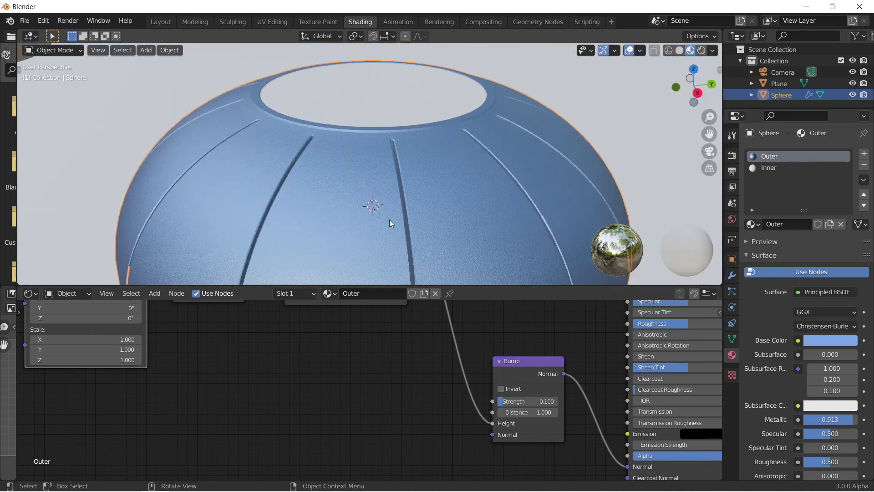
middle_drag(401, 380, 279, 466)
middle_drag(198, 353, 360, 395)
Step: Set noise Detail to 10.2 and move the ColorRamp black stop to 0.471
drag(240, 401, 272, 401)
scroll(425, 171, up, 5)
scroll(400, 186, up, 1)
scroll(400, 186, down, 1)
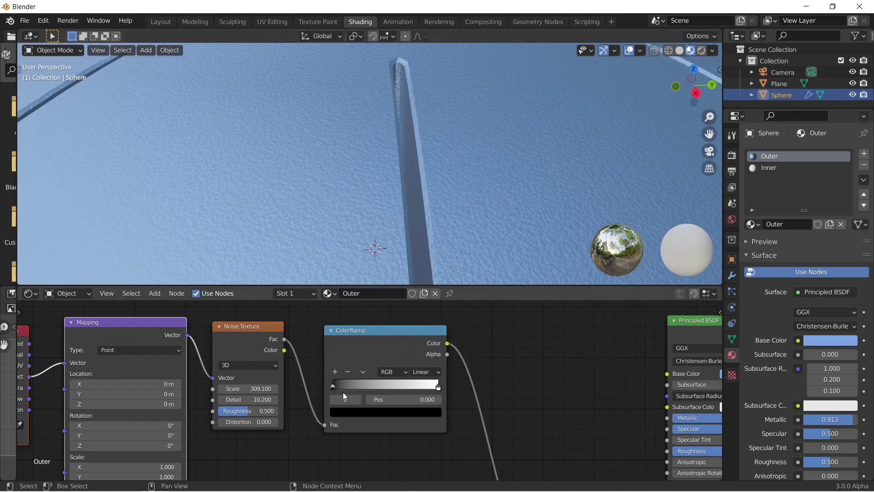
drag(335, 386, 387, 391)
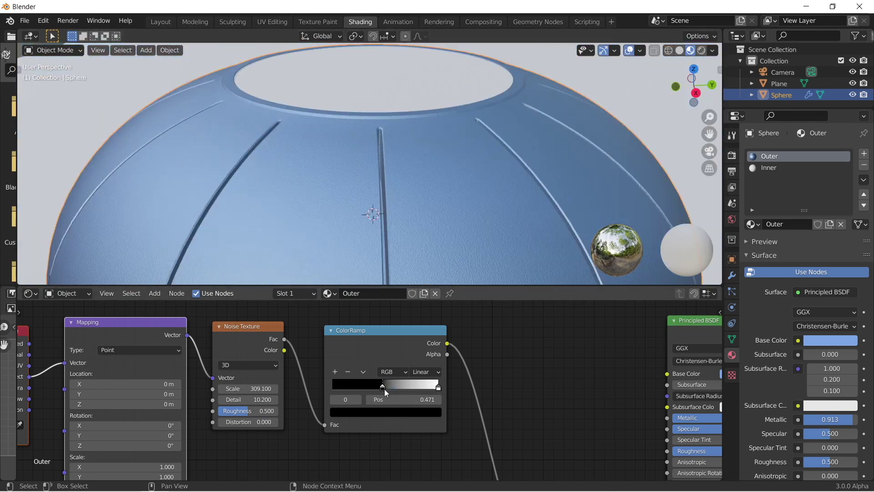
Step: Set the Principled BSDF Roughness to 0.456
middle_drag(523, 414, 278, 370)
drag(458, 408, 476, 408)
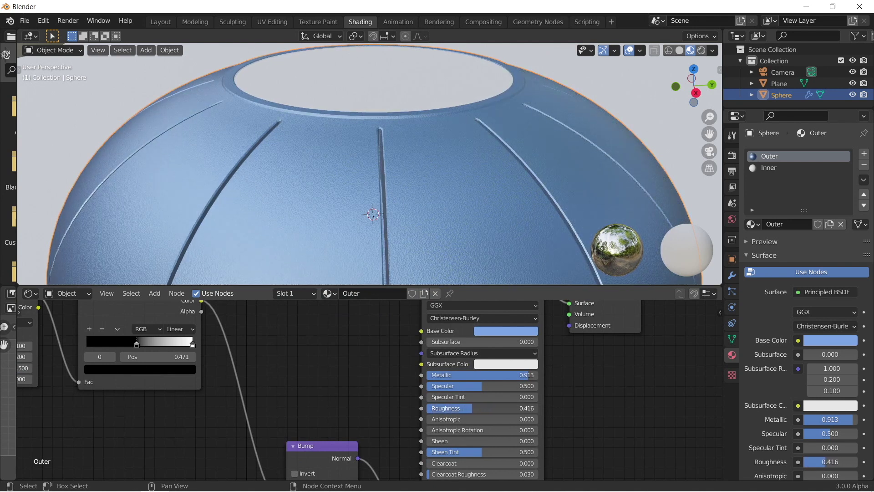
drag(476, 408, 473, 408)
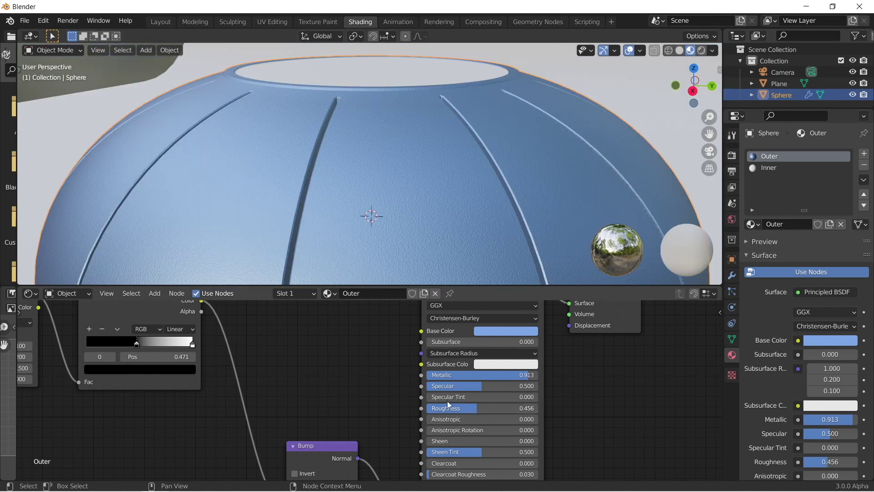
scroll(485, 400, down, 1)
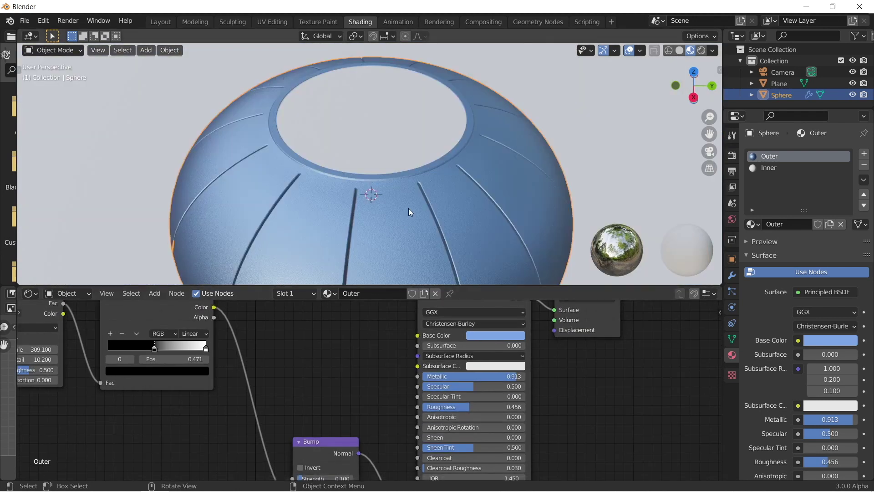
middle_drag(408, 208, 405, 189)
scroll(381, 380, down, 8)
Step: Box-select the texture and bump nodes for copying
middle_drag(381, 379, 504, 365)
middle_drag(234, 332, 220, 356)
drag(130, 330, 487, 473)
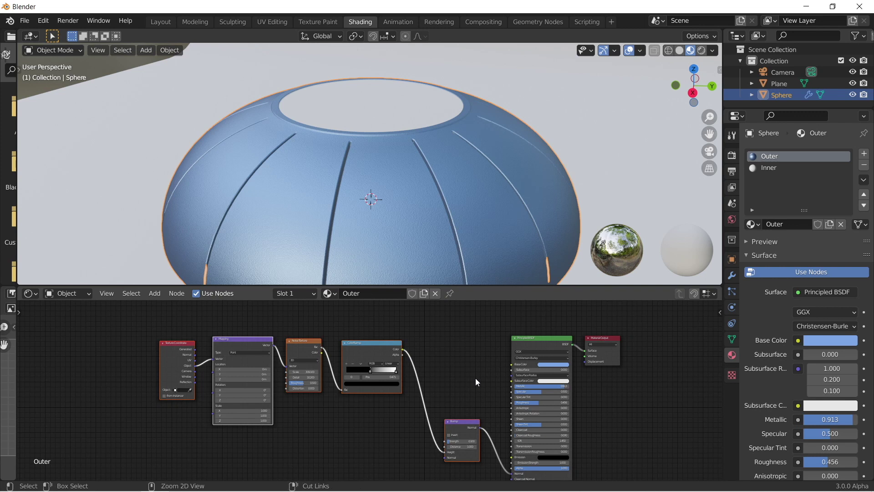
Step: Paste the noise and bump nodes into the Inner material and link Bump to BSDF Normal
click(770, 169)
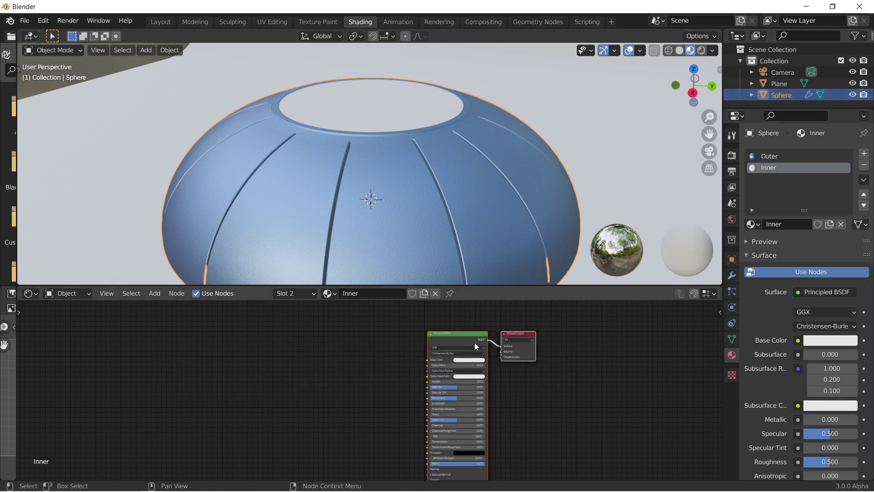
key(ctrl+v)
drag(385, 351, 299, 352)
scroll(371, 395, up, 2)
drag(377, 396, 412, 367)
middle_drag(471, 320, 468, 388)
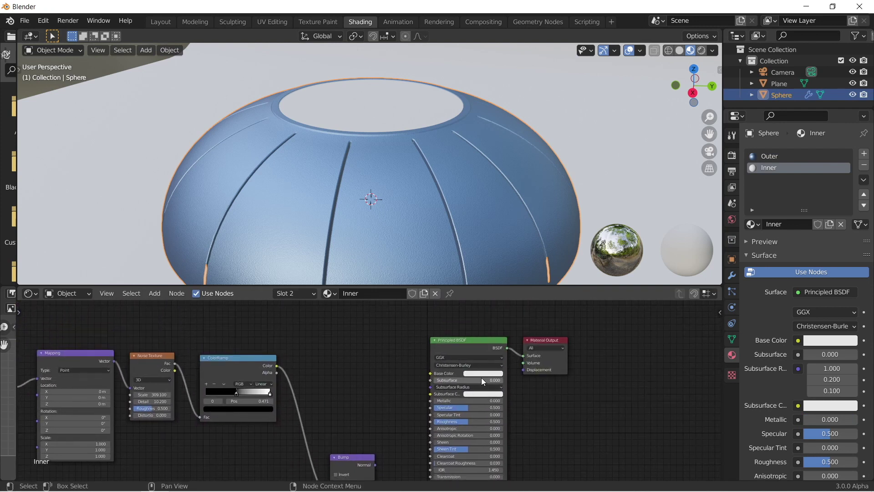
Step: Make the Inner material grey with Metallic 0.960 and Roughness 0.289
click(485, 373)
click(518, 295)
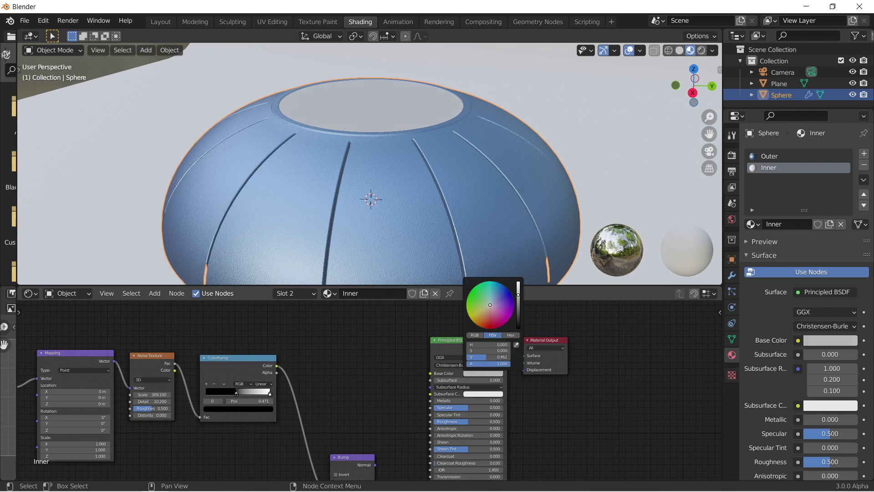
scroll(413, 174, up, 6)
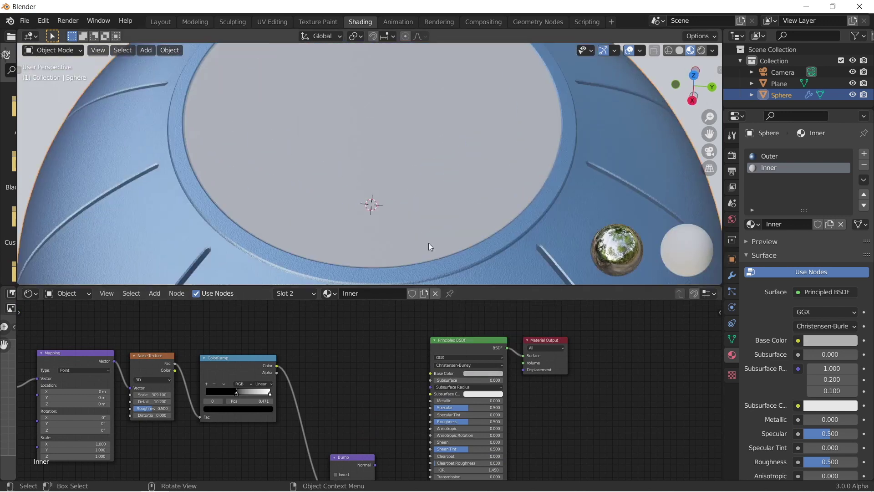
middle_drag(534, 409, 530, 393)
drag(455, 385, 492, 384)
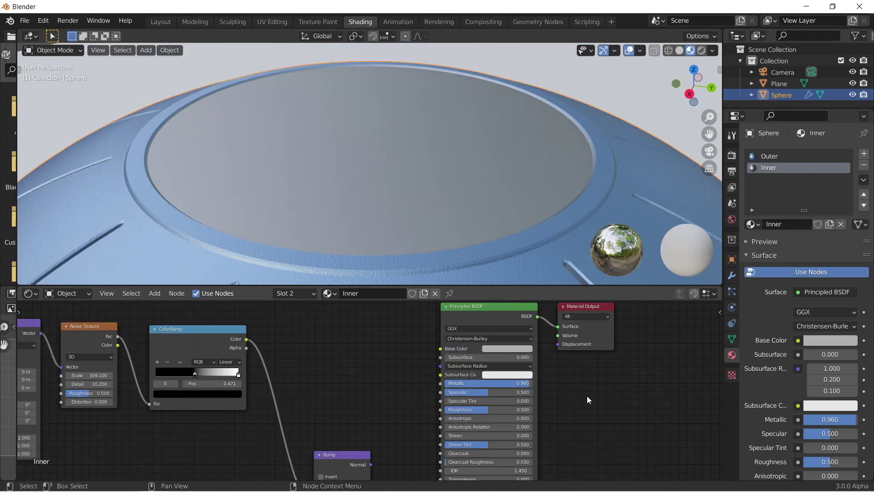
drag(493, 410, 475, 409)
middle_drag(432, 221, 404, 215)
middle_drag(298, 399, 395, 397)
scroll(395, 397, up, 2)
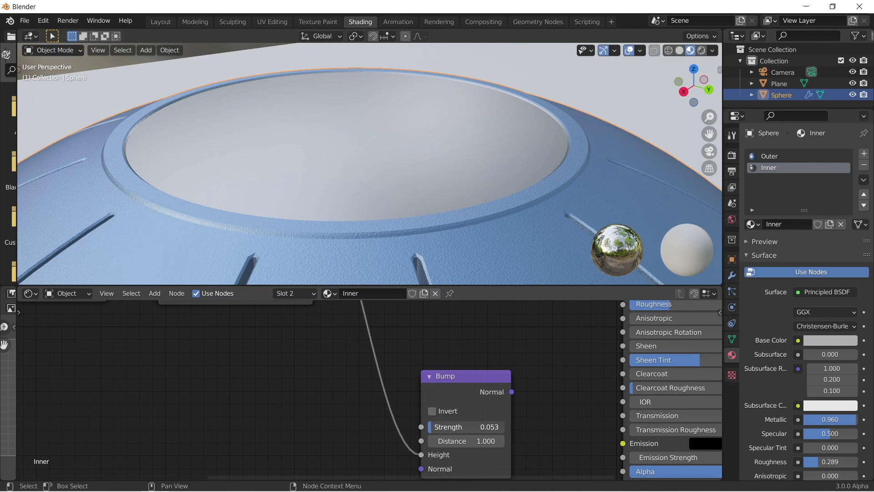
Step: Reset the Inner material's ColorRamp black stop to 0
scroll(318, 187, down, 4)
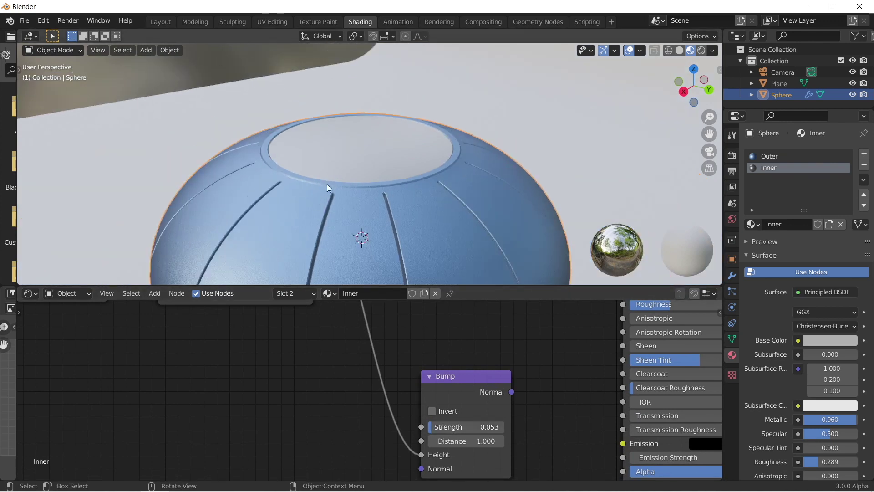
scroll(328, 183, up, 5)
mouse_move(356, 188)
middle_down()
mouse_move(356, 214)
mouse_move(354, 203)
middle_up()
middle_drag(270, 478, 519, 360)
middle_drag(380, 369, 380, 420)
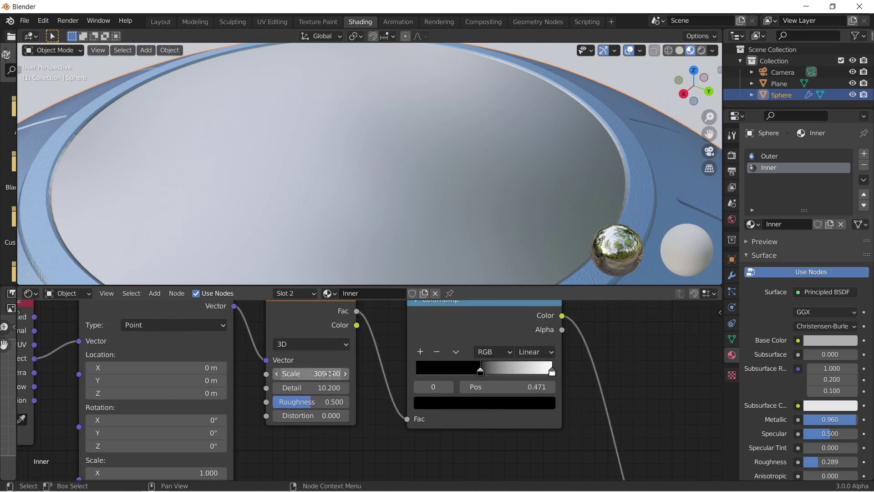
drag(480, 371, 373, 377)
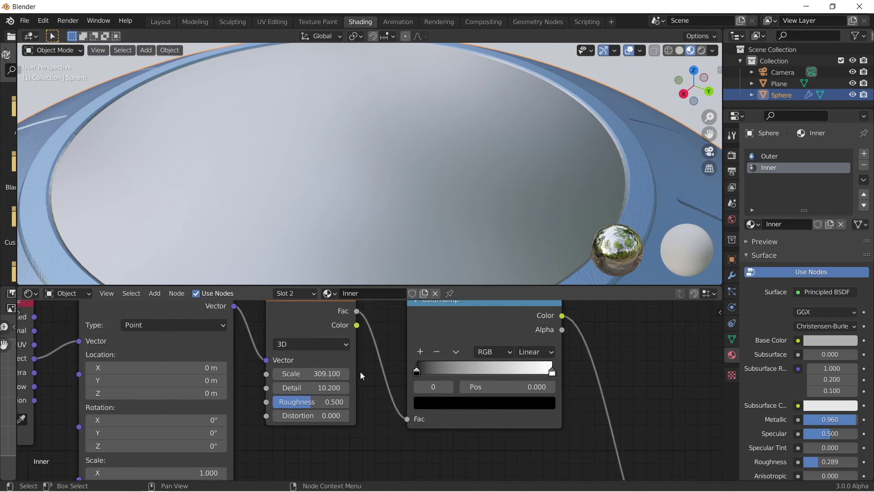
Step: Link Bump Normal into the Principled BSDF Normal with Bump Strength 0.040
middle_drag(406, 244, 404, 225)
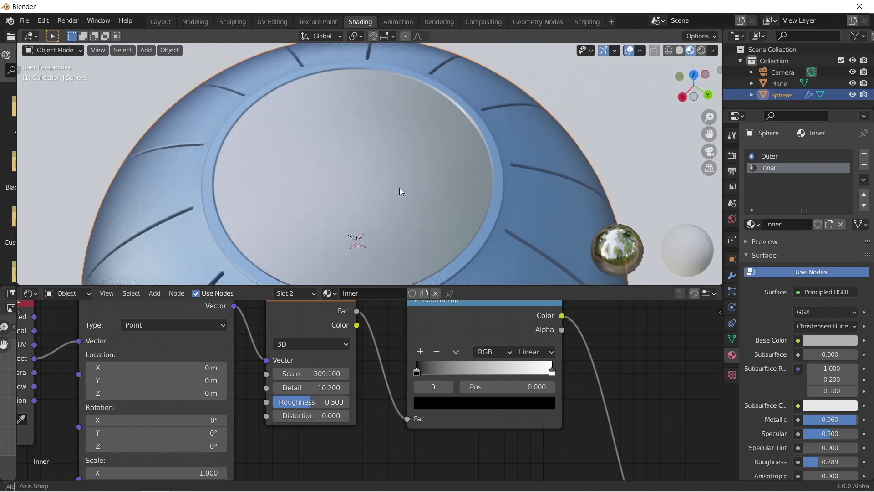
mouse_move(398, 186)
middle_down()
mouse_move(387, 159)
mouse_move(391, 178)
middle_up()
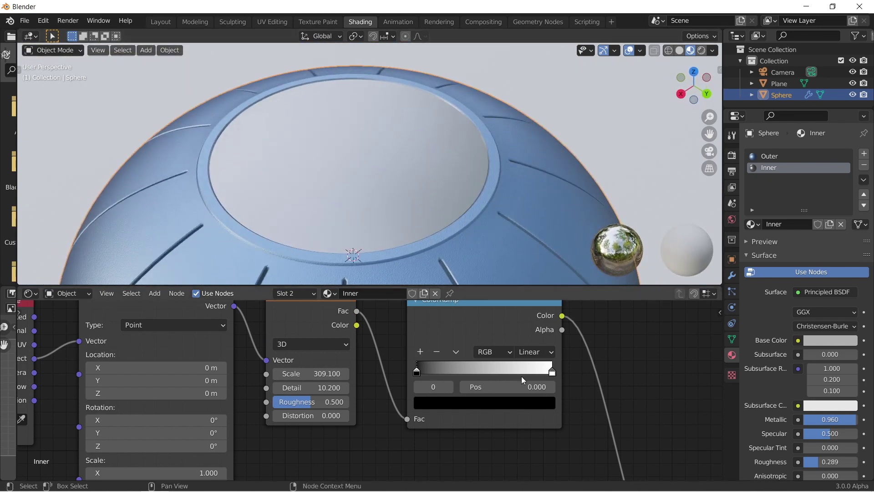
middle_drag(509, 379, 204, 392)
middle_drag(490, 413, 419, 408)
drag(324, 375, 379, 376)
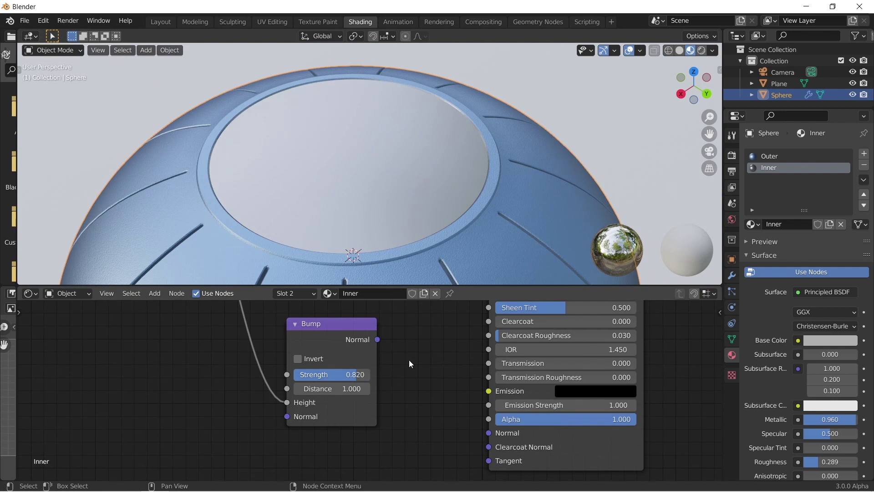
drag(377, 339, 488, 432)
drag(346, 374, 285, 374)
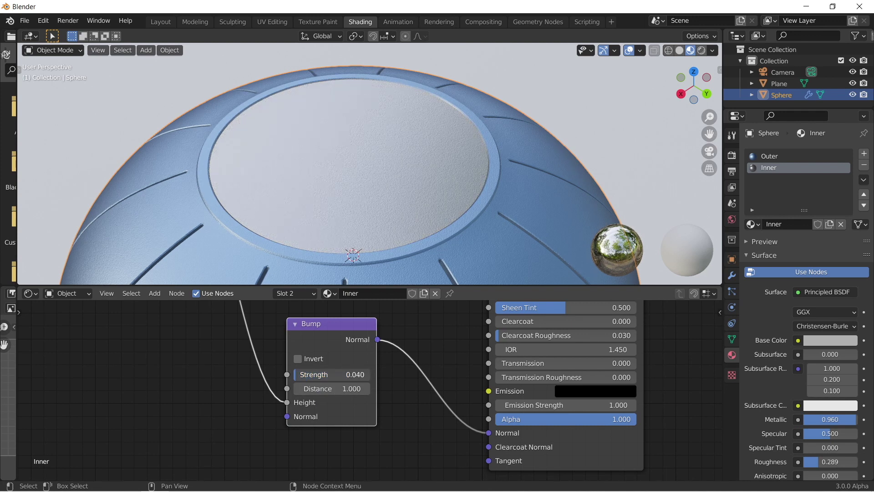
scroll(310, 232, up, 4)
mouse_move(312, 231)
middle_down()
mouse_move(311, 207)
mouse_move(338, 212)
mouse_move(319, 216)
mouse_move(322, 233)
middle_up()
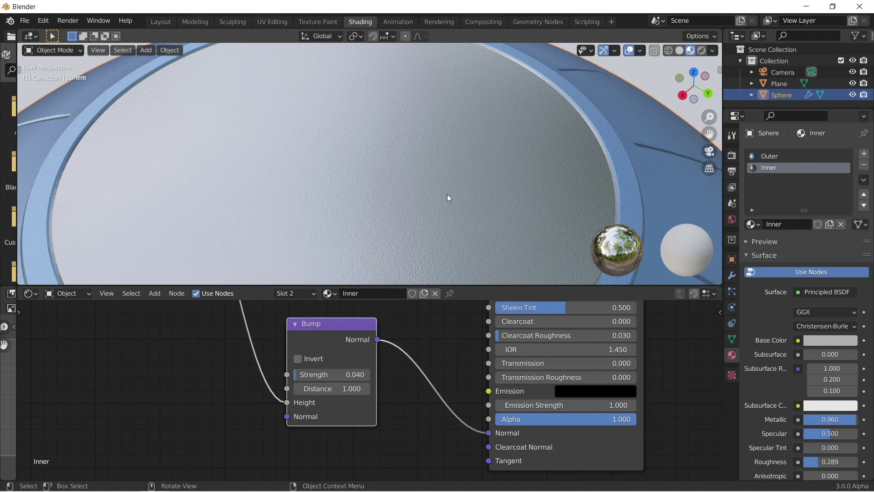
Step: Enable Harden Normals on the sphere's Bevel modifier
scroll(430, 197, down, 7)
middle_drag(409, 204, 399, 137)
click(733, 294)
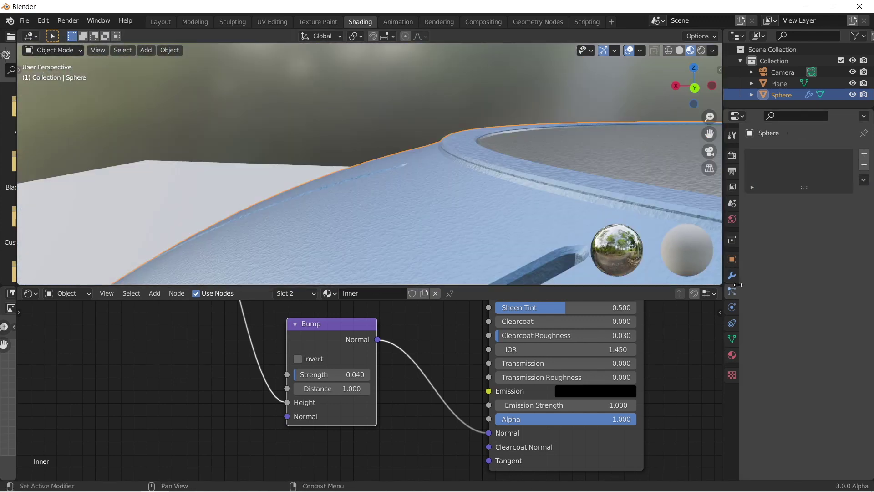
click(732, 277)
click(747, 174)
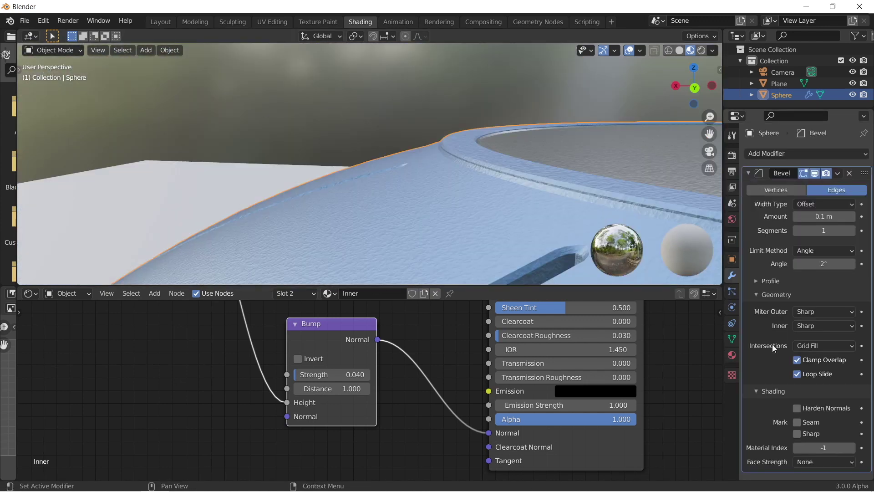
click(797, 408)
Step: Apply Shade Smooth to the sphere
middle_drag(622, 227, 496, 97)
scroll(605, 187, down, 4)
scroll(547, 190, down, 5)
scroll(424, 183, up, 5)
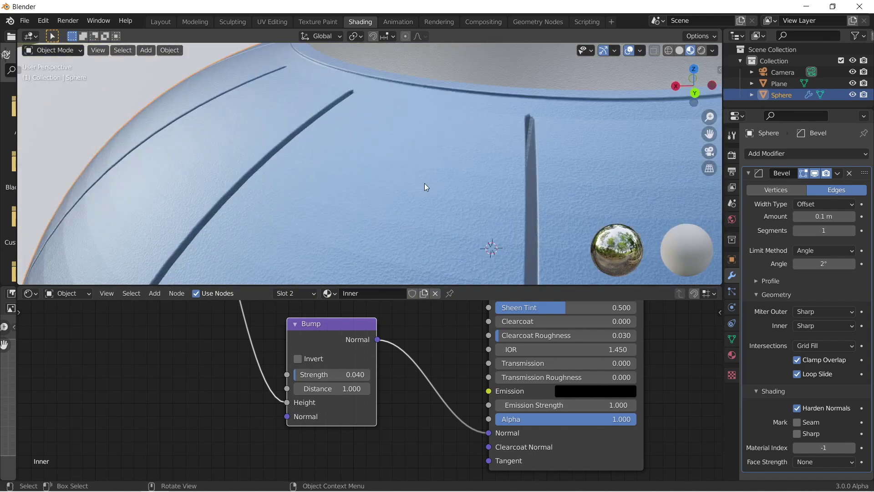
scroll(418, 181, down, 4)
right_click(479, 179)
click(479, 180)
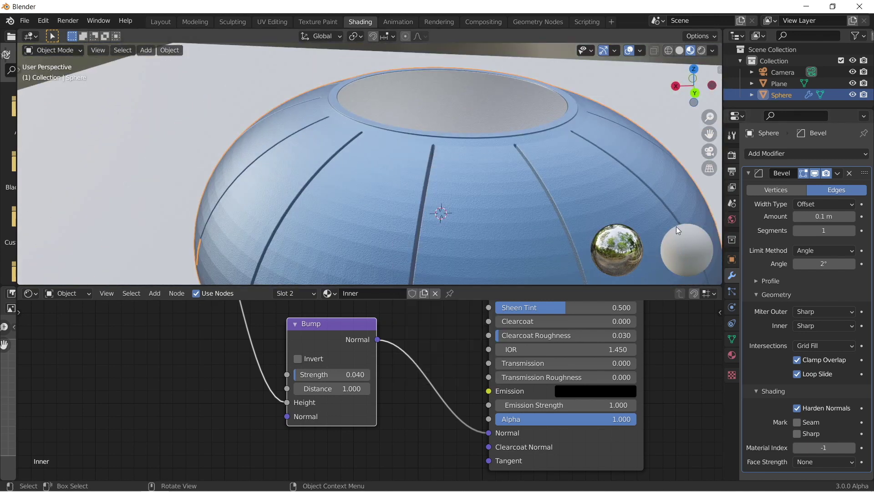
Step: Set the Bevel modifier's angle limit to 30° and inspect the smoothed bowl
drag(821, 263, 795, 264)
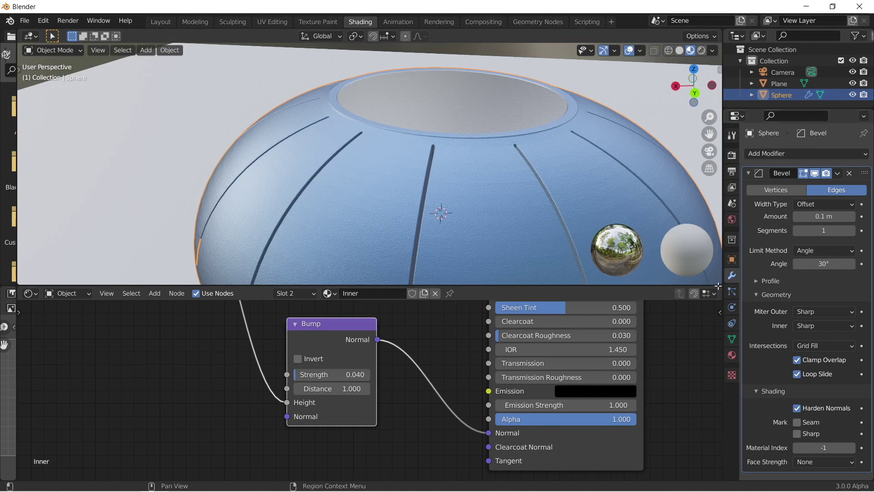
click(757, 294)
scroll(407, 223, up, 5)
scroll(412, 208, down, 6)
middle_drag(443, 196, 474, 189)
scroll(469, 173, down, 3)
scroll(456, 161, up, 5)
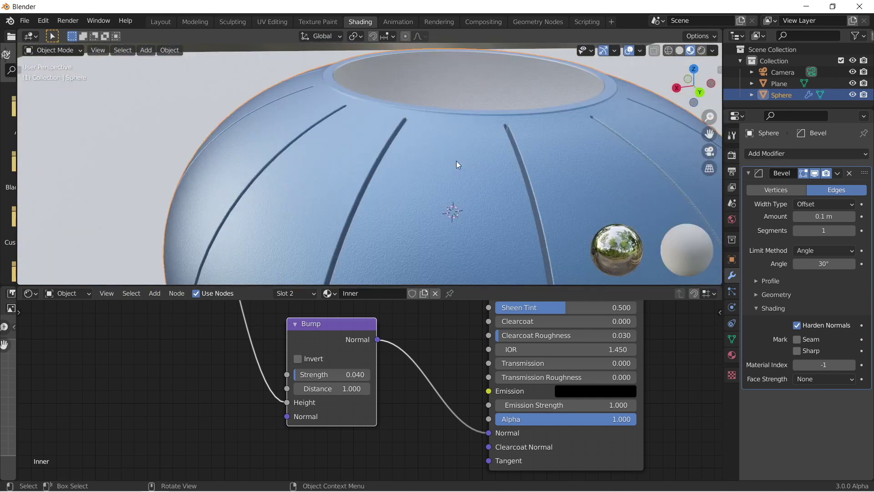
scroll(457, 160, down, 2)
mouse_move(510, 165)
middle_down()
mouse_move(450, 158)
mouse_move(403, 130)
mouse_move(400, 149)
mouse_move(479, 188)
mouse_move(495, 177)
mouse_move(495, 139)
mouse_move(509, 155)
middle_up()
scroll(483, 190, up, 4)
scroll(481, 190, down, 4)
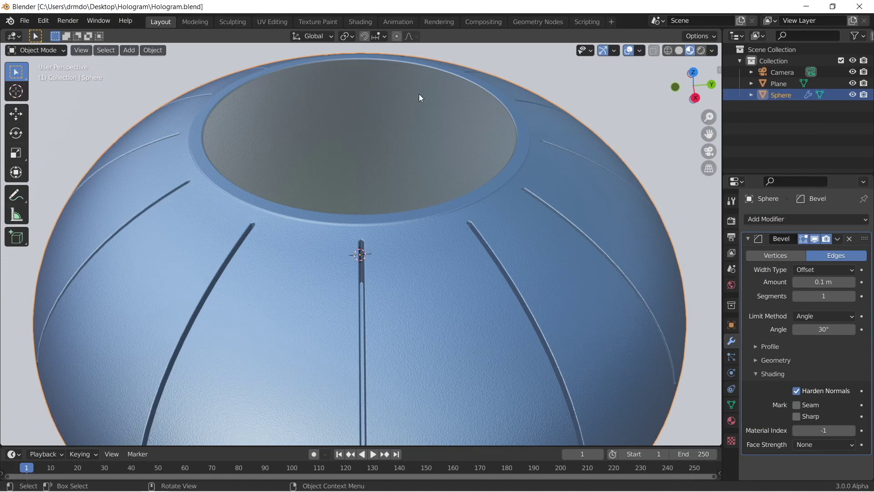
Step: Save Hologram.blend and start a new General scene with the default cube
middle_drag(343, 231, 426, 191)
key(ctrl+s)
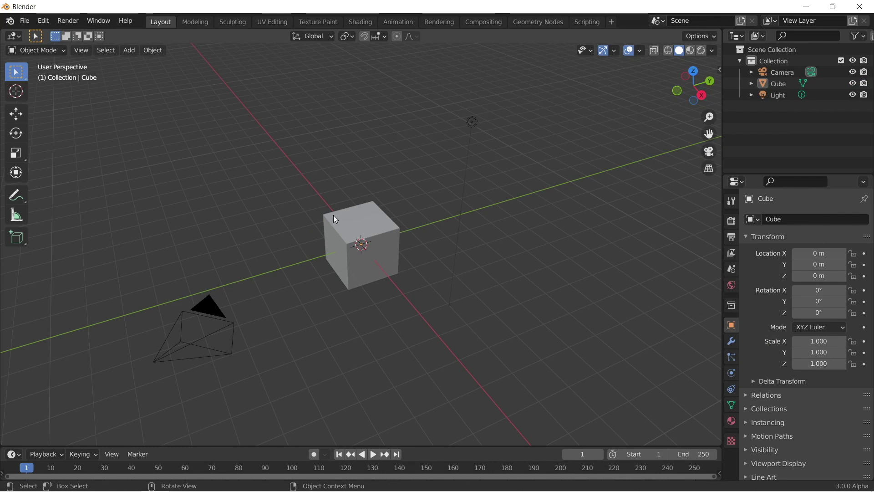
middle_drag(377, 217, 415, 212)
Step: Delete all three existing objects and add a plane to the empty scene
key(a)
key(x)
click(414, 208)
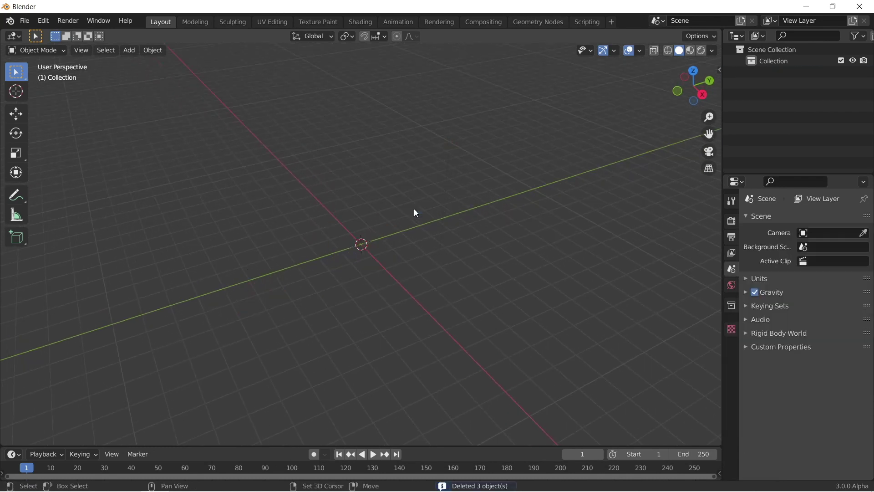
key(shift+a)
mouse_move(414, 208)
click(487, 209)
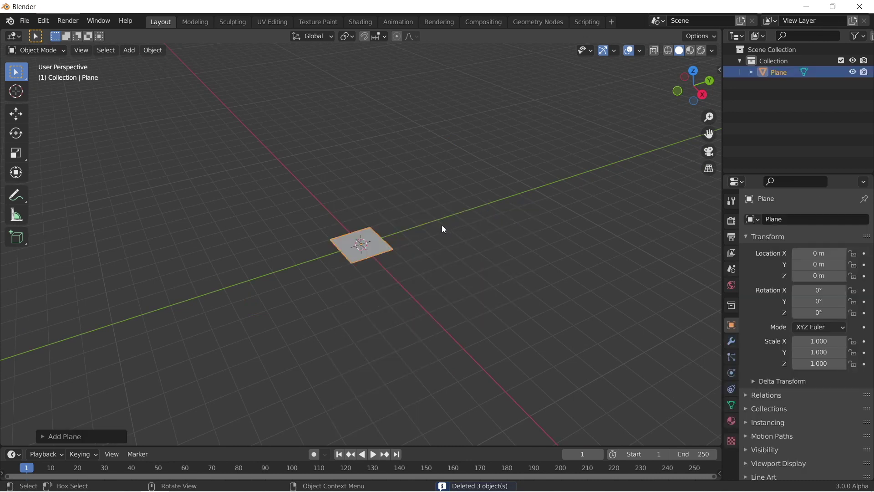
Step: Scale the plane to 9.424 and apply the scale so it reads 1.000
key(s)
click(710, 64)
middle_drag(552, 137, 542, 165)
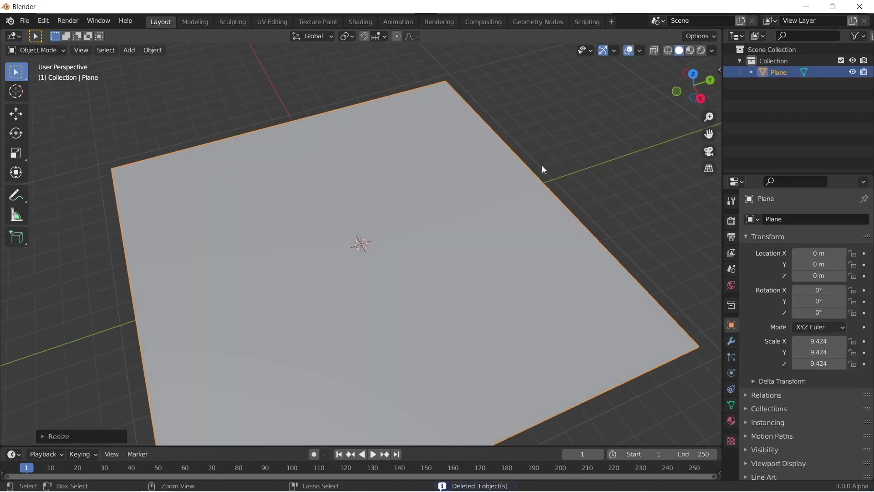
key(ctrl+a)
click(520, 187)
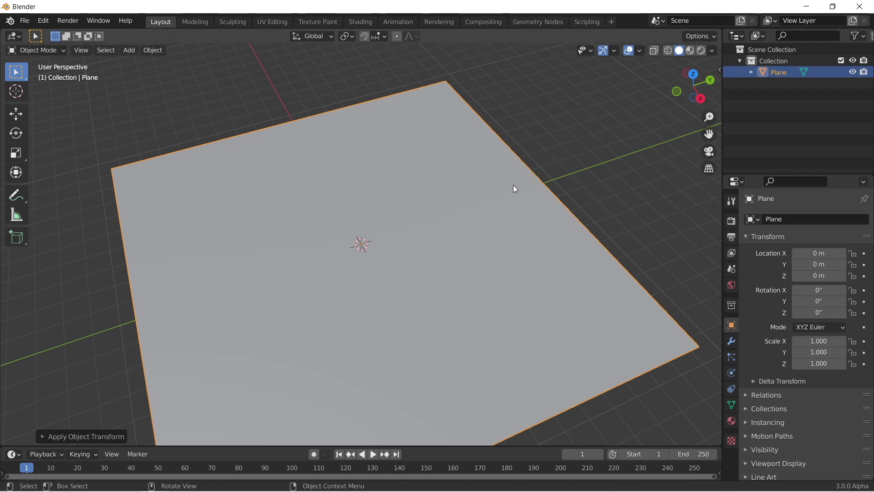
scroll(511, 193, down, 5)
key(n)
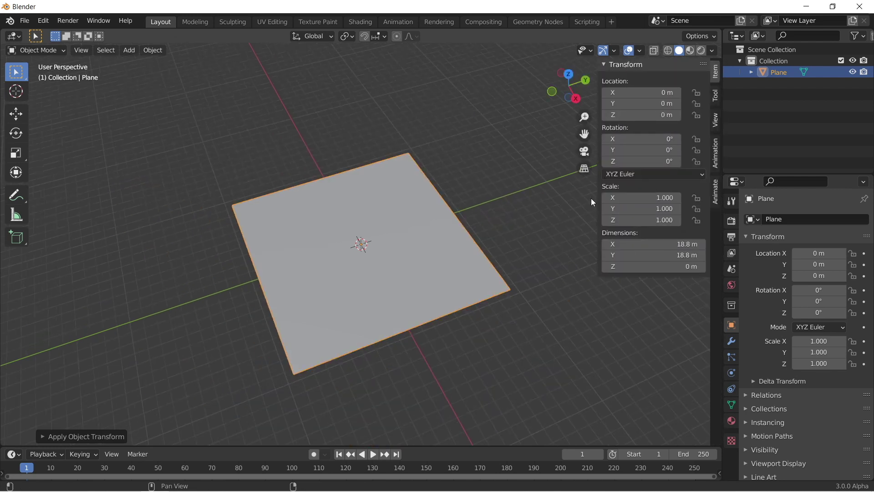
middle_drag(561, 189, 546, 211)
Step: Add a camera and raise it vertically to 7.0534 m
key(shift+a)
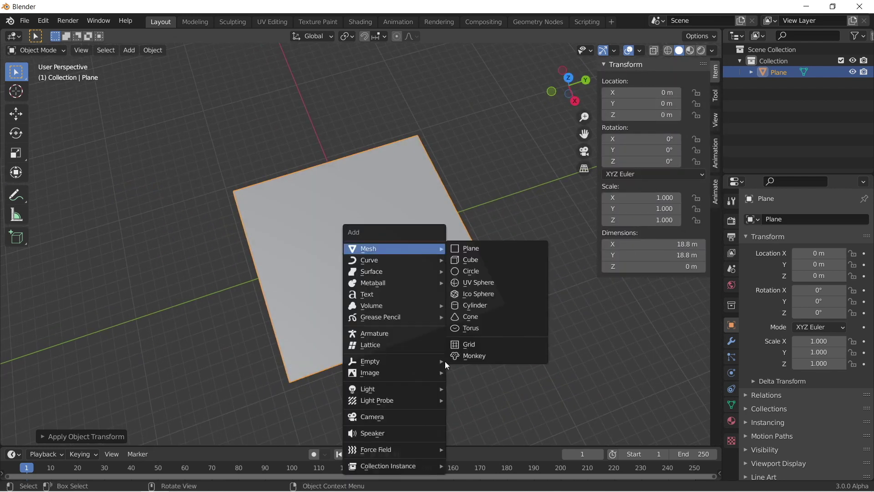
click(387, 415)
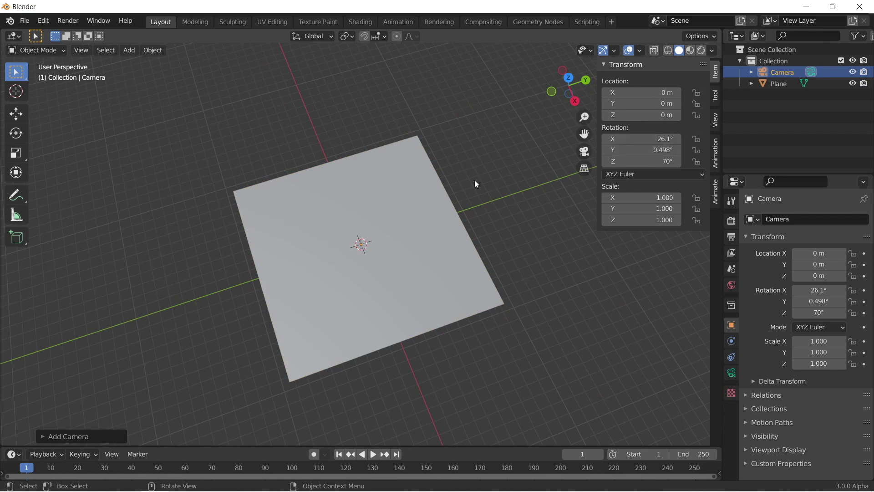
key(g)
key(z)
click(499, 139)
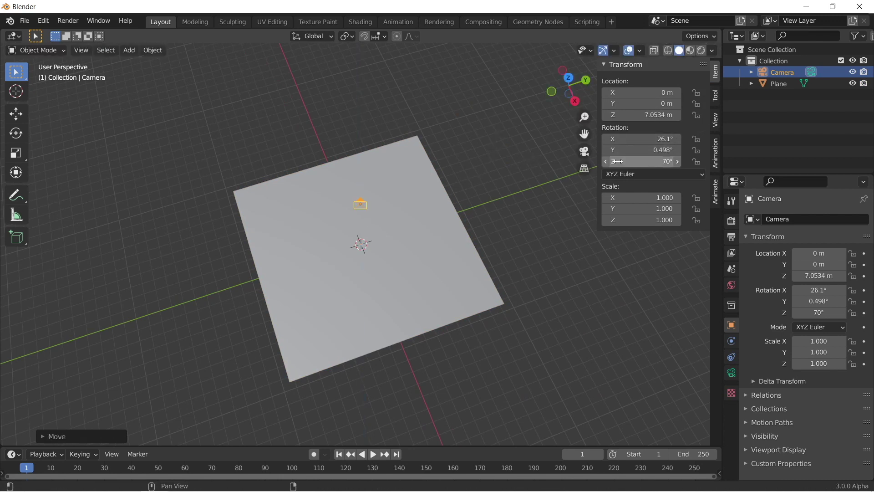
Step: Set the camera's X, Y and Z rotation to 0° so it looks straight down
double_click(657, 152)
key(Return)
double_click(658, 139)
text(0)
key(Return)
double_click(658, 158)
text(0)
key(Return)
middle_drag(496, 163, 588, 196)
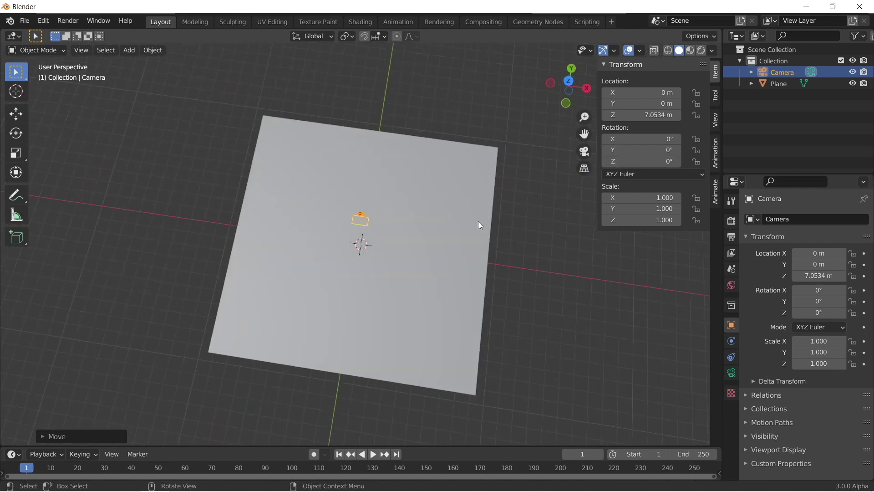
Step: Fly the camera up to 25.647 m and make it orthographic
key(KP_0)
key(shift+grave)
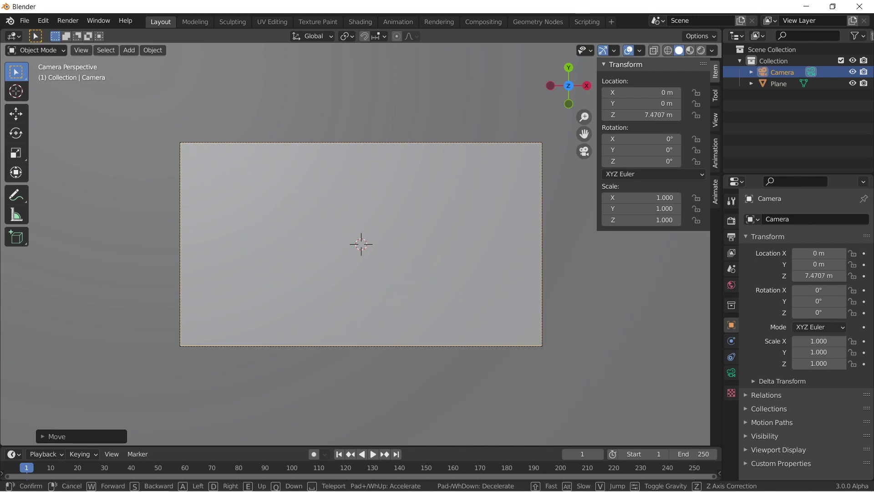
key(s)
key(s)
key(s)
key(s)
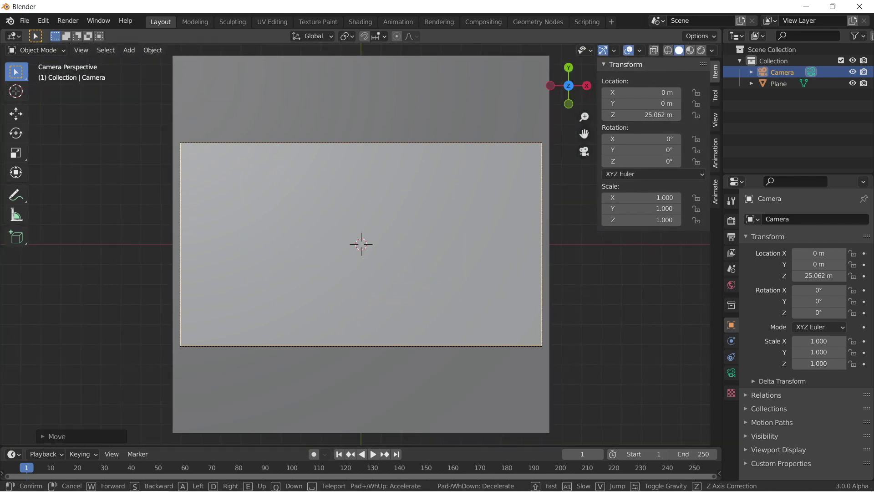
key(q)
click(504, 289)
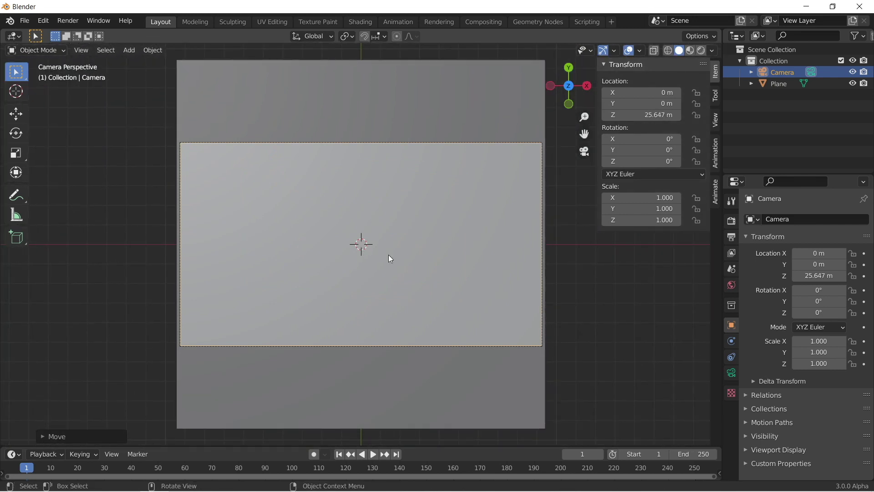
click(731, 373)
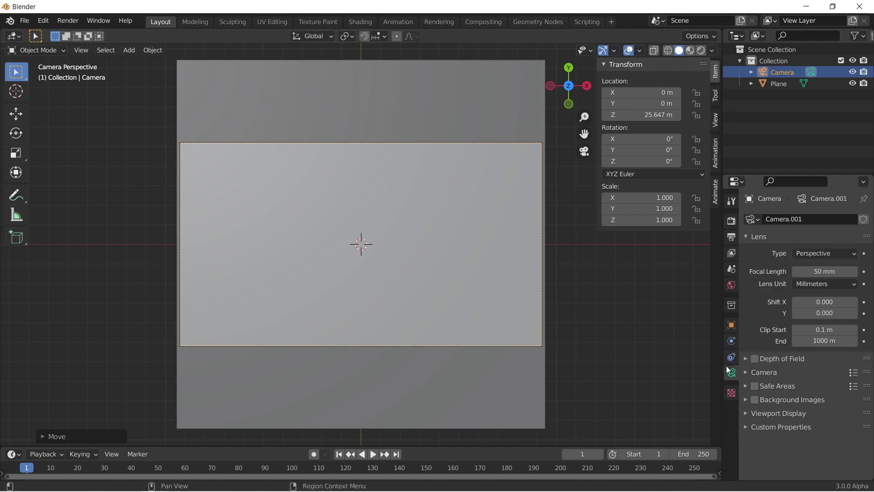
click(825, 252)
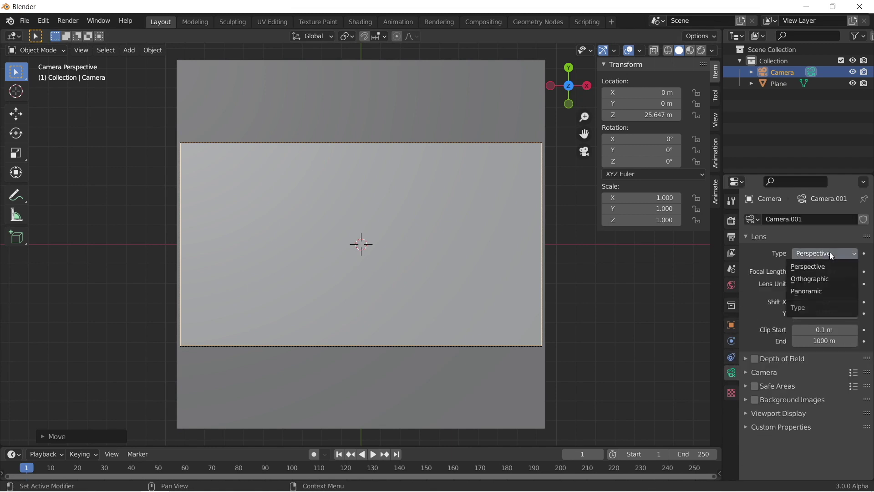
click(819, 278)
Step: Set the output resolution to 1024 × 1024 px
click(731, 223)
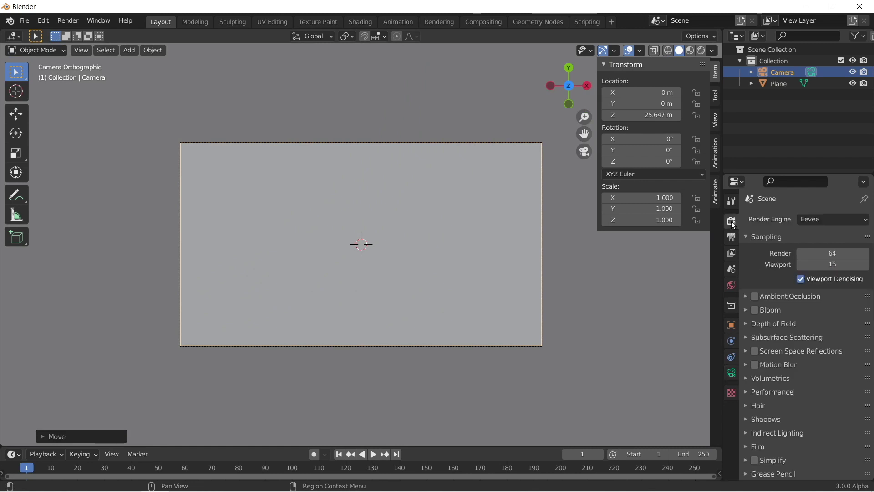
click(731, 237)
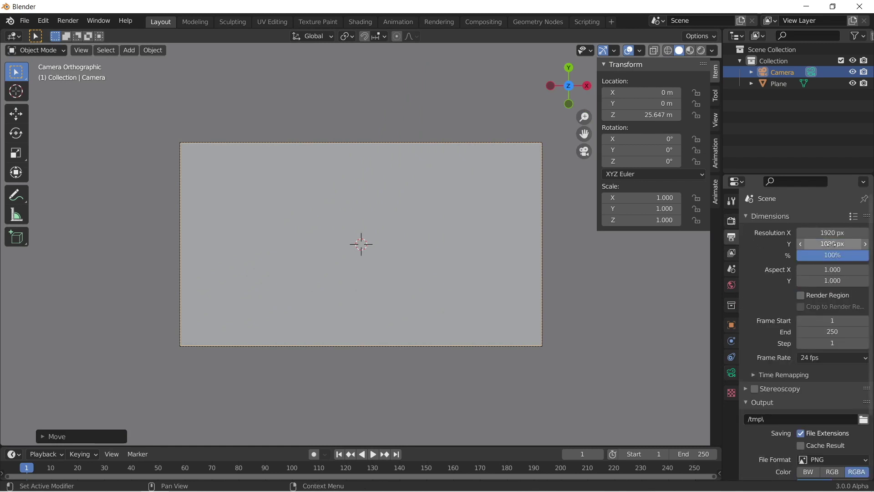
drag(831, 244, 838, 233)
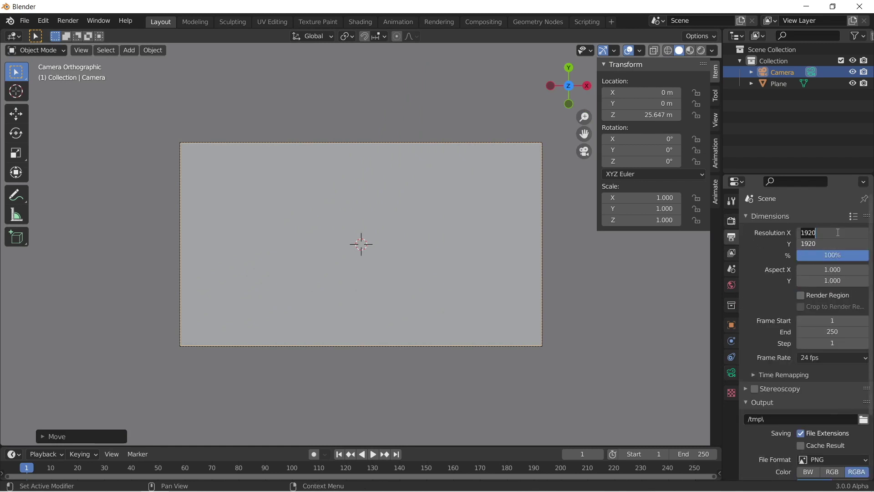
text(1024)
key(Return)
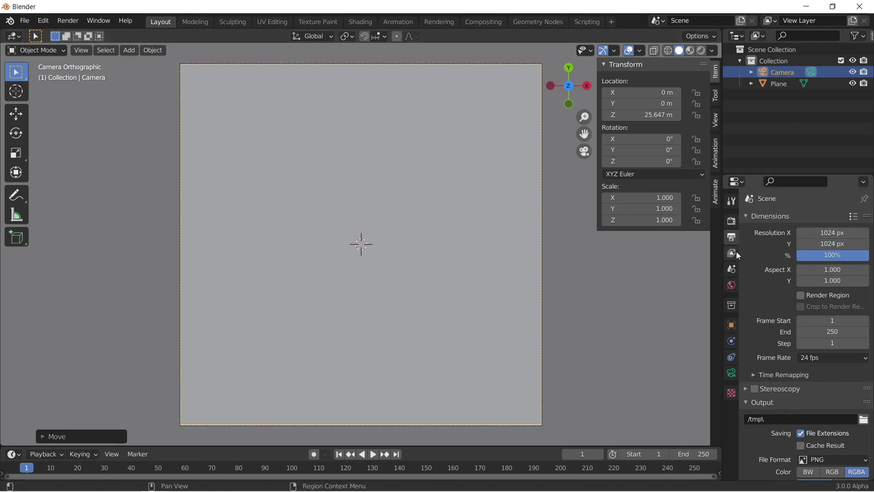
Step: Reduce the orthographic scale to 18.700 to frame the plane and view the Eevee render settings
click(731, 372)
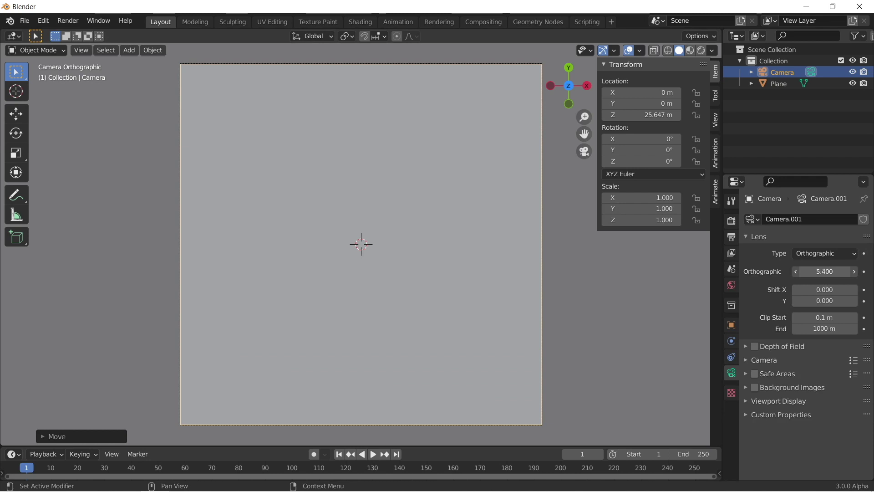
drag(824, 271, 862, 272)
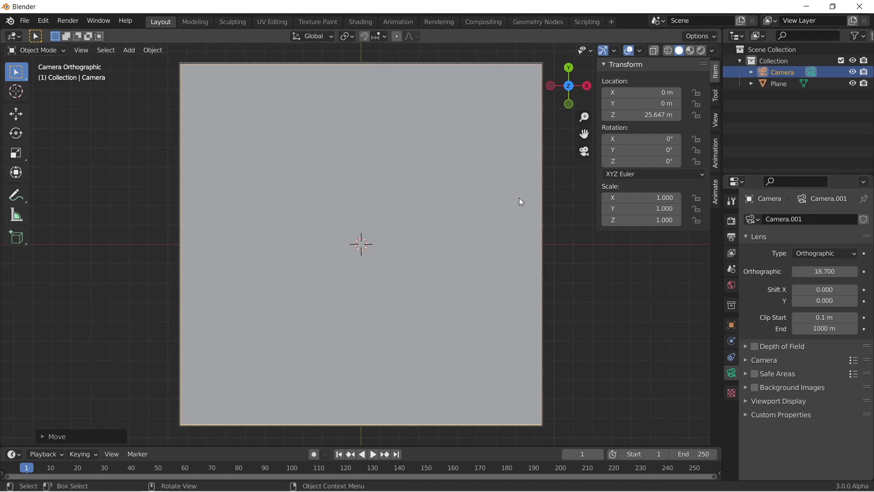
click(731, 221)
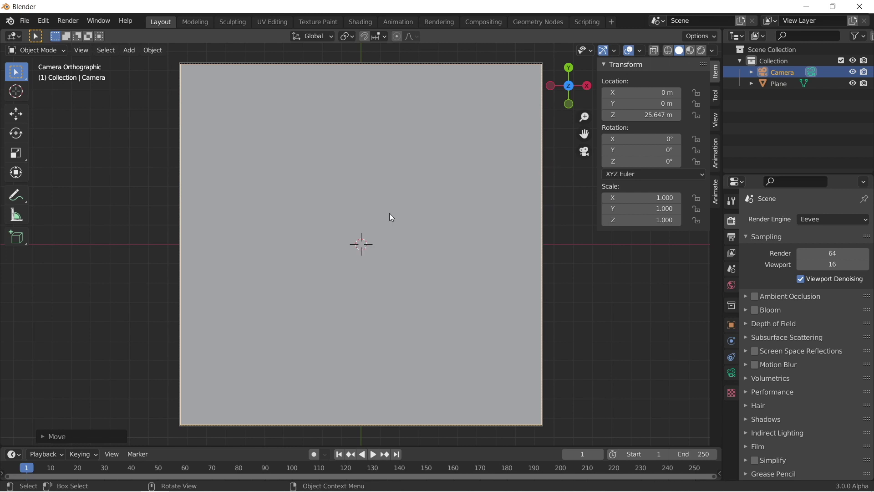
Step: Add a cube, lift it 1 m onto the plane, and narrow it to 0.459 scale
key(KP_0)
key(shift+a)
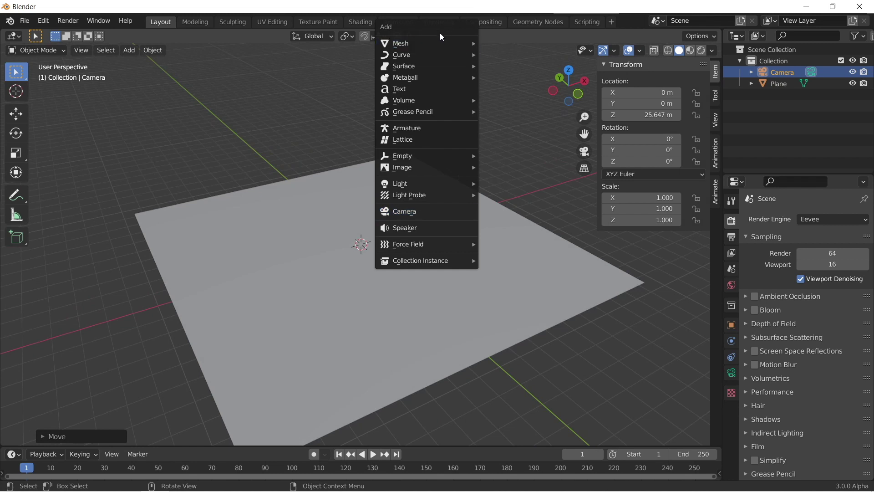
mouse_move(469, 43)
click(501, 54)
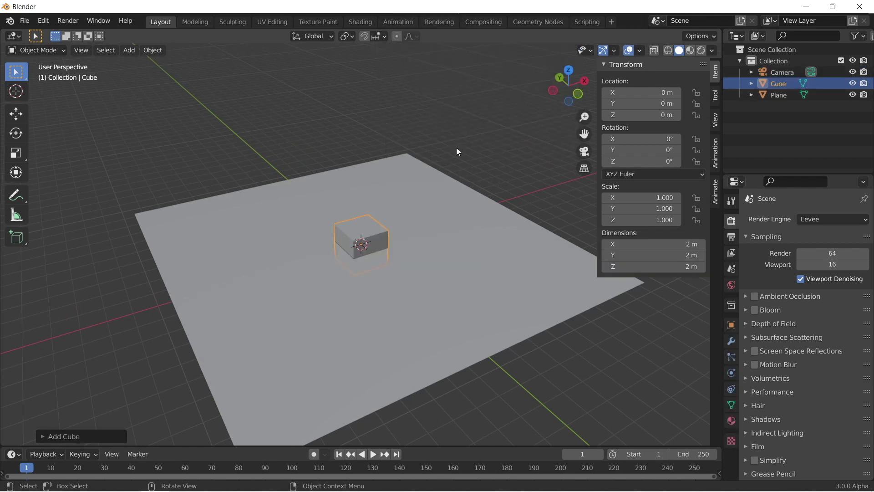
text(gz1)
key(Return)
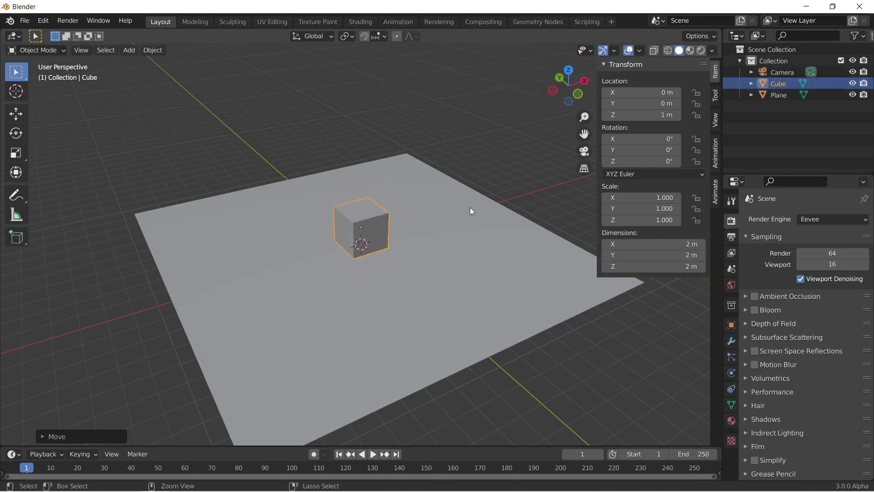
mouse_move(477, 216)
middle_down()
mouse_move(433, 157)
mouse_move(442, 180)
mouse_move(483, 208)
mouse_move(479, 201)
middle_up()
key(s)
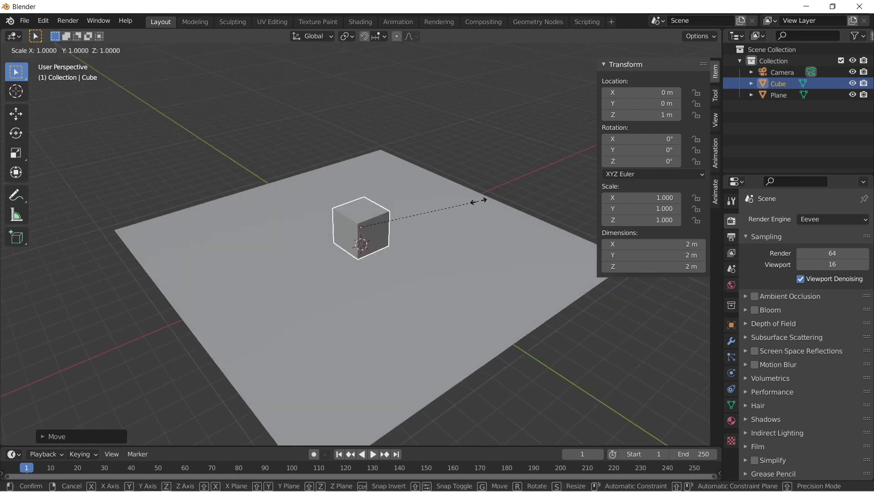
key(shift+z)
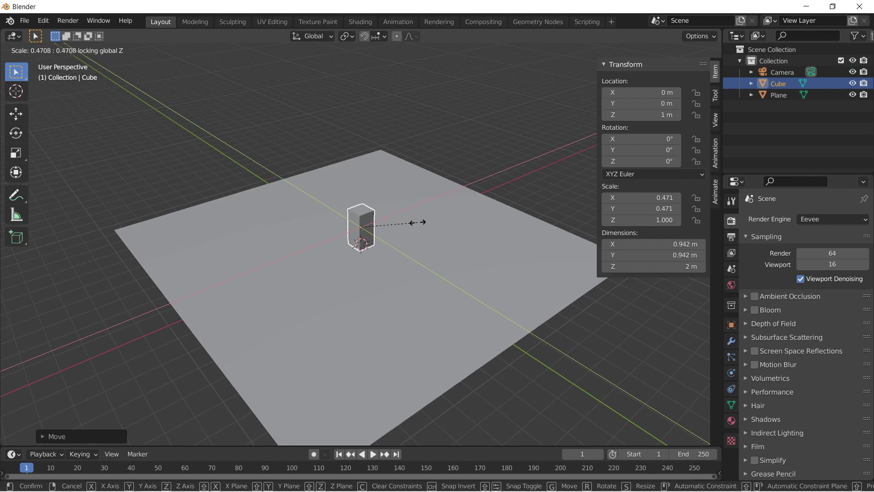
click(417, 223)
Step: In Edit Mode, raise the cube's top face vertically into a tall pillar
key(Tab)
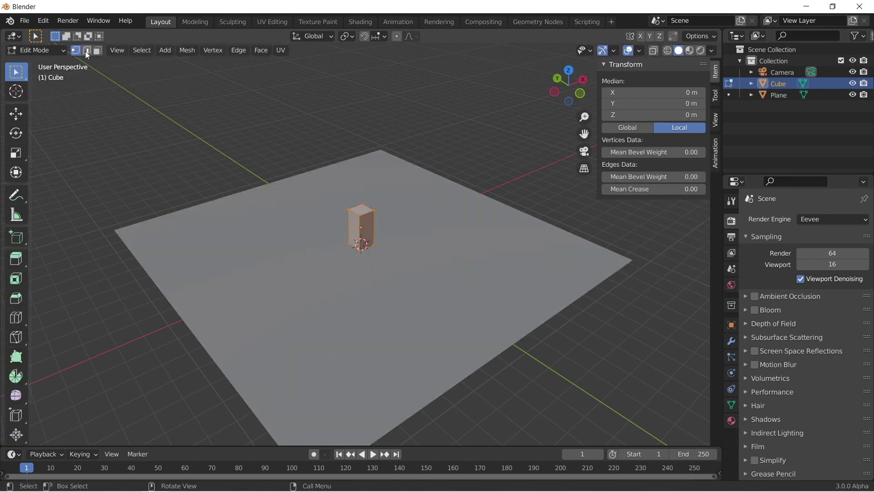
key(alt+a)
click(359, 210)
key(g)
key(z)
click(396, 121)
Step: Extrude the top face, shrink it, and merge it at center into a pointed tip
scroll(435, 143, up, 4)
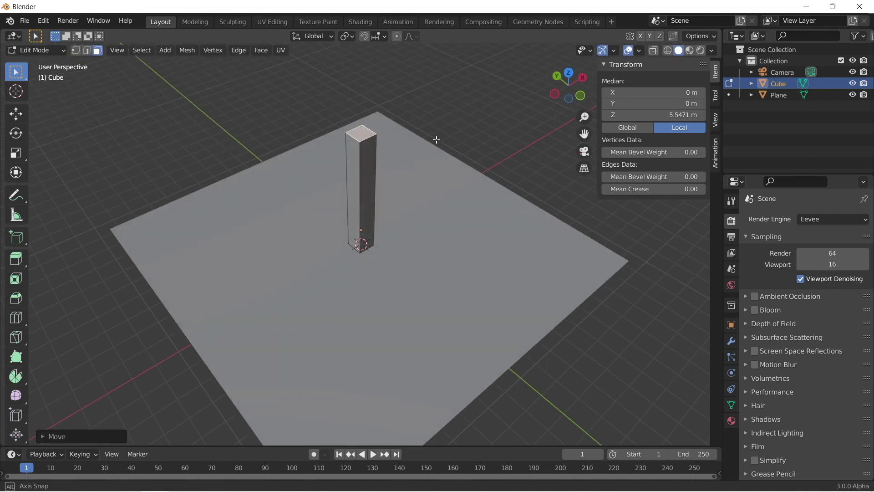
shift+middle_drag(436, 146, 435, 174)
key(e)
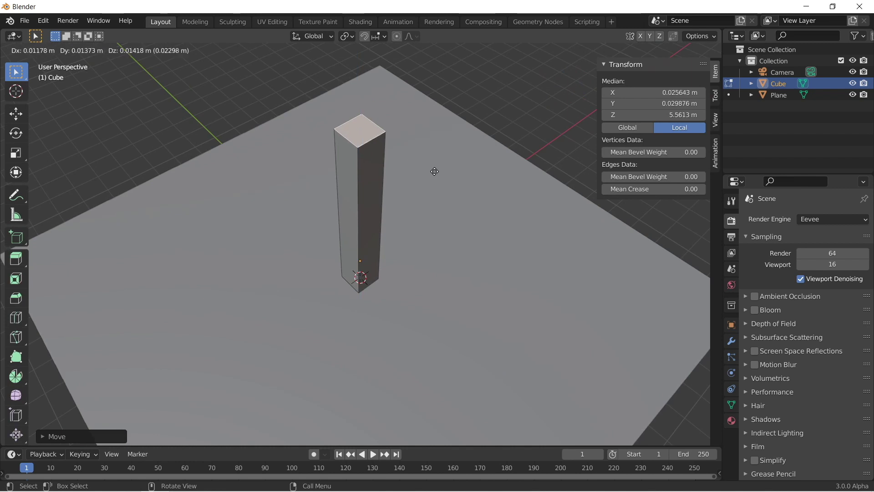
click(435, 155)
key(s)
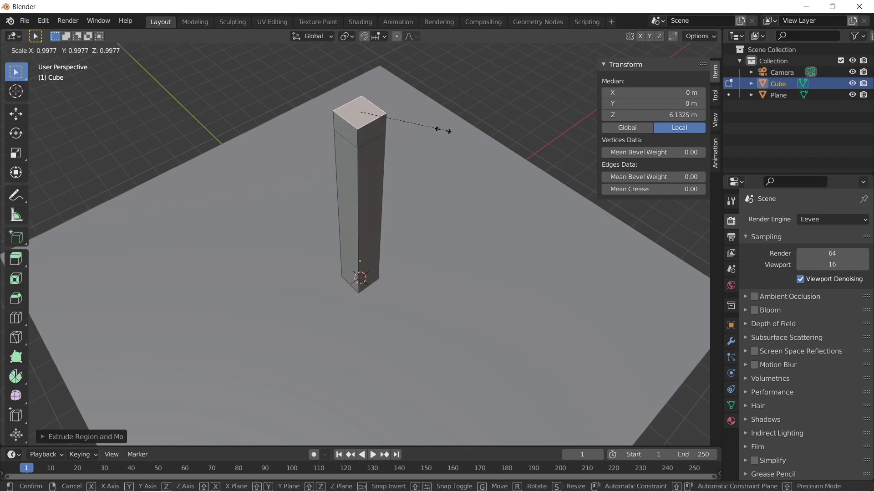
click(381, 124)
scroll(377, 109, up, 2)
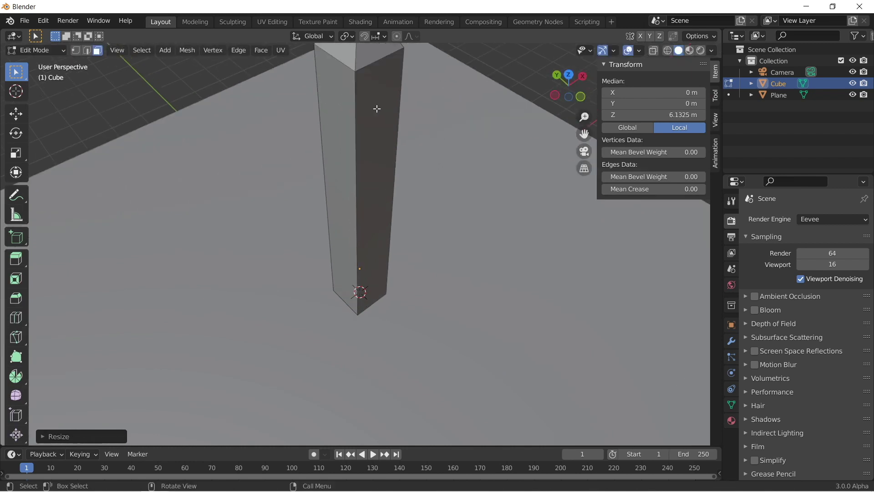
shift+middle_drag(377, 109, 378, 174)
key(m)
click(378, 171)
Step: Return to Object Mode and deselect the finished pointed pillar
middle_drag(414, 217, 415, 167)
key(Tab)
middle_drag(366, 197, 427, 212)
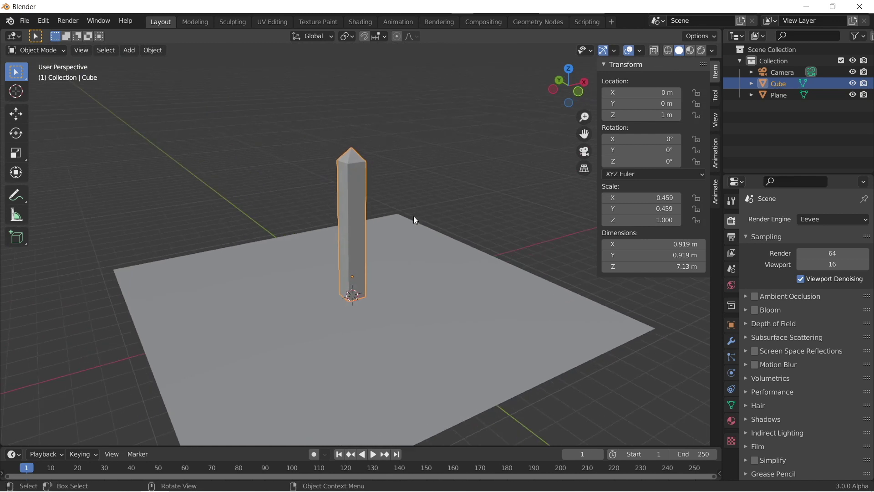
click(428, 196)
Step: Add another cube, lift it 1 m, and move and scale it into place
key(shift+a)
mouse_move(416, 215)
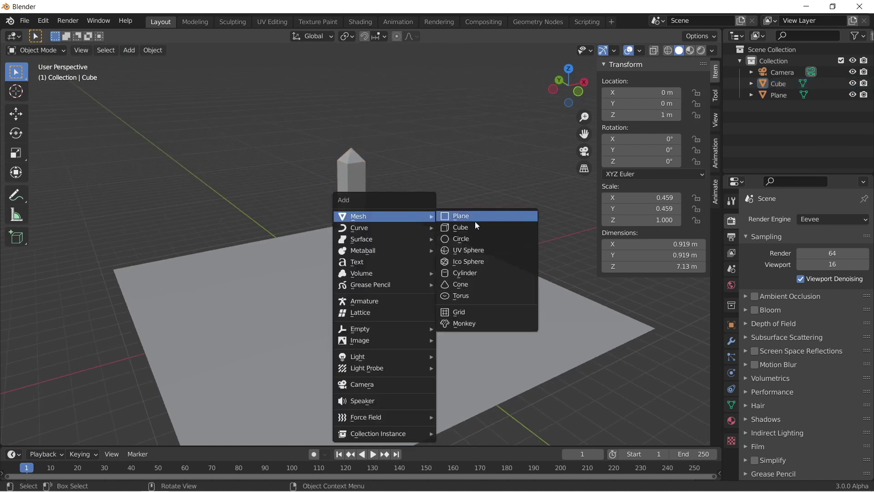
click(479, 224)
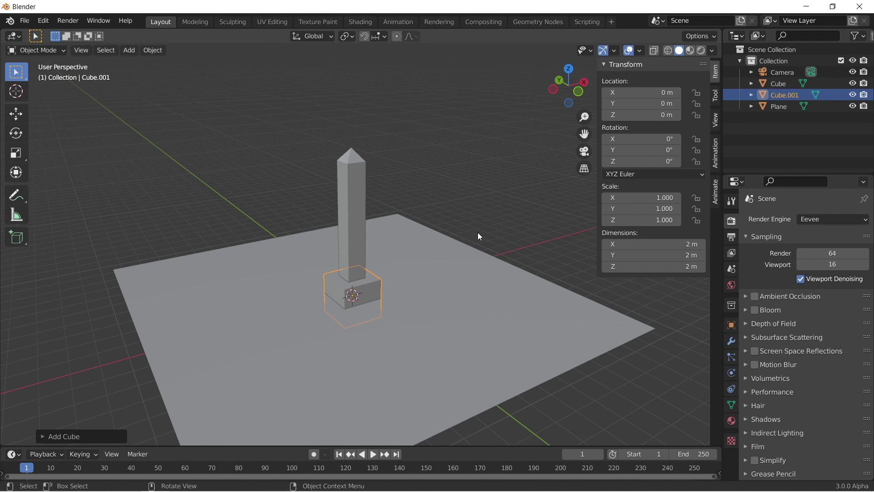
key(g)
key(z)
key(1)
key(Return)
Step: Add a cube and shape it into a second, shorter pointed tower
key(g)
key(y)
click(459, 239)
key(s)
click(424, 268)
Step: Loop-cut the block and extrude its lower faces outward into a stepped cluster
key(Tab)
key(ctrl+r)
click(390, 303)
click(404, 320)
key(e)
key(y)
click(421, 330)
key(Tab)
key(Tab)
shift+click(176, 333)
click(261, 50)
key(Tab)
key(shift+a)
click(302, 186)
Step: Add a cube and shape it into a low box wing beside the second tower
key(g)
key(x)
key(Return)
key(s)
key(shift+z)
click(320, 311)
key(Tab)
click(303, 275)
key(e)
key(Return)
key(s)
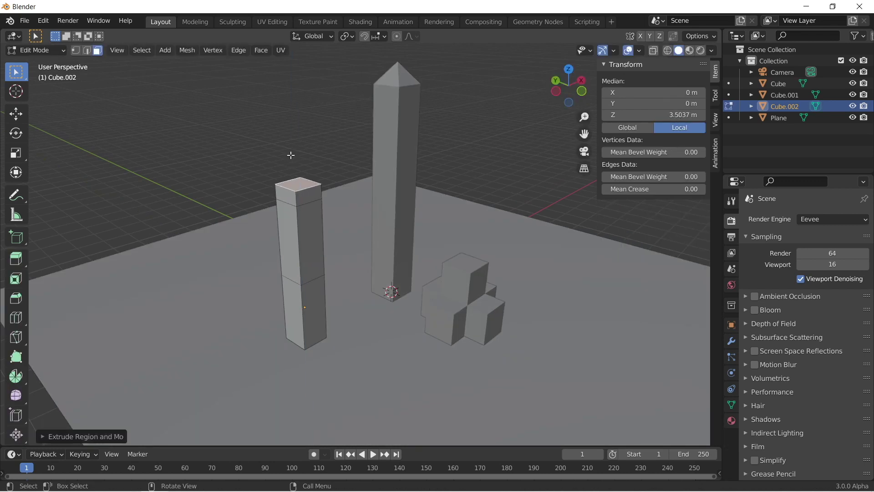
key(Tab)
key(shift+a)
key(g)
key(y)
key(Return)
key(s)
key(shift+z)
key(Return)
key(Tab)
key(Tab)
Step: Deselect everything and orbit to look over the new buildings
click(486, 225)
scroll(487, 226, down, 5)
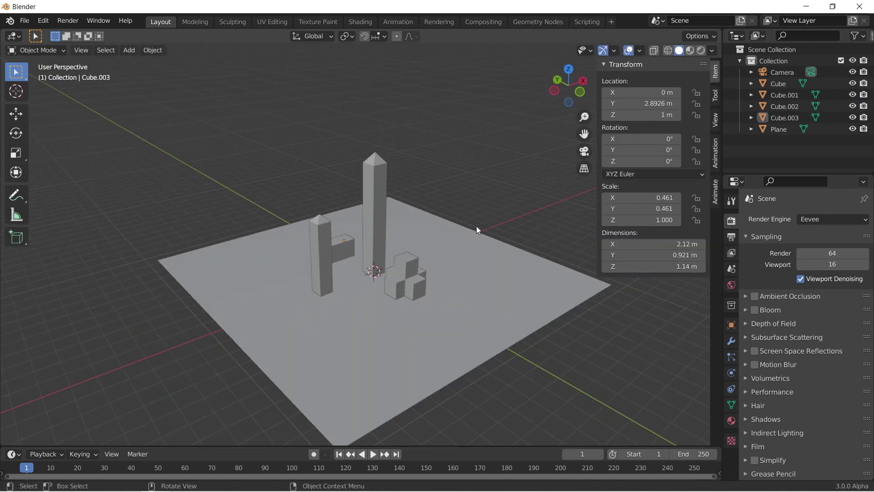
scroll(455, 170, up, 3)
middle_drag(451, 177, 458, 185)
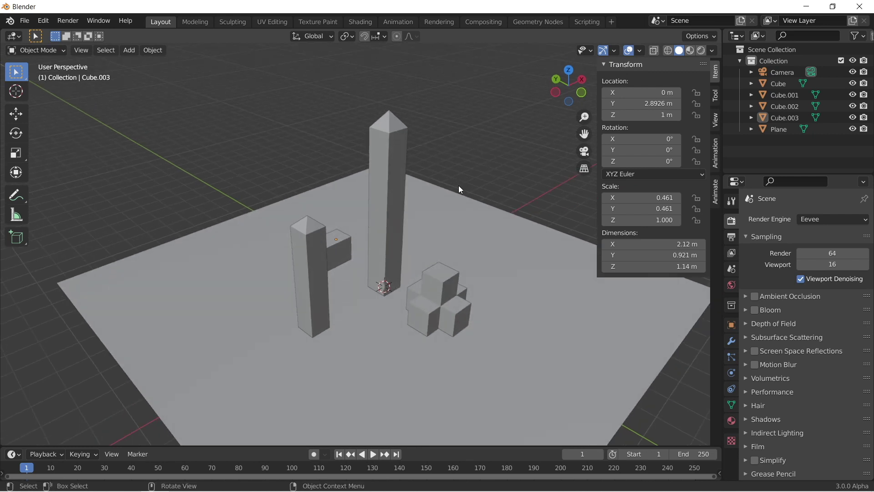
middle_drag(445, 197, 462, 193)
Step: In front view, move the camera down in Z to 7.2366 m, just above the tallest tower's tip
scroll(543, 137, down, 2)
middle_drag(544, 137, 533, 130)
click(575, 96)
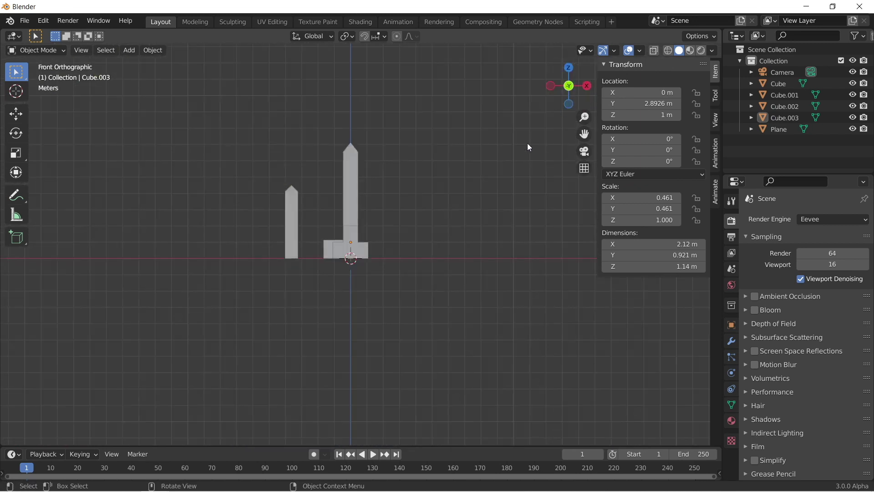
click(776, 72)
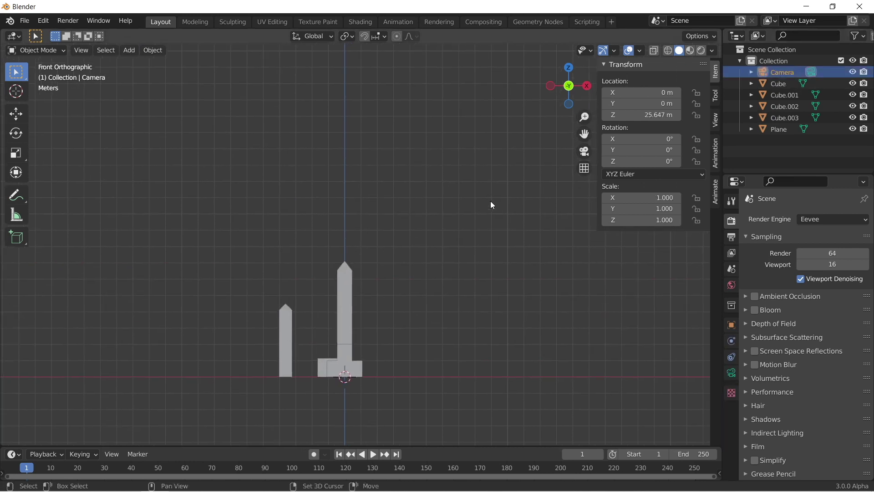
scroll(490, 201, down, 3)
key(g)
key(z)
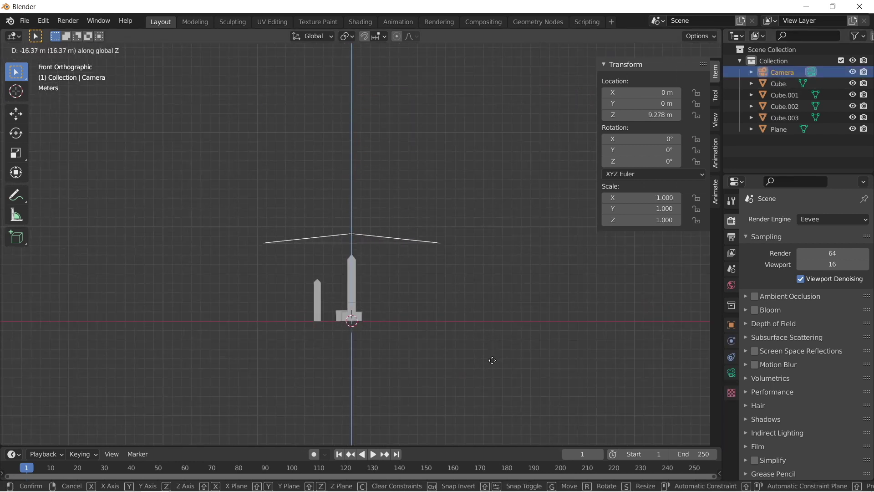
click(492, 381)
scroll(430, 336, up, 6)
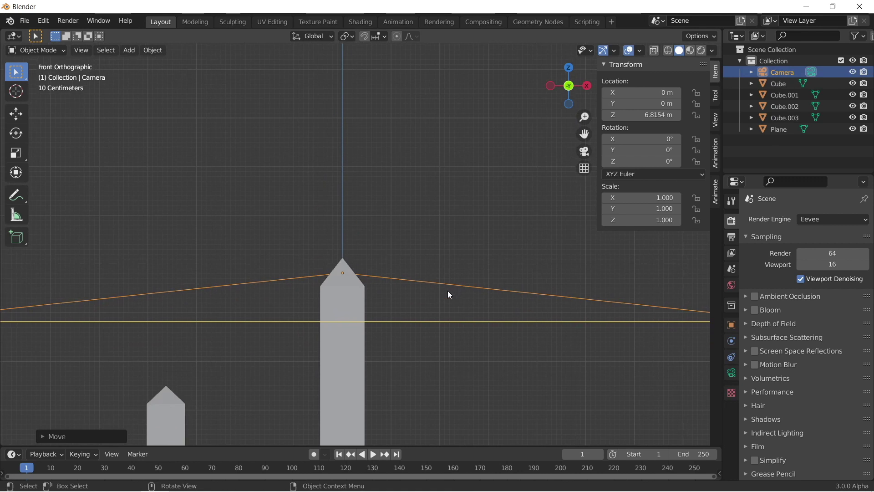
key(g)
key(z)
click(451, 274)
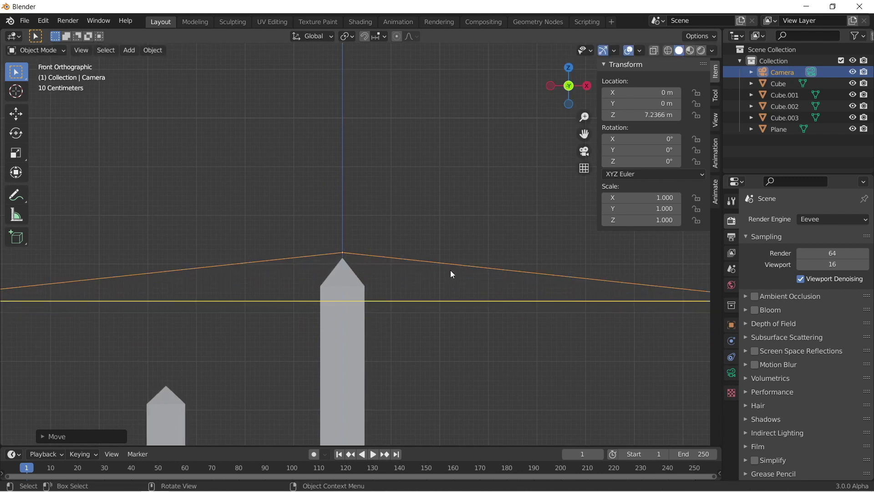
Step: Select the tallest pointed tower, then the low box wing Cube.003
middle_drag(383, 250, 373, 218)
click(344, 240)
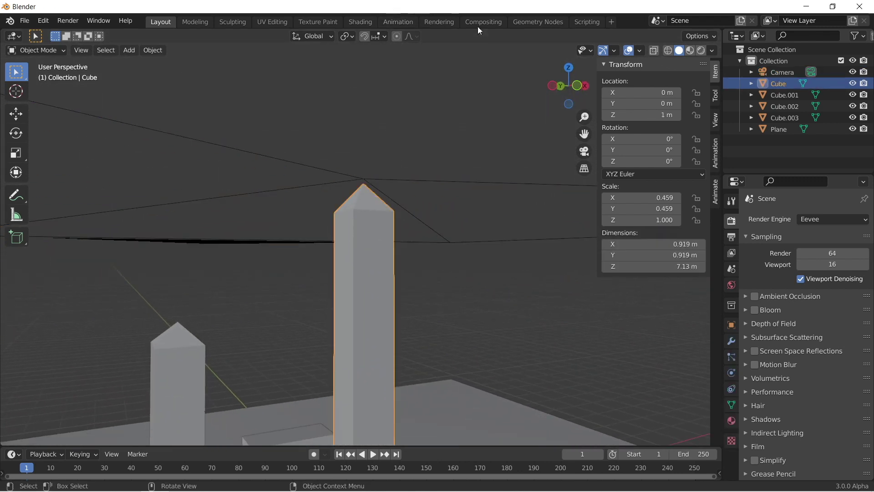
scroll(506, 201, down, 3)
middle_drag(506, 201, 503, 207)
middle_drag(454, 295, 455, 283)
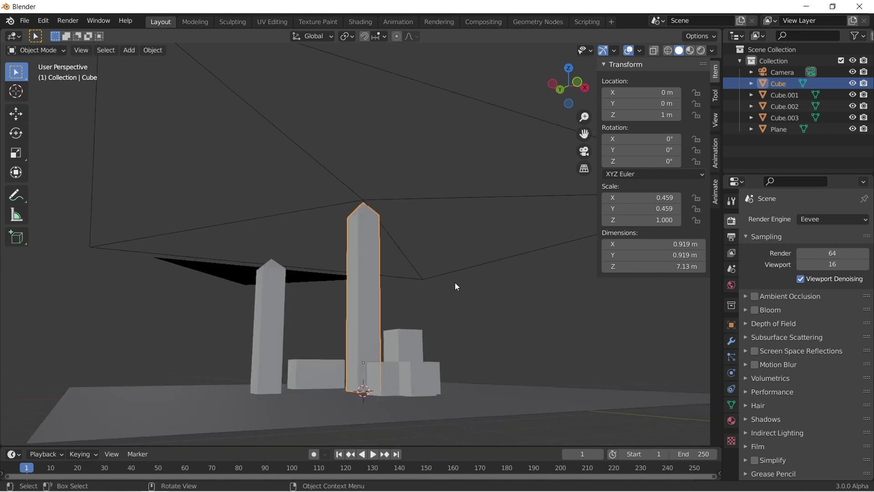
click(340, 375)
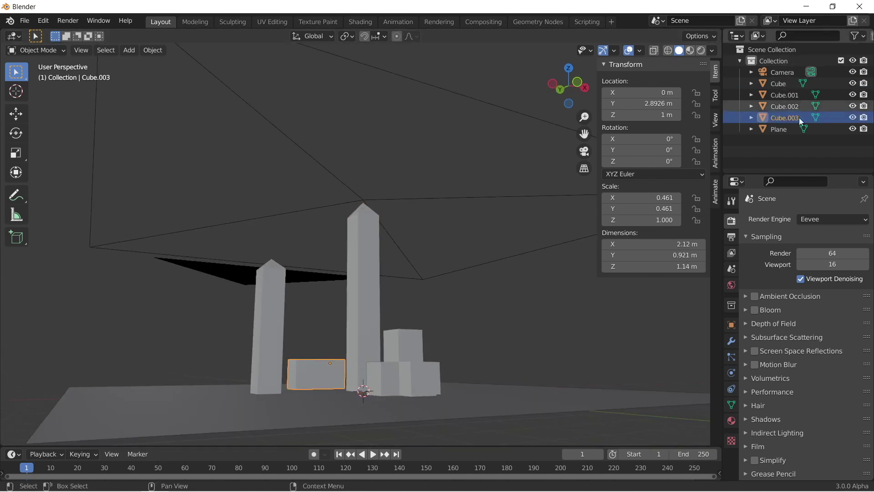
Step: Hide the ground plane and snap the 3D cursor to Cube.001's central bottom face
click(852, 129)
middle_drag(516, 285, 509, 230)
key(Tab)
key(Tab)
click(426, 249)
scroll(427, 250, up, 3)
key(Tab)
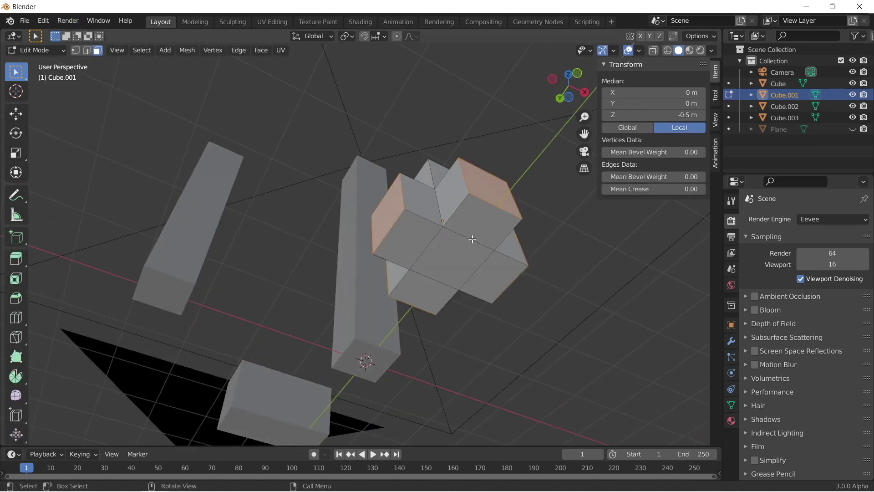
click(455, 253)
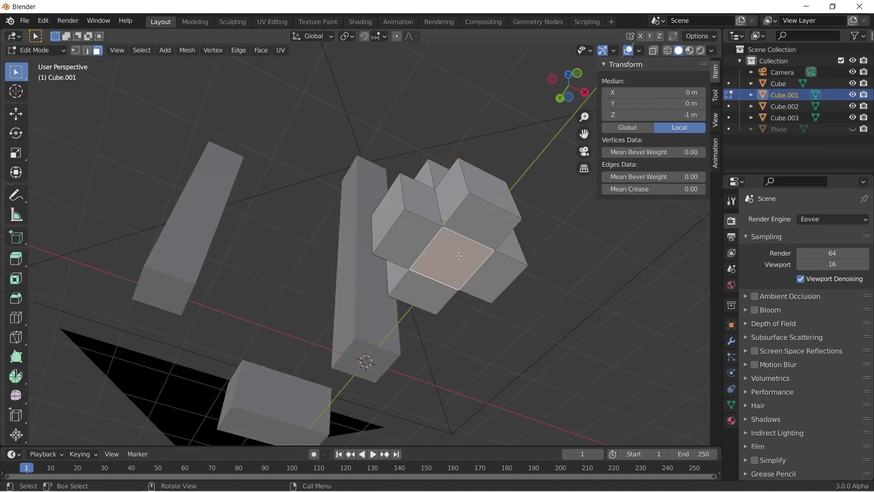
click(262, 51)
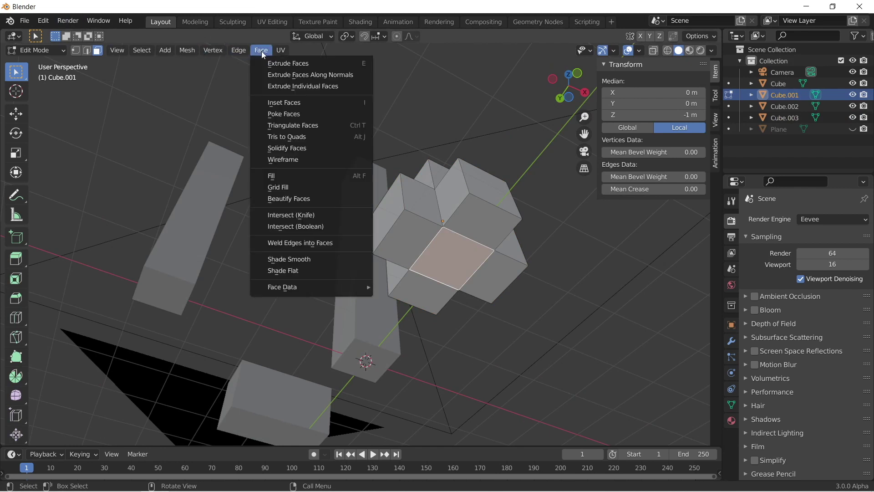
mouse_move(187, 50)
mouse_move(201, 84)
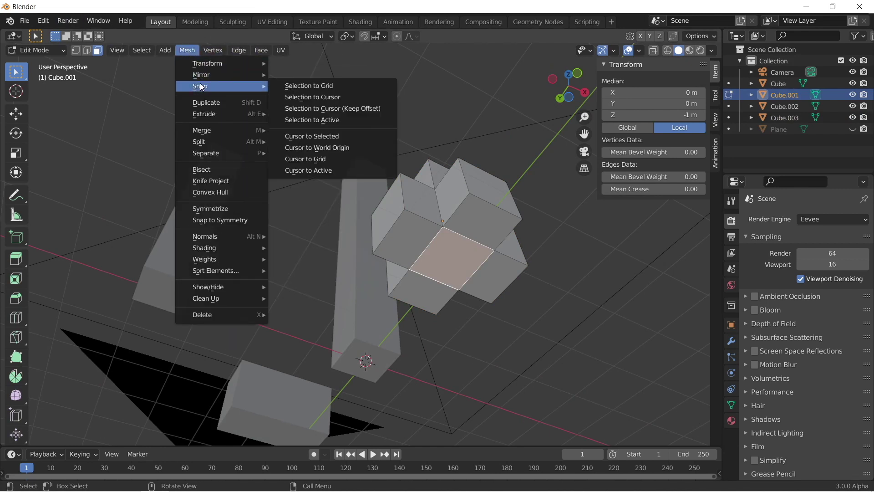
click(341, 135)
key(Tab)
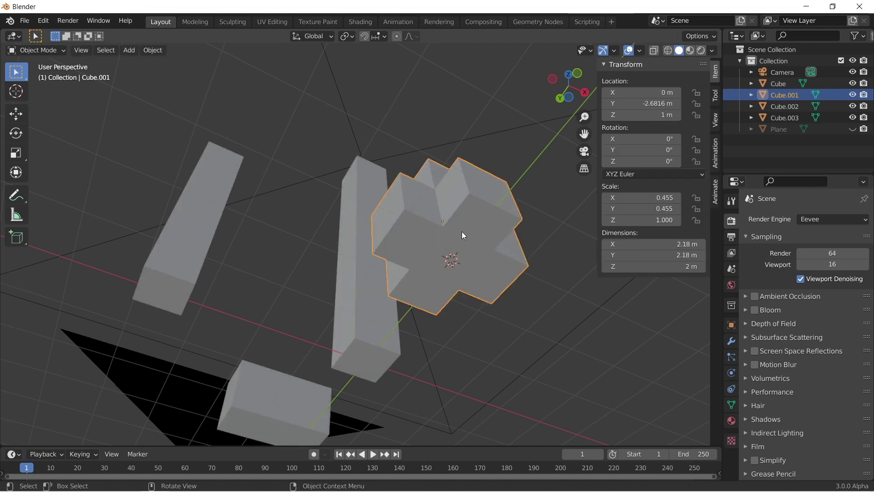
Step: Set the stepped block Cube.001's origin to the 3D cursor at its base
click(152, 50)
click(152, 50)
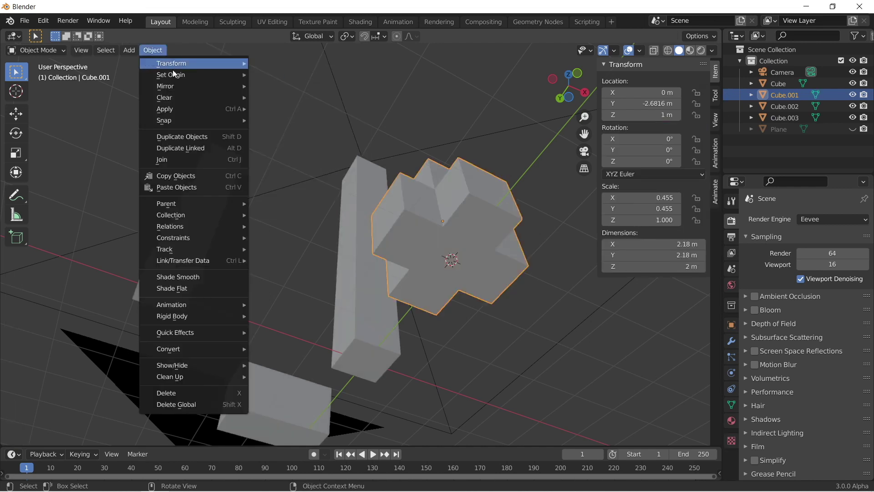
mouse_move(175, 75)
click(327, 98)
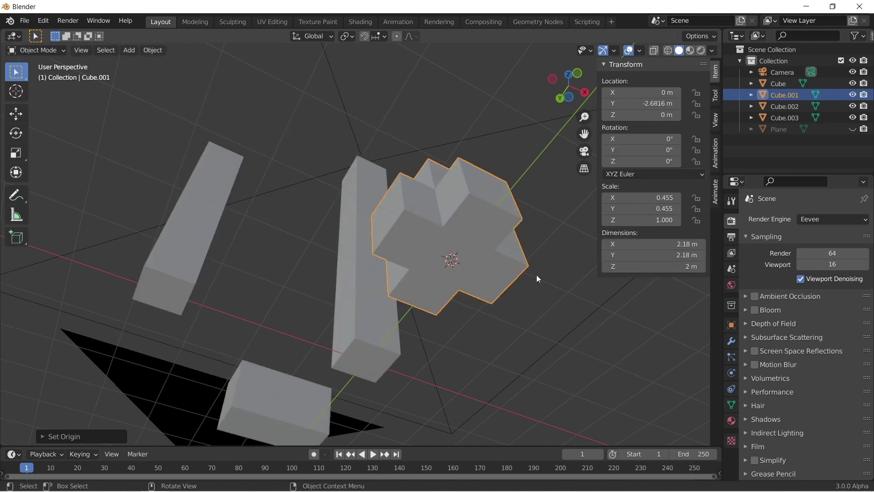
Step: Move the tall tower's origin to the centre of its bottom face
middle_drag(535, 279, 404, 330)
click(403, 329)
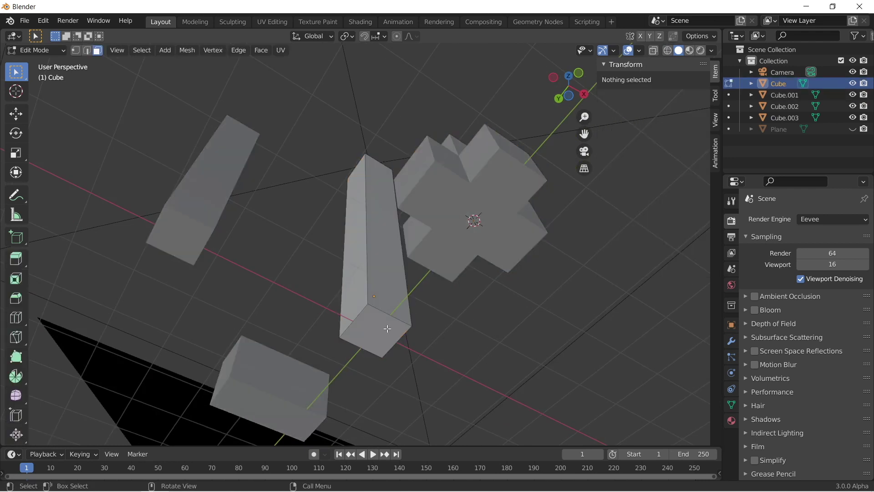
key(Tab)
click(260, 50)
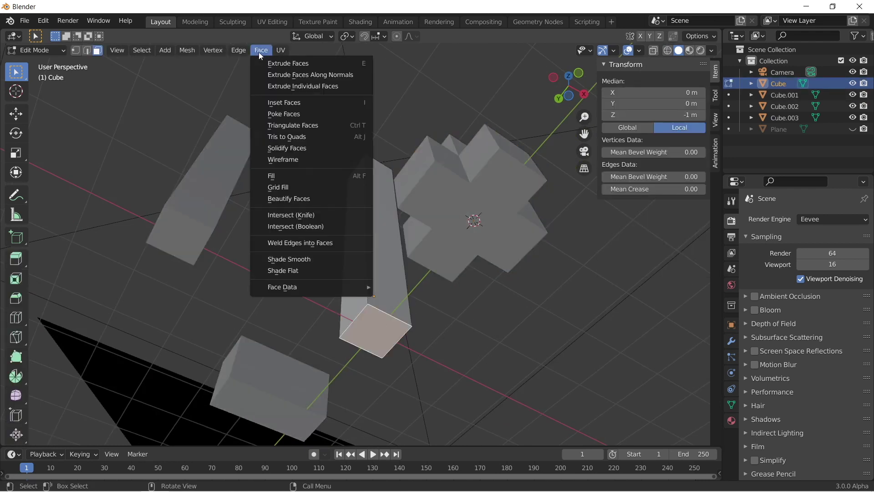
mouse_move(186, 50)
mouse_move(214, 86)
click(314, 134)
click(193, 52)
key(Tab)
click(154, 50)
click(327, 98)
Step: Move the cube cluster Cube.003's origin to the centre of its bottom face
click(291, 387)
middle_drag(328, 391, 335, 355)
key(Tab)
click(208, 50)
click(313, 136)
Step: Snap the cursor to the left tall building's bottom face and set its origin there
key(Tab)
click(154, 50)
click(306, 98)
click(198, 139)
middle_drag(198, 138, 196, 180)
key(Tab)
click(248, 50)
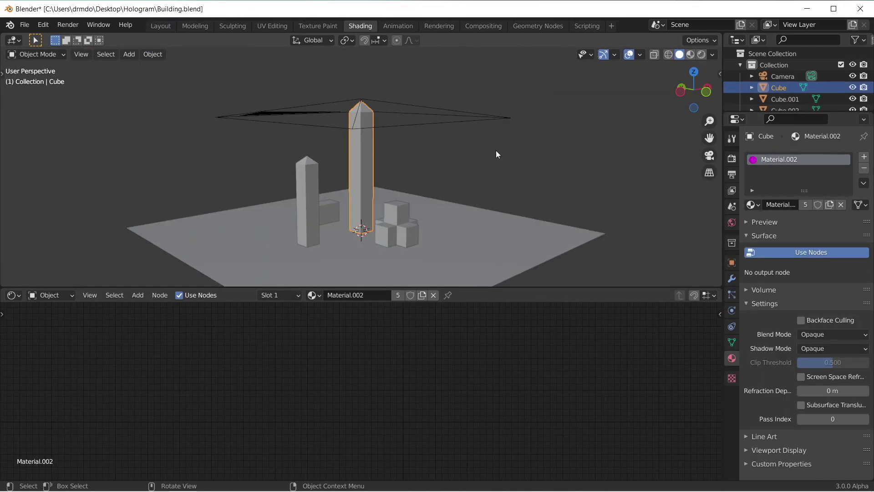
Step: Create a new tower material, replacing Principled BSDF with an Emission shader on the output
middle_drag(494, 146, 496, 157)
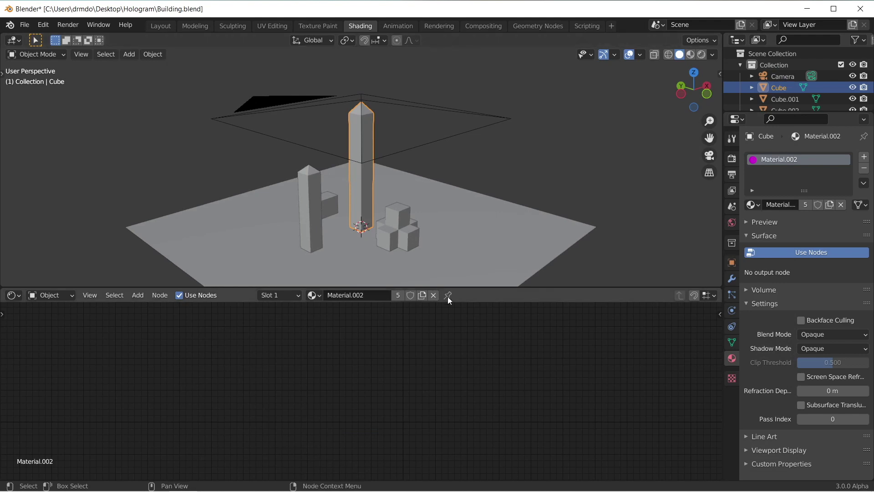
drag(455, 288, 438, 348)
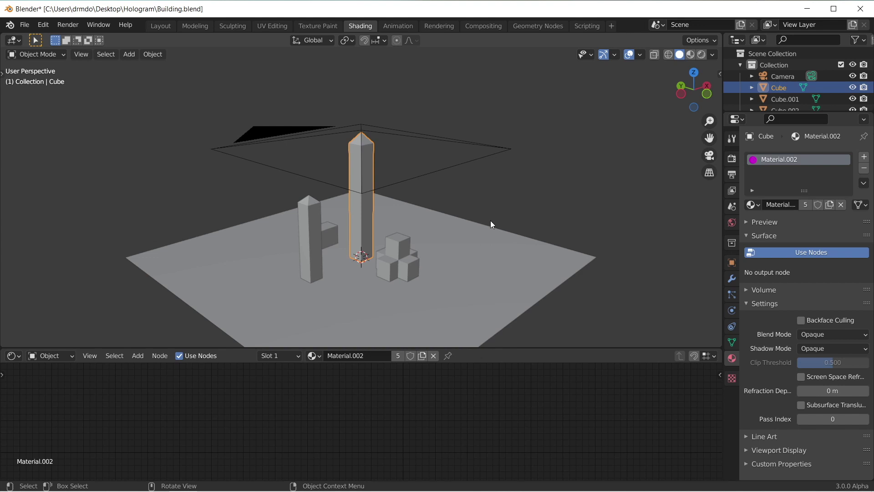
middle_drag(490, 220, 481, 215)
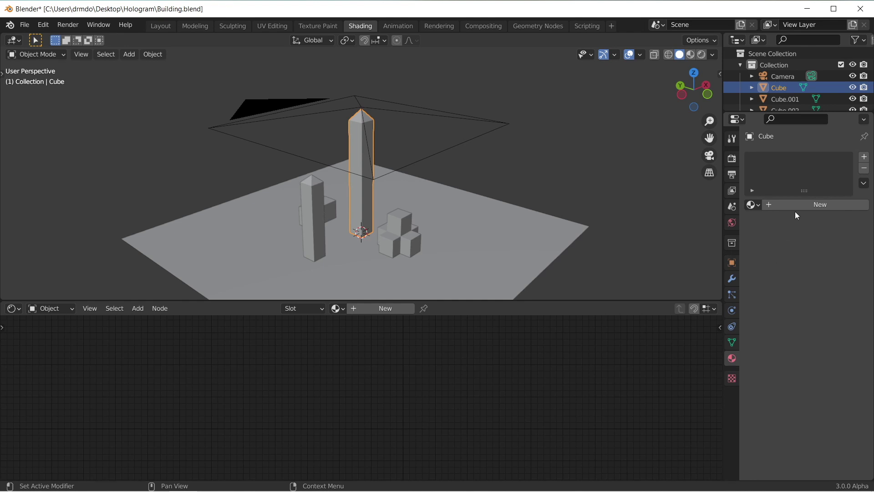
click(800, 206)
click(435, 340)
key(x)
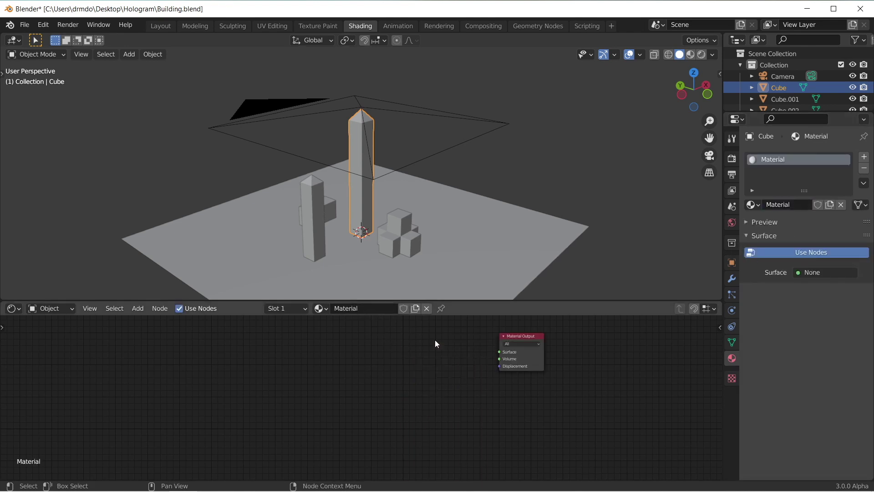
key(shift+a)
text(emi)
key(Return)
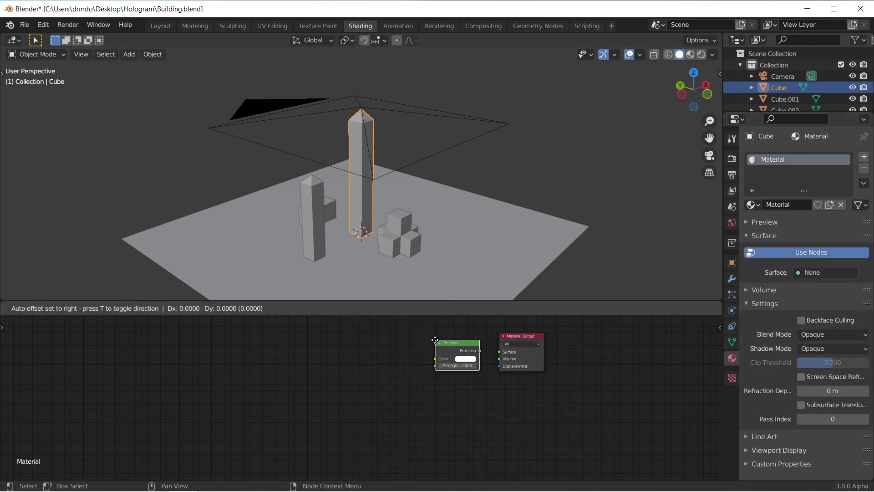
click(435, 340)
drag(465, 348, 500, 352)
Step: Add a ColorRamp node feeding the Emission Color
key(shift+a)
text(c)
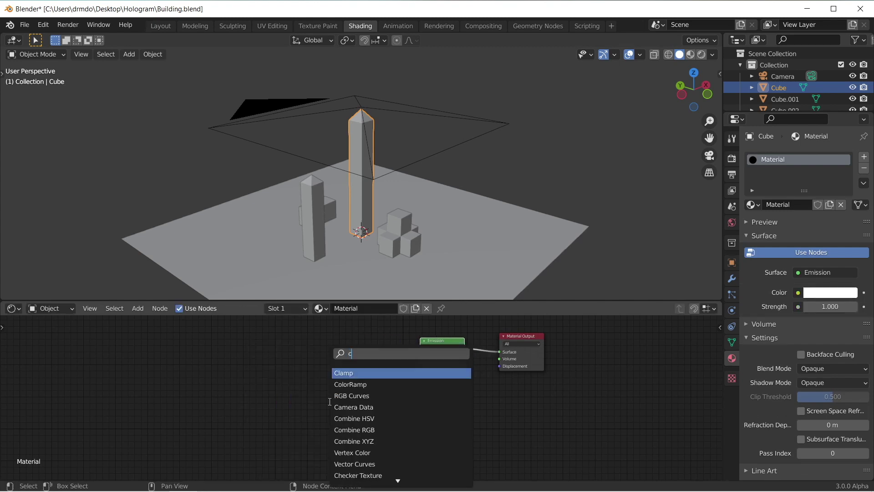
text(olor)
key(Return)
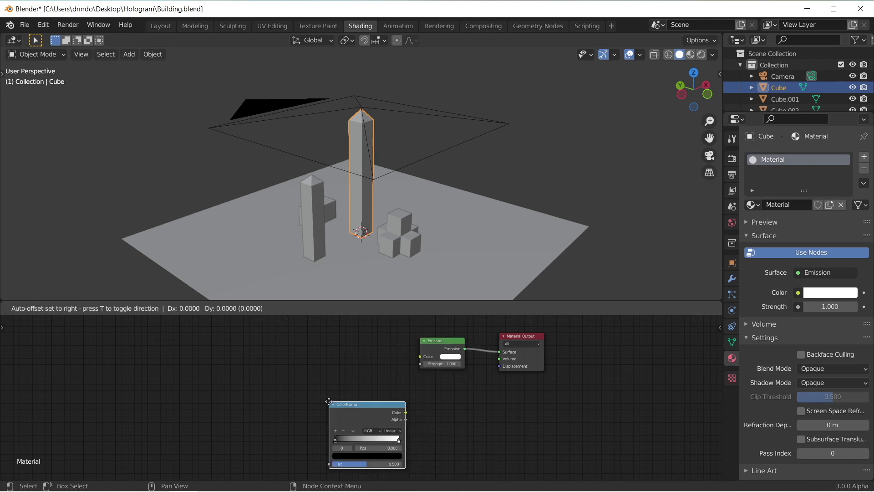
click(297, 327)
drag(382, 349, 420, 357)
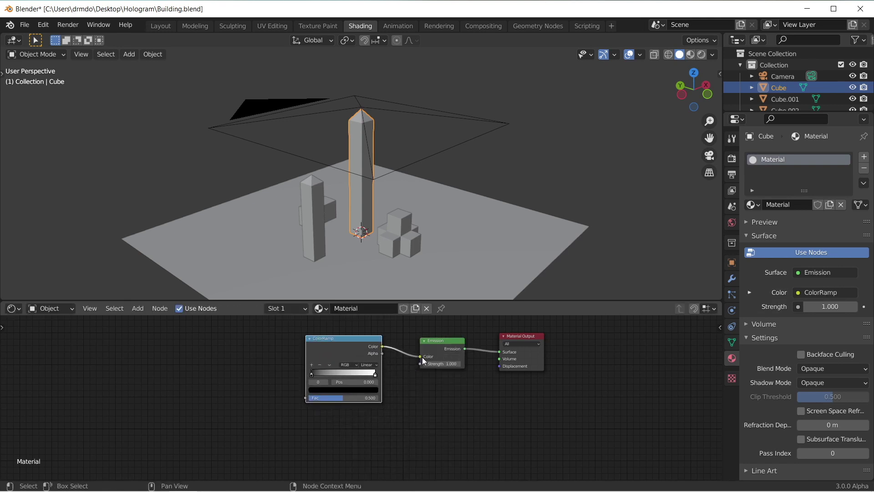
Step: Add a Texture Coordinate node at the left of the node tree
middle_drag(240, 378, 331, 379)
key(shift+a)
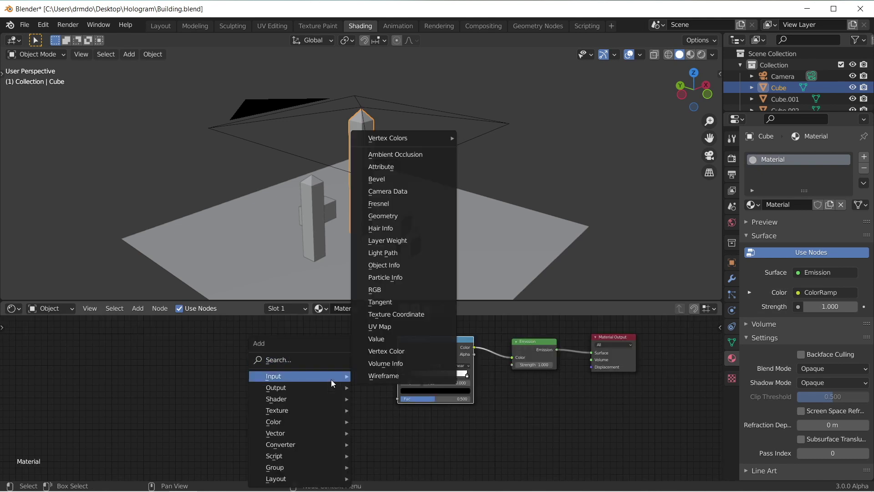
text(s)
text(texture coo)
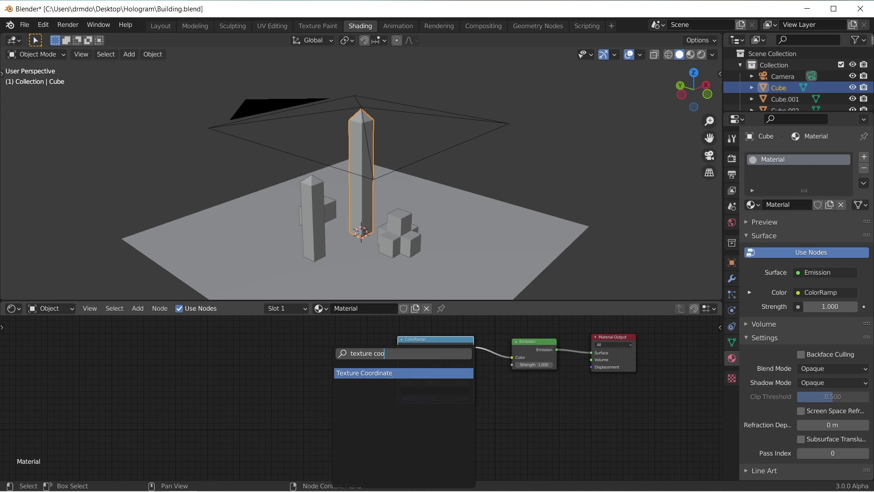
key(Return)
click(299, 343)
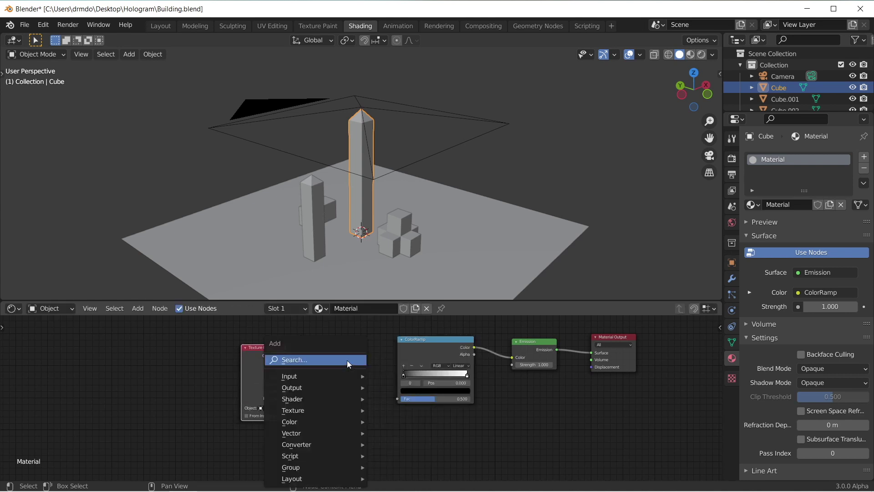
Step: Add Separate XYZ between the coordinates and ramp, wiring Generated into its Vector input
key(shift+a)
text(separ)
key(Down)
key(Down)
key(Return)
click(327, 347)
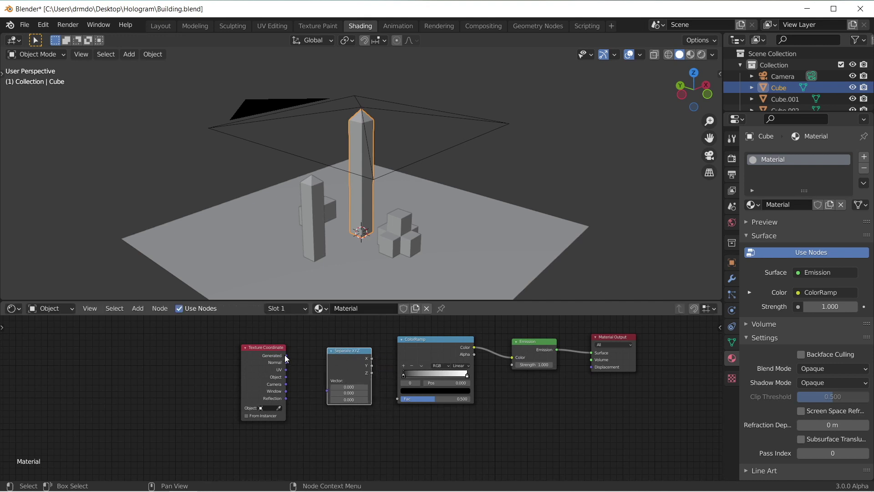
drag(285, 355, 334, 391)
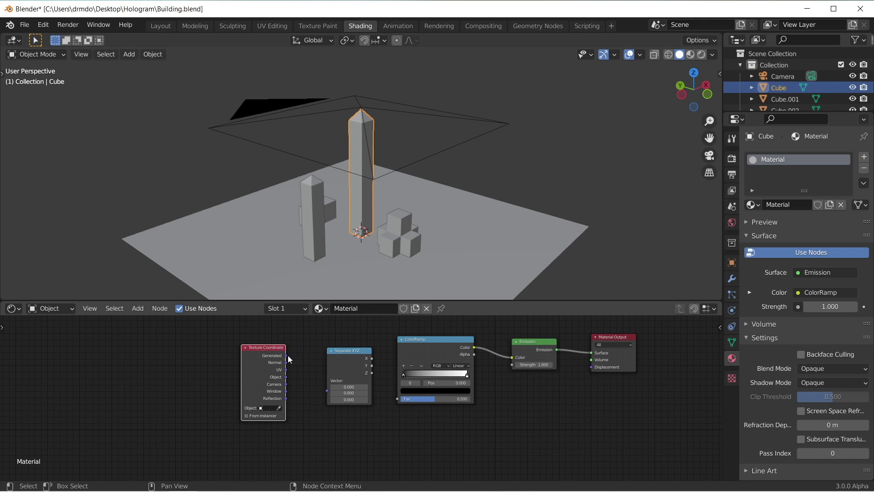
drag(285, 356, 393, 399)
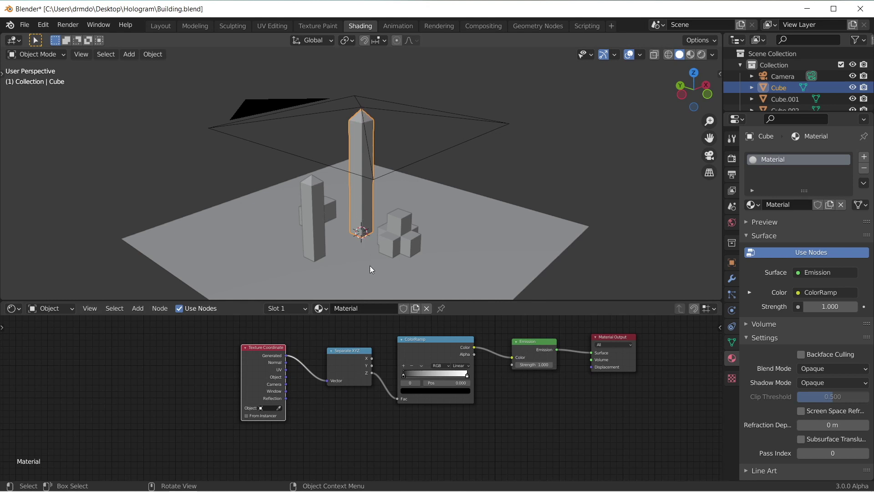
scroll(288, 410, up, 2)
middle_drag(294, 410, 310, 424)
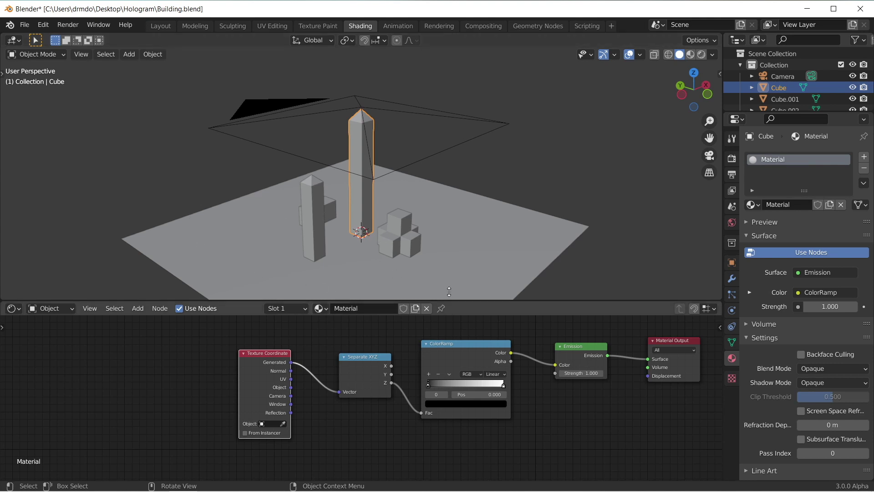
Step: Set the Texture Coordinate object to Plane and assign Material to Cube.002, Cube.003 and Plane
click(275, 424)
click(280, 383)
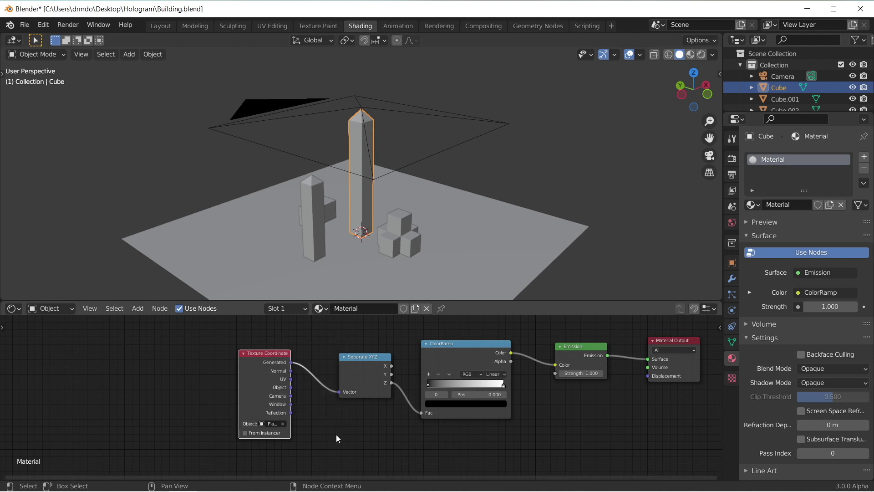
click(312, 207)
click(317, 307)
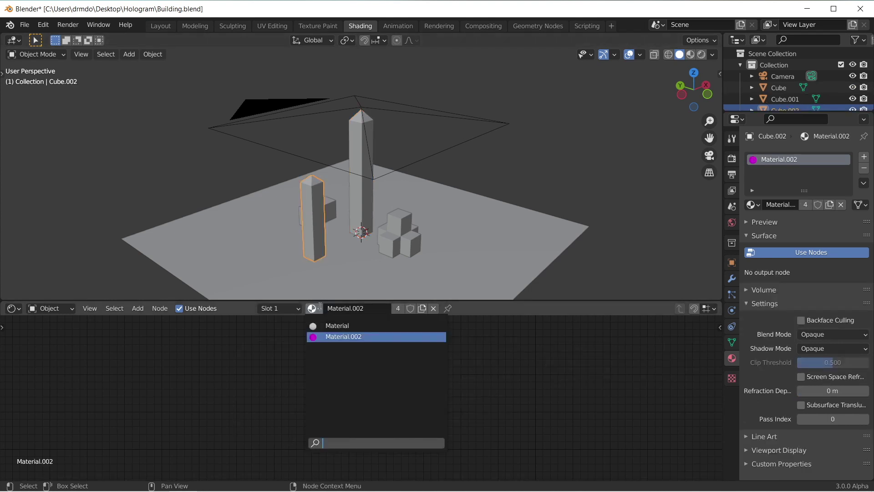
click(327, 324)
click(332, 211)
click(314, 308)
click(320, 325)
click(340, 274)
click(315, 308)
click(325, 325)
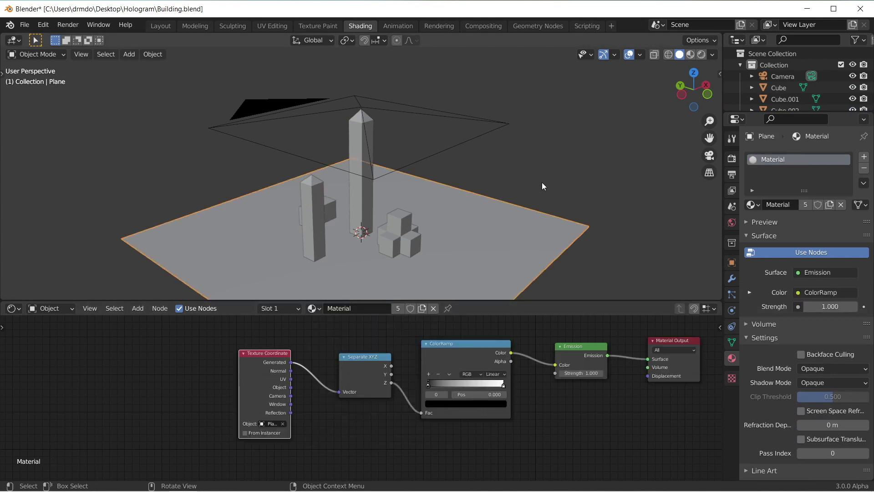
Step: Switch the viewport to Material Preview and inspect the gradient on the towers
click(691, 53)
middle_drag(539, 158, 515, 144)
click(364, 157)
click(430, 168)
scroll(432, 178, up, 2)
middle_drag(433, 180, 393, 196)
scroll(425, 186, up, 2)
scroll(414, 170, up, 2)
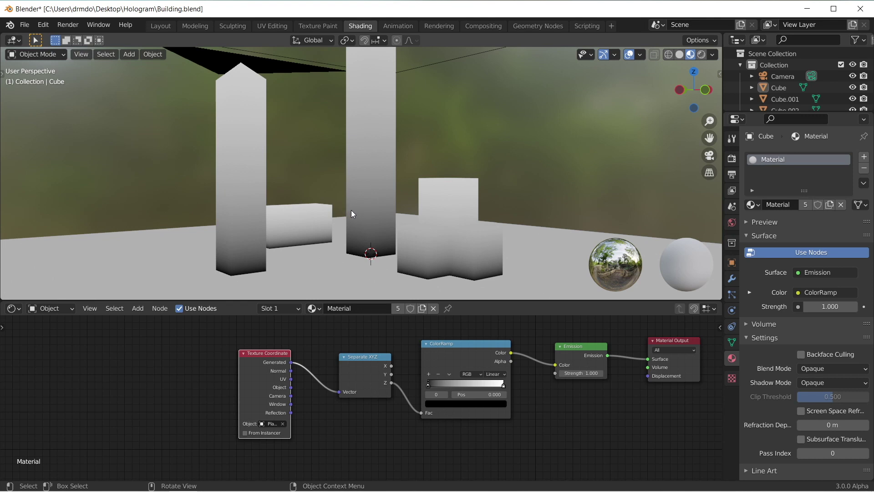
Step: Select the pillar, side arm, tall tower and cube cluster and join them with Ctrl+J
middle_drag(351, 211, 428, 173)
scroll(411, 193, up, 2)
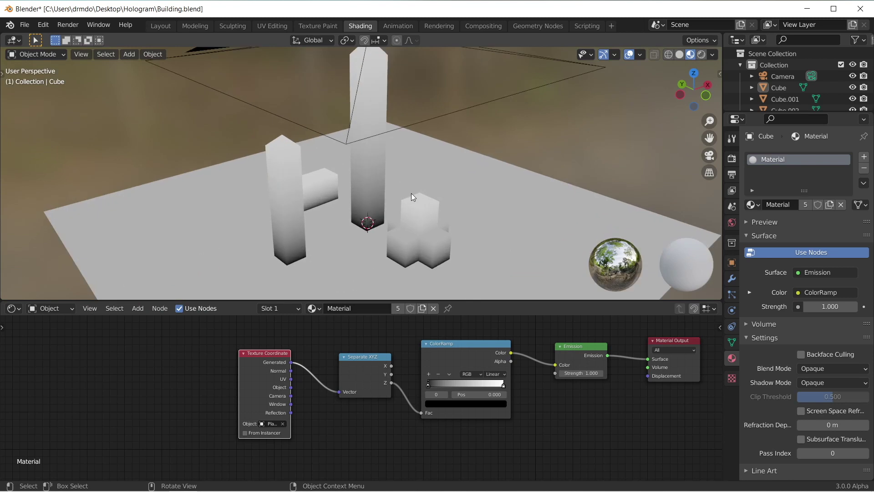
click(297, 212)
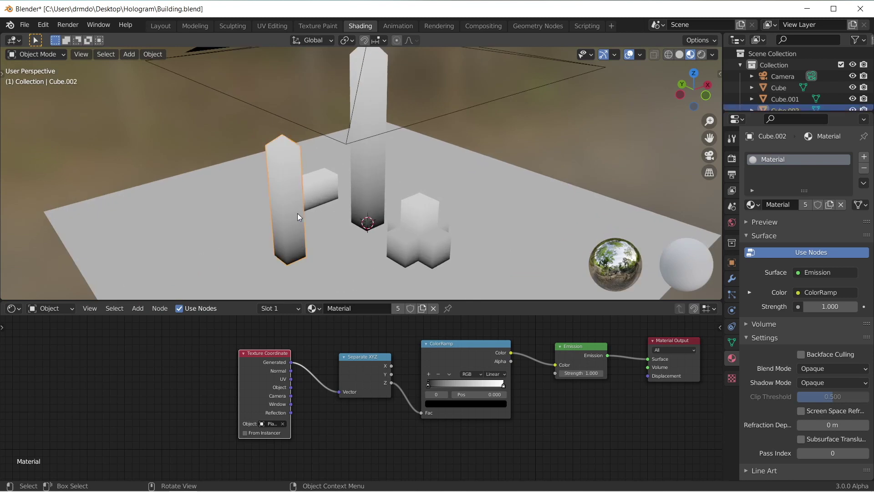
shift+click(325, 178)
shift+click(370, 167)
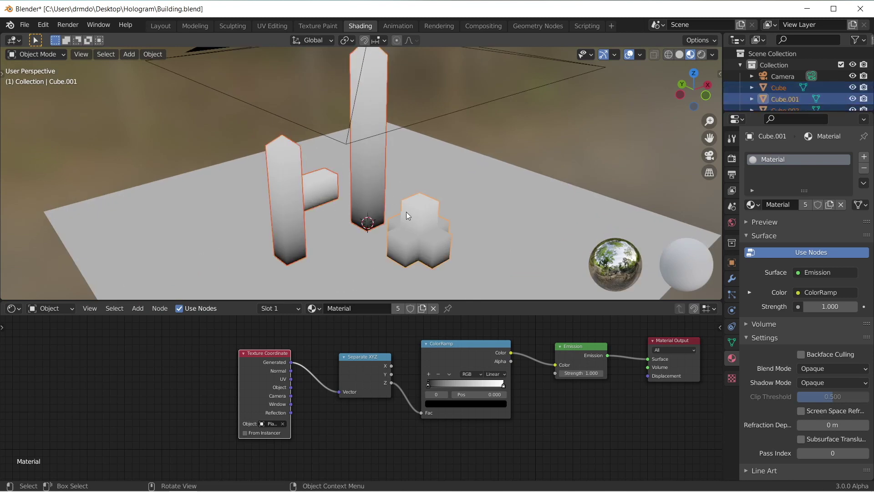
shift+click(406, 212)
key(ctrl+j)
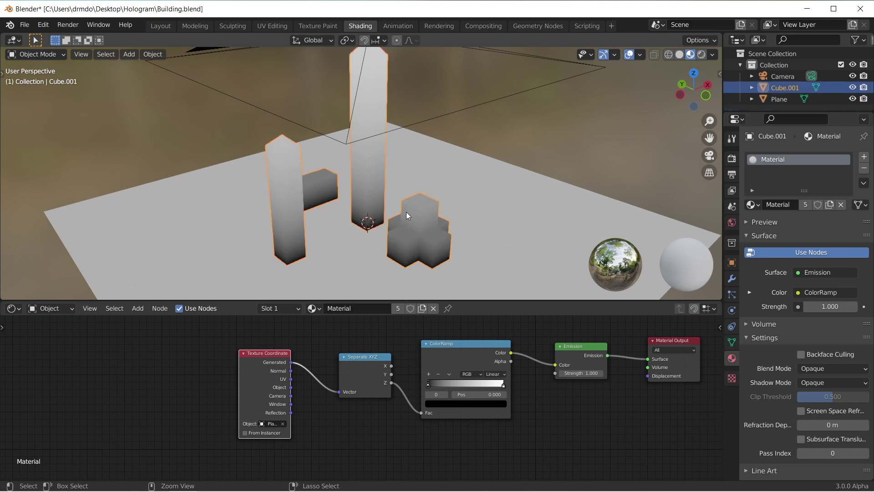
Step: Deselect the joined buildings and look through the top-down camera (Numpad 0)
click(502, 141)
middle_drag(502, 141, 305, 211)
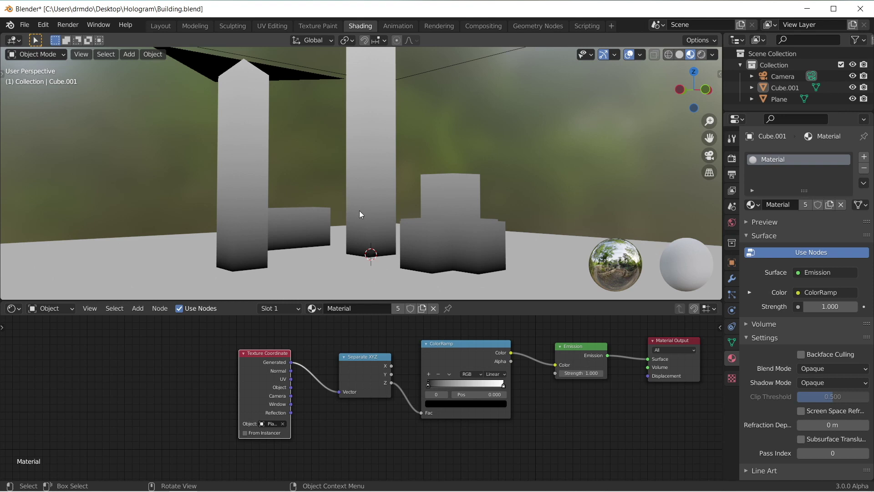
middle_drag(343, 209, 409, 153)
key(KP_0)
scroll(393, 152, down, 2)
scroll(393, 152, up, 2)
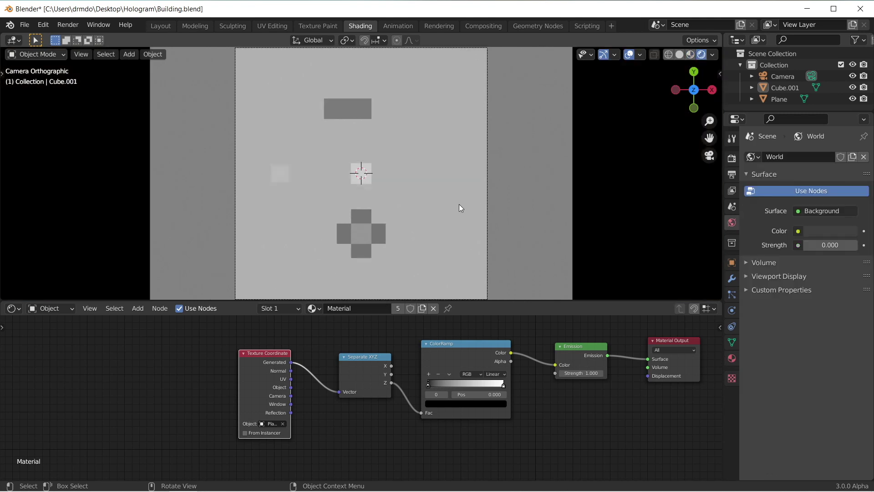
Step: Select the Plane plus Cube.001 and join them with Ctrl+J, then deselect
mouse_move(459, 204)
middle_down()
mouse_move(460, 191)
mouse_move(456, 212)
middle_up()
key(KP_0)
scroll(439, 190, down, 1)
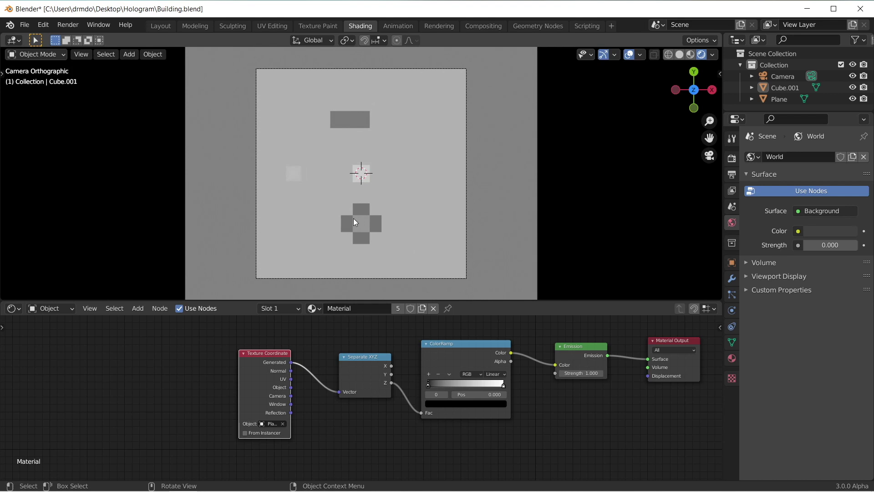
middle_drag(369, 203, 472, 158)
click(471, 154)
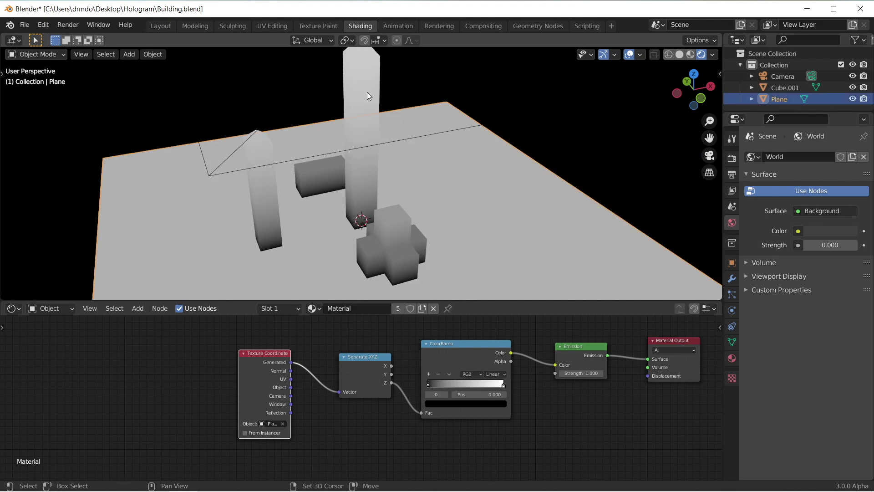
shift+click(366, 79)
key(ctrl+j)
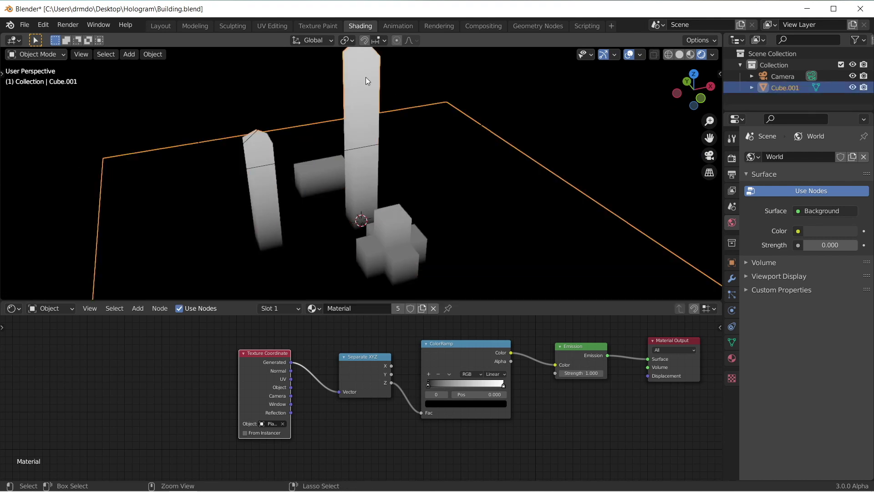
click(531, 168)
Step: Return to the top-down camera view and adjust the zoom on the joined object
middle_drag(534, 174, 496, 164)
key(KP_0)
scroll(446, 179, up, 3)
scroll(433, 150, down, 1)
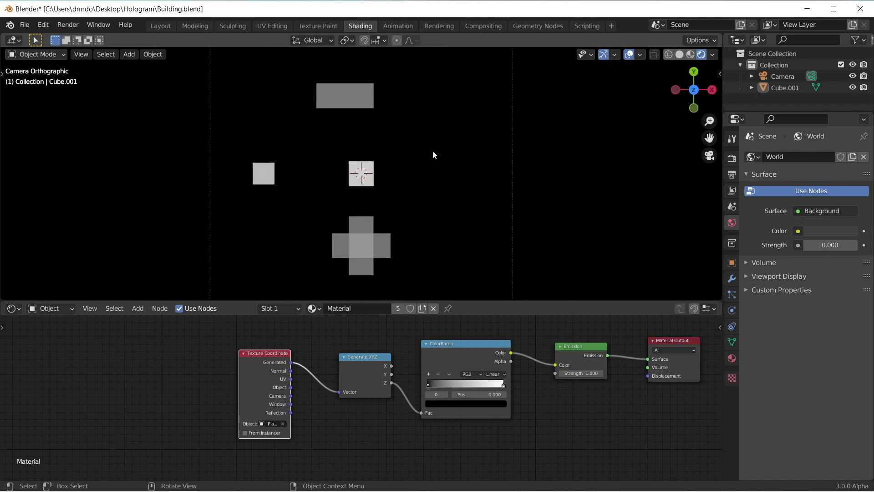
scroll(442, 227, down, 2)
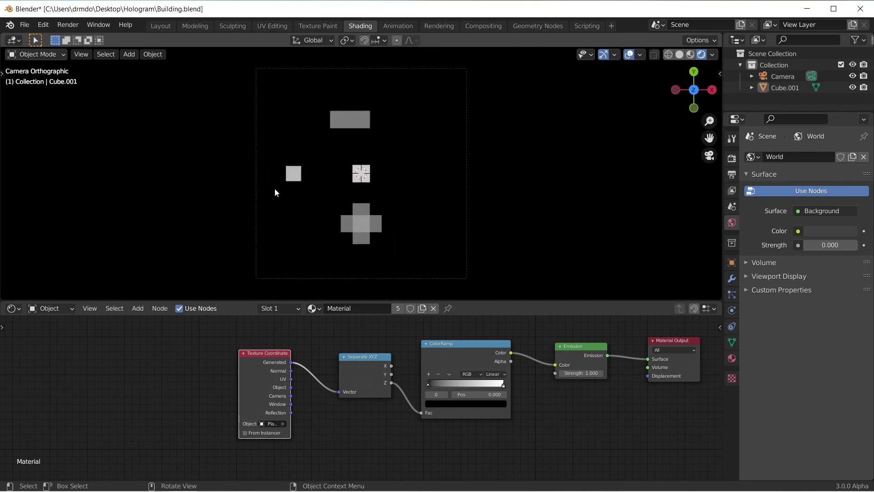
scroll(275, 190, up, 3)
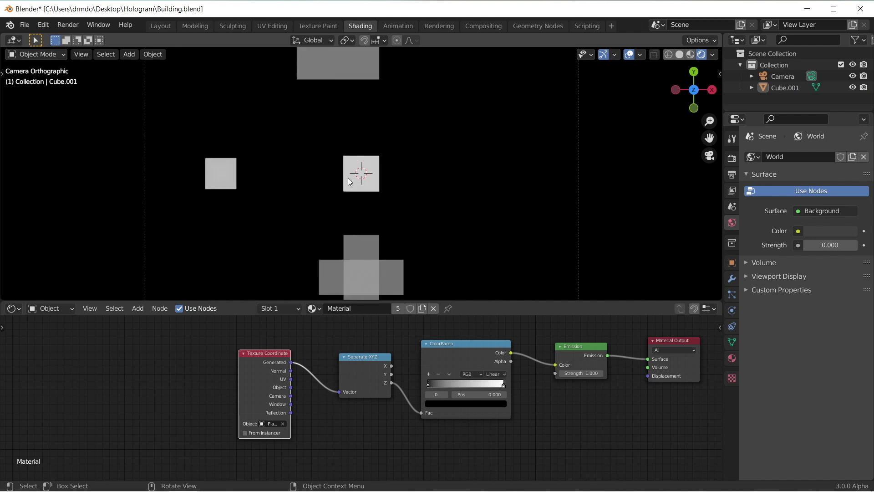
scroll(405, 192, down, 1)
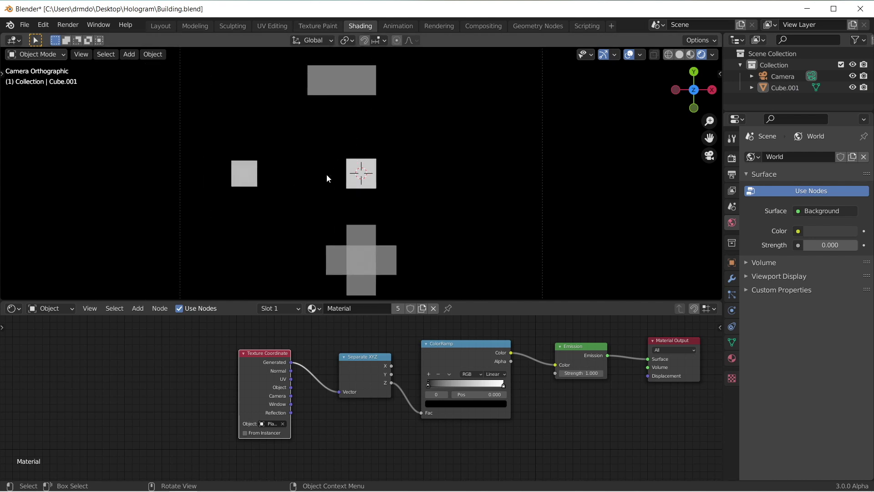
scroll(362, 191, up, 10)
scroll(362, 192, down, 1)
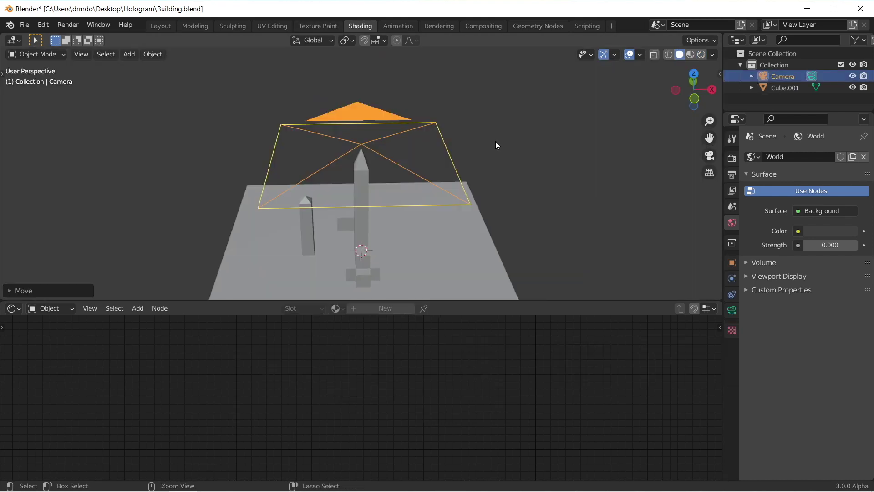
Step: Save Building.blend and review the Output properties, toggling file extensions
key(ctrl+s)
scroll(496, 143, up, 2)
key(KP_0)
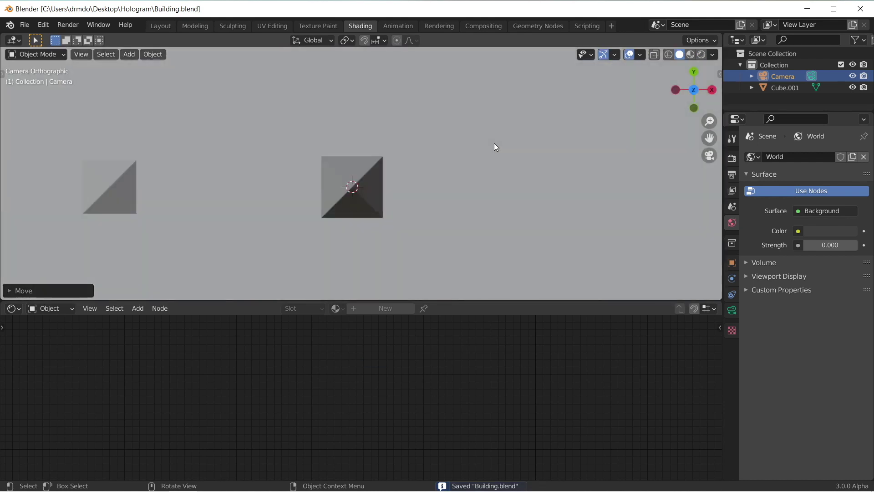
click(731, 158)
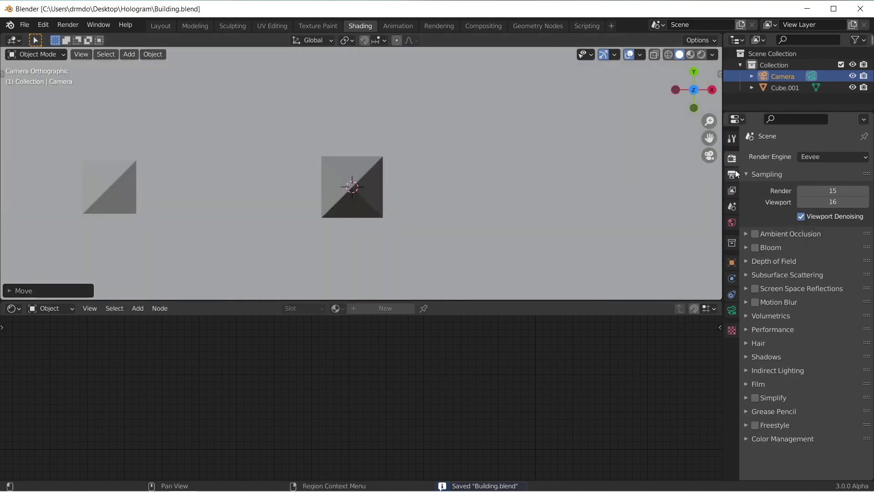
click(732, 175)
scroll(778, 355, down, 4)
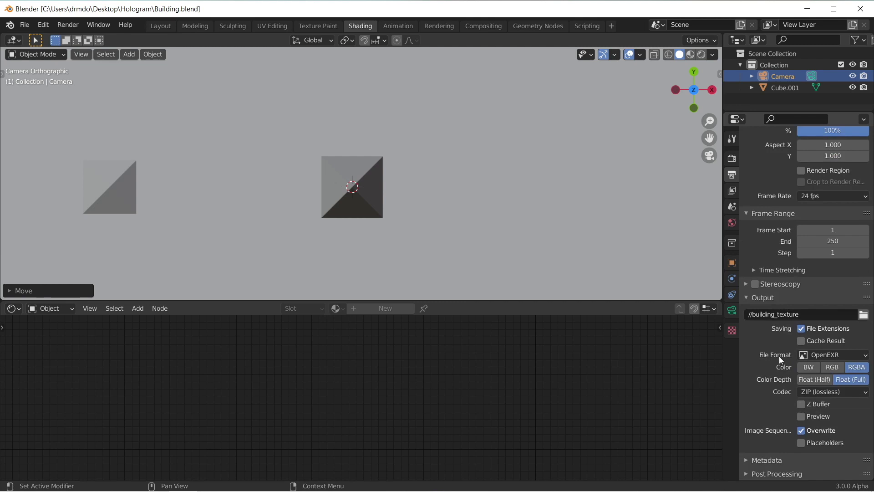
click(800, 326)
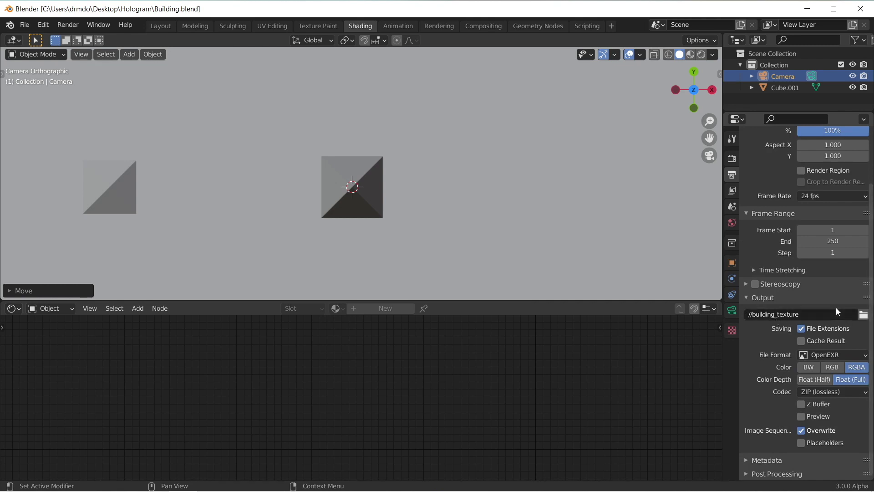
key(Home)
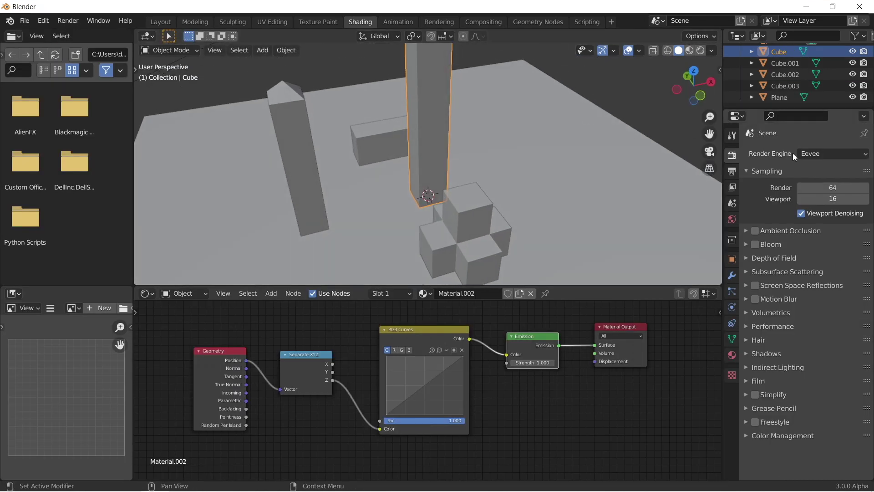
Step: Switch the render engine to Eevee and set render samples to 15
click(813, 153)
click(821, 168)
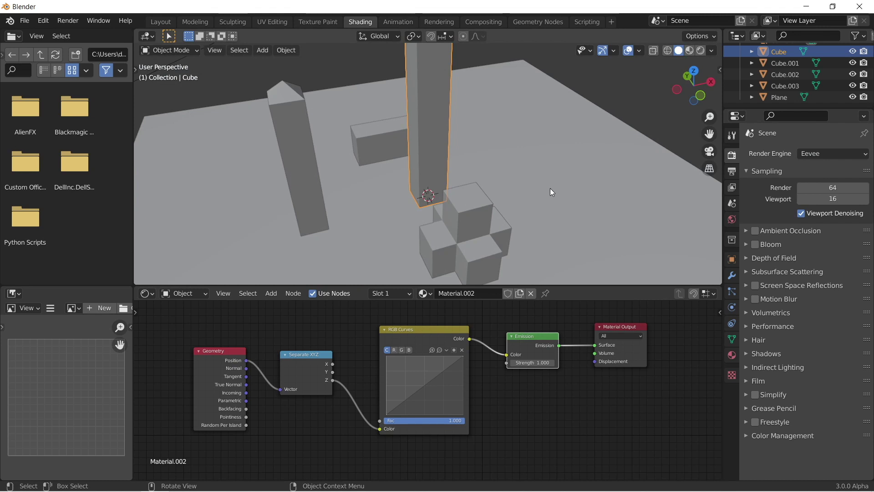
scroll(534, 184, up, 3)
scroll(538, 179, down, 5)
middle_drag(539, 180, 624, 163)
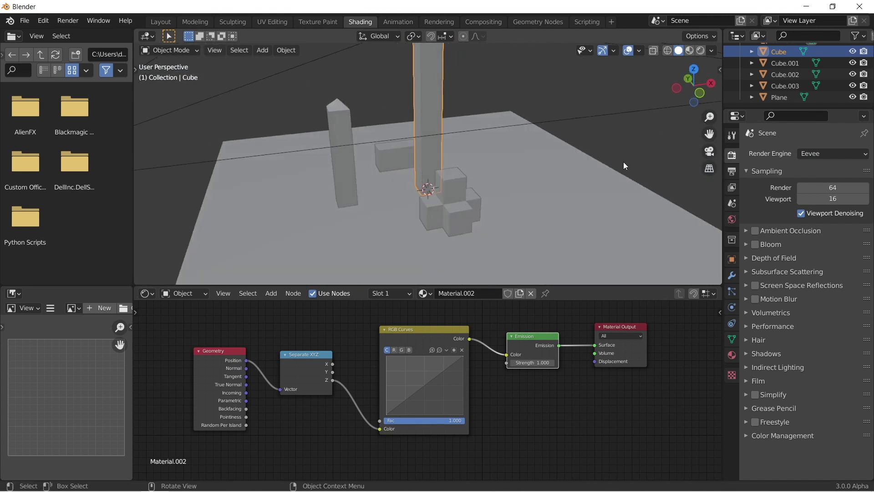
double_click(832, 187)
text(15)
key(Return)
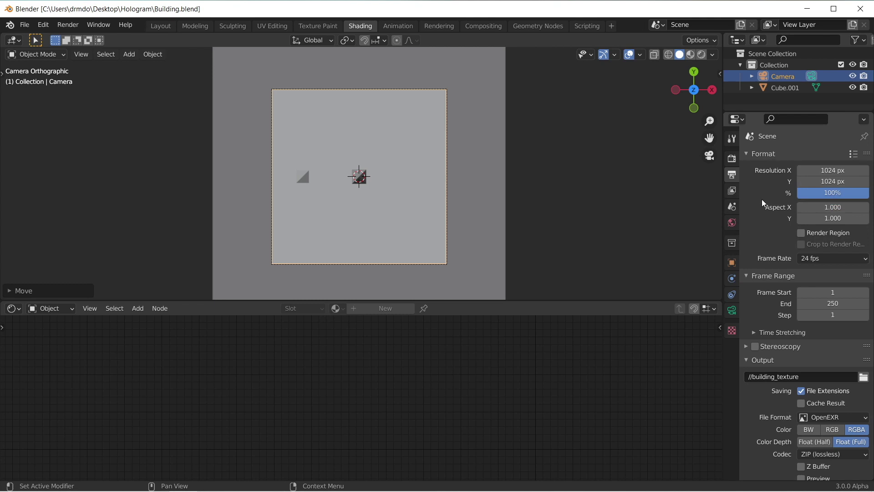
click(732, 158)
Step: Save the .blend file and render the top-down camera view as a grayscale height image
key(ctrl+s)
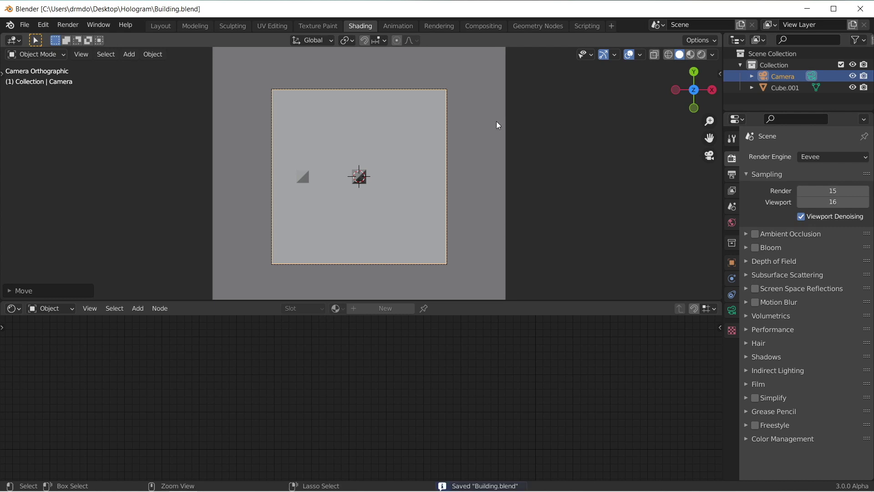
click(68, 24)
click(73, 40)
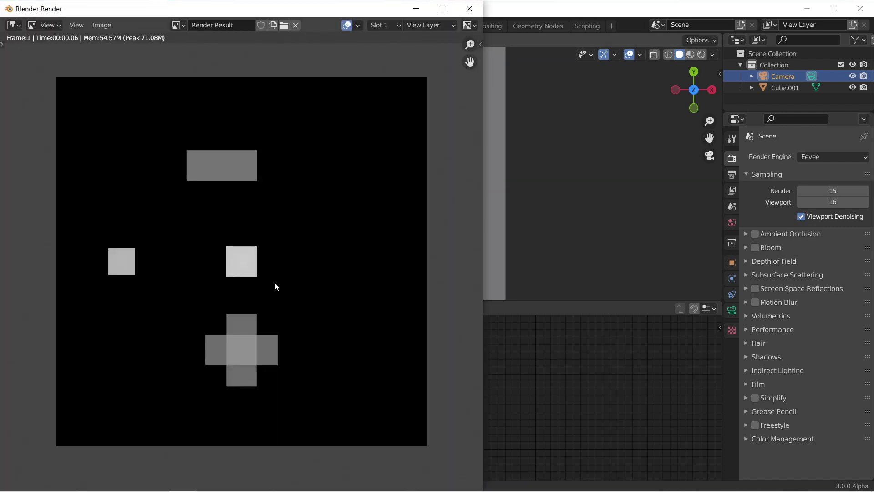
Step: Enlarge the finished height render and begin saving a copy of it
scroll(245, 269, up, 9)
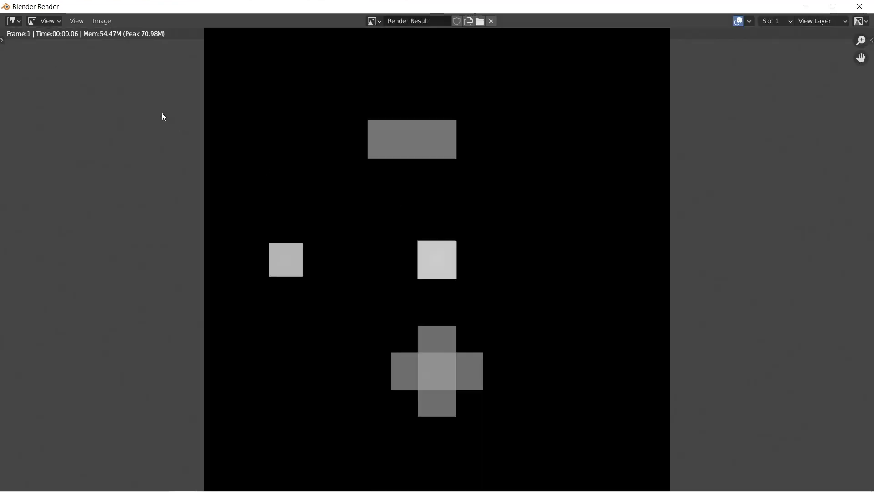
click(103, 21)
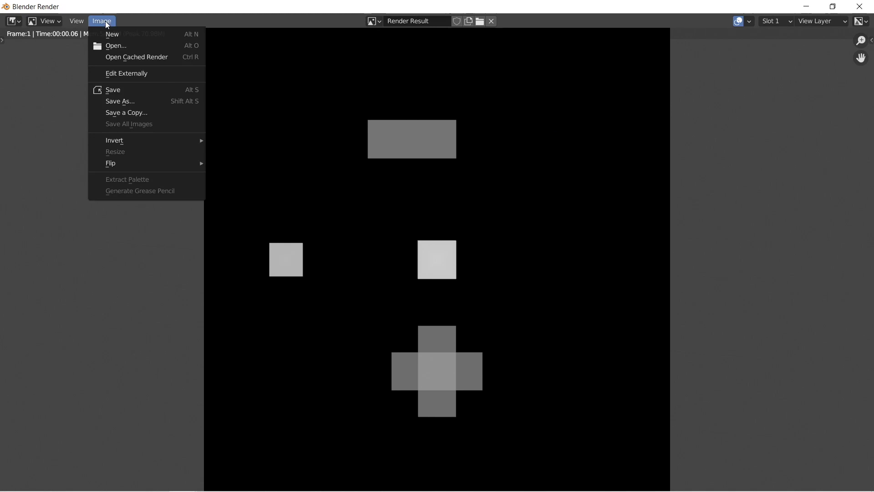
click(124, 114)
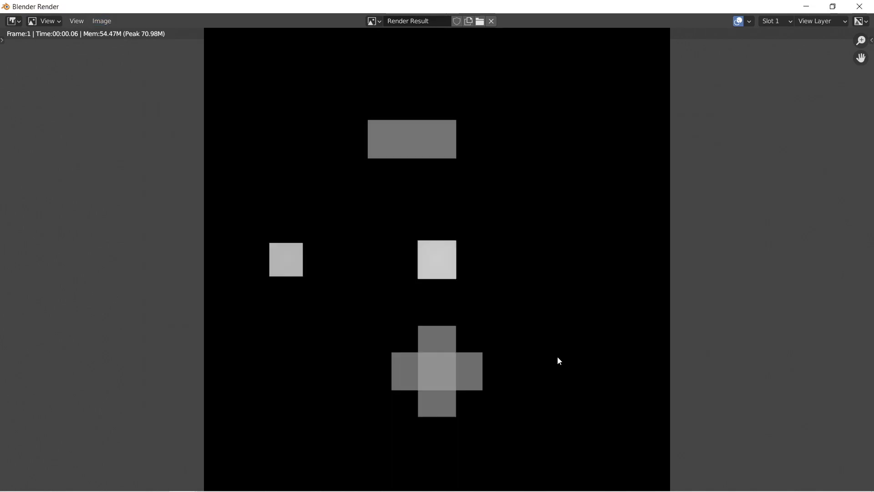